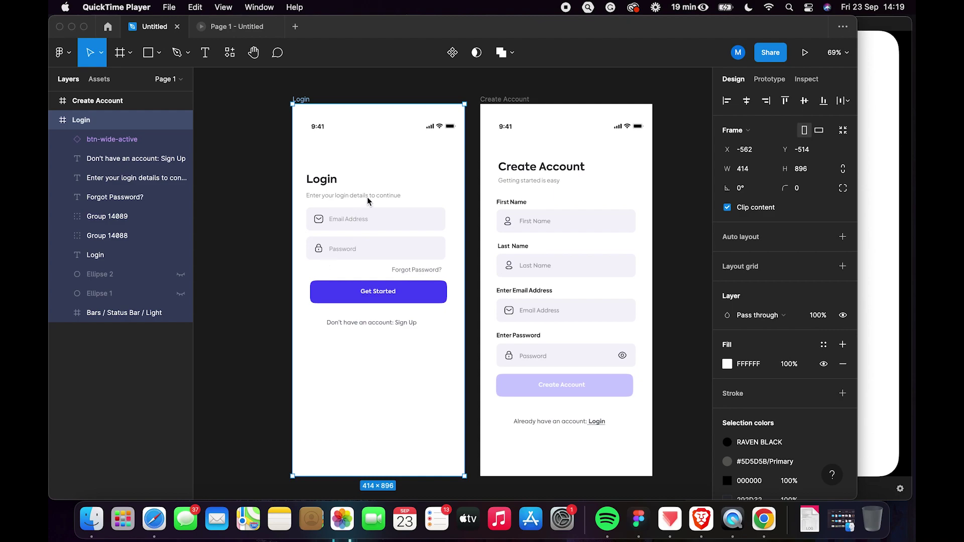
Preview the Login screen as a prototype, then return to the design editor.
left_click(261, 137)
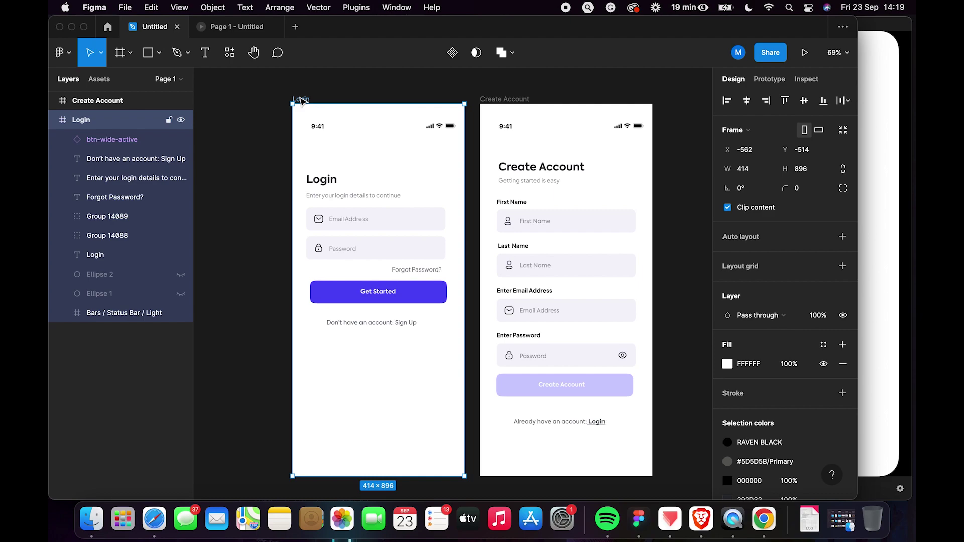
left_click(799, 54)
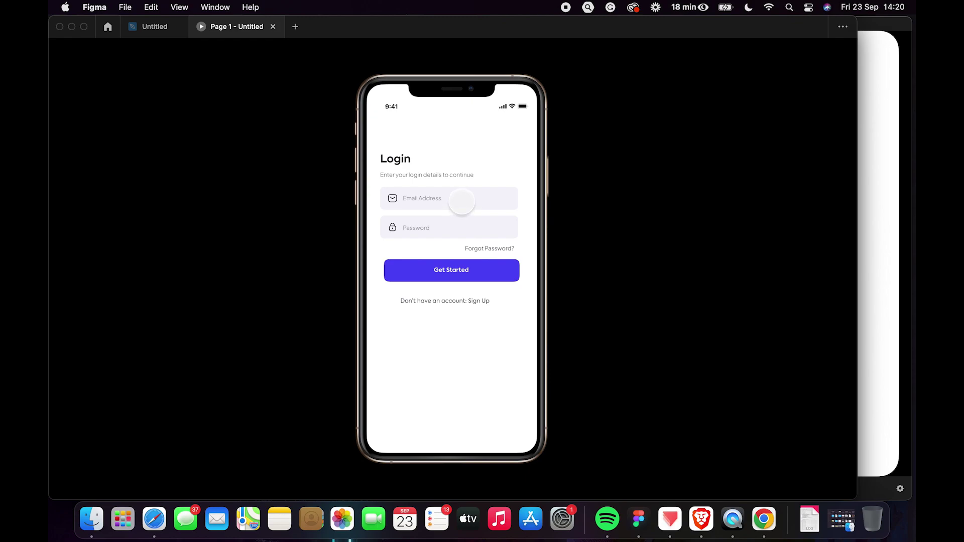
left_click(161, 28)
left_click(261, 246)
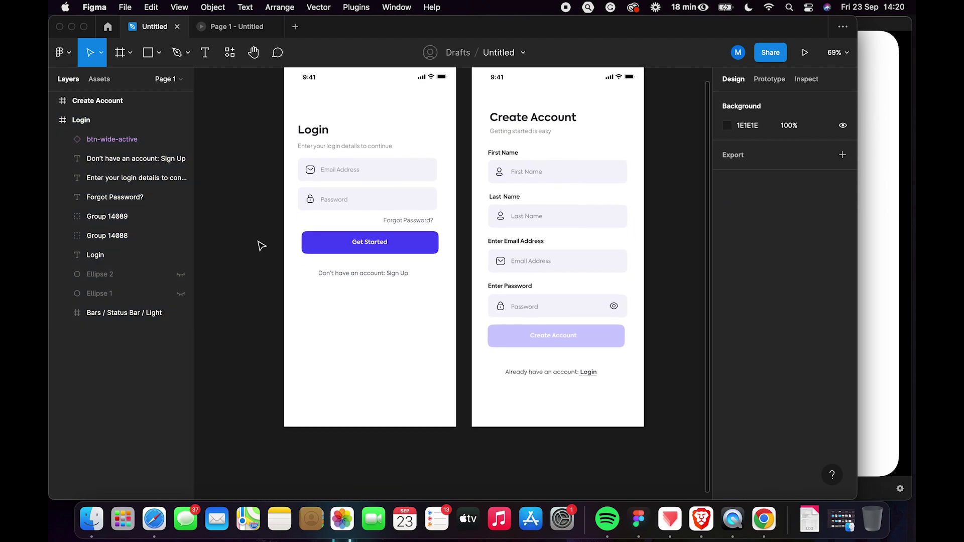
scroll(261, 246, "down", 1)
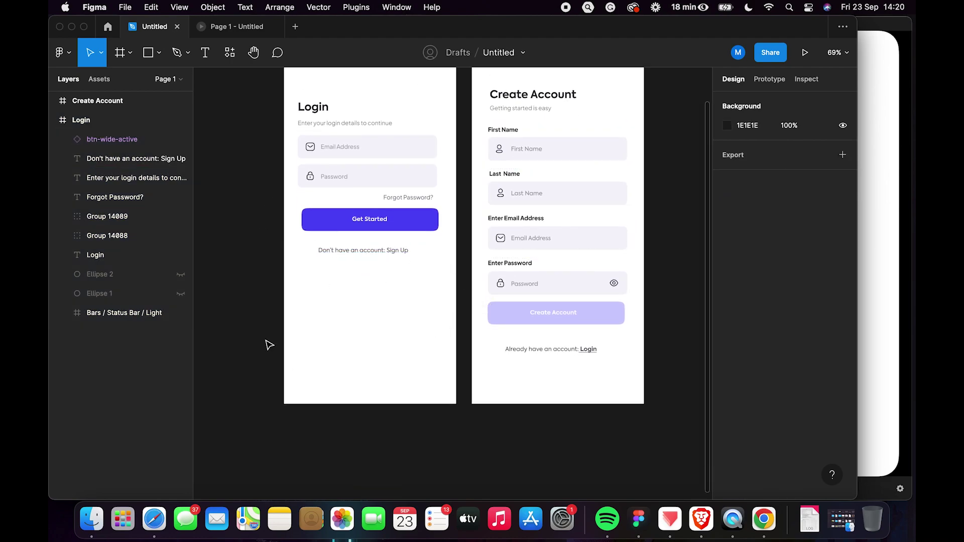
scroll(308, 368, "up", 1)
scroll(308, 368, "right", 1)
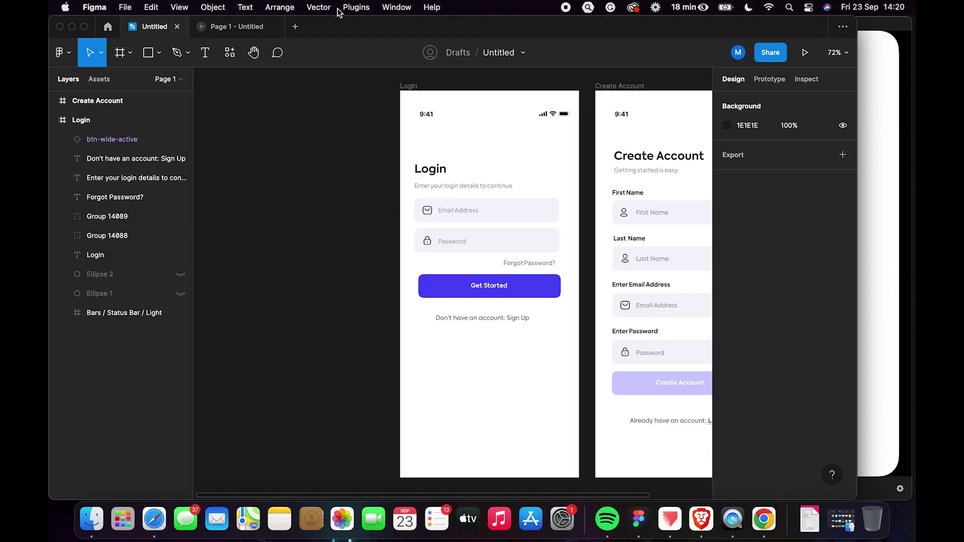
Browse the installed plugins list and plugin browser, then bring ProtoPie to the front.
left_click(355, 7)
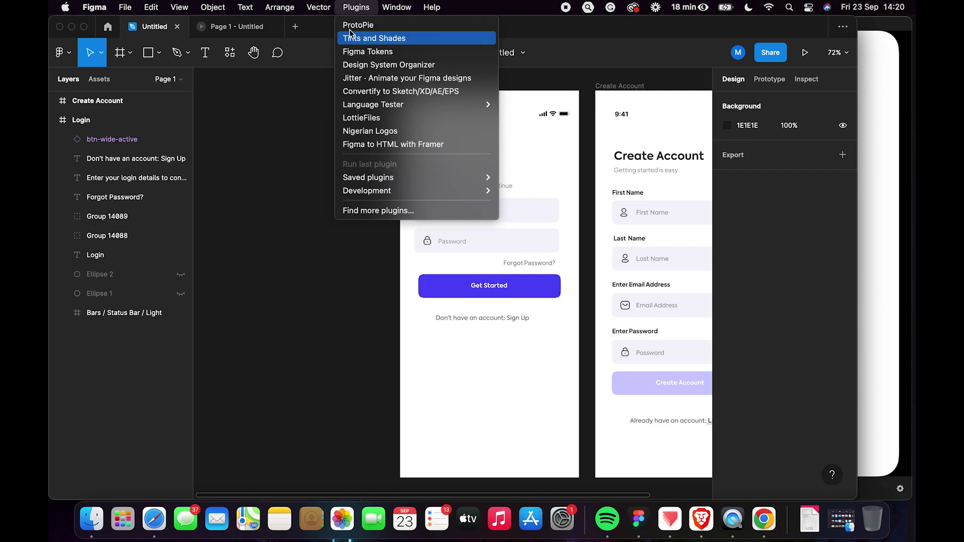
left_click(281, 173)
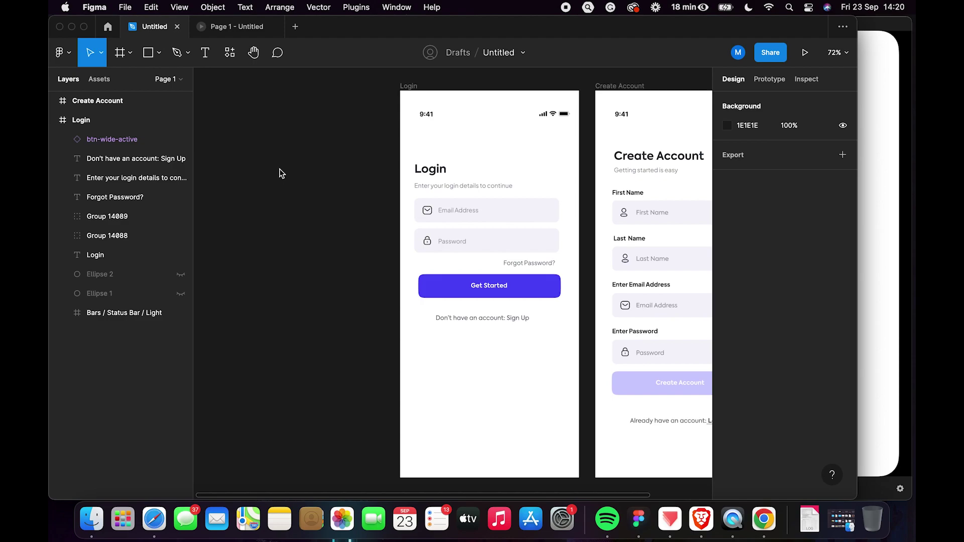
scroll(281, 174, "right", 2)
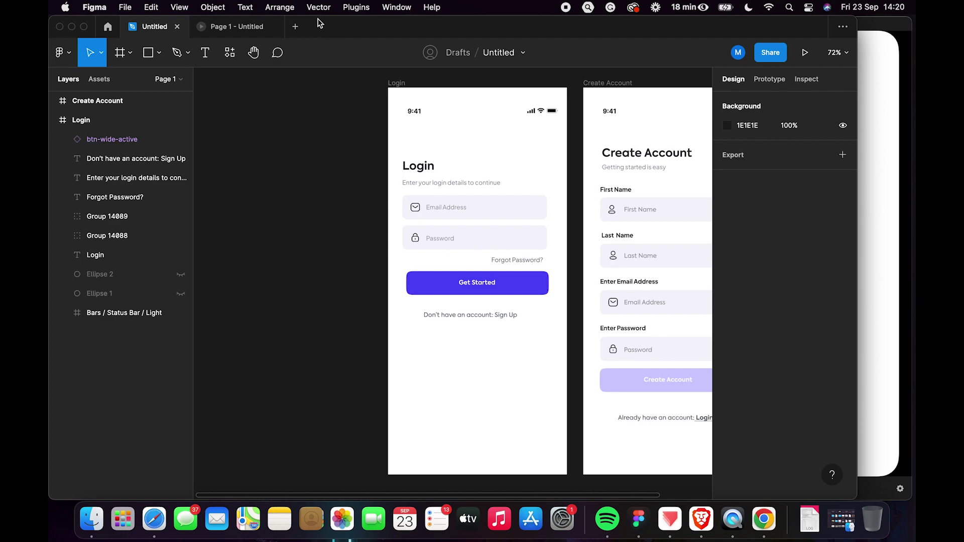
left_click(352, 7)
key("Down")
key("Up")
key("Up")
key("Up")
key("Up")
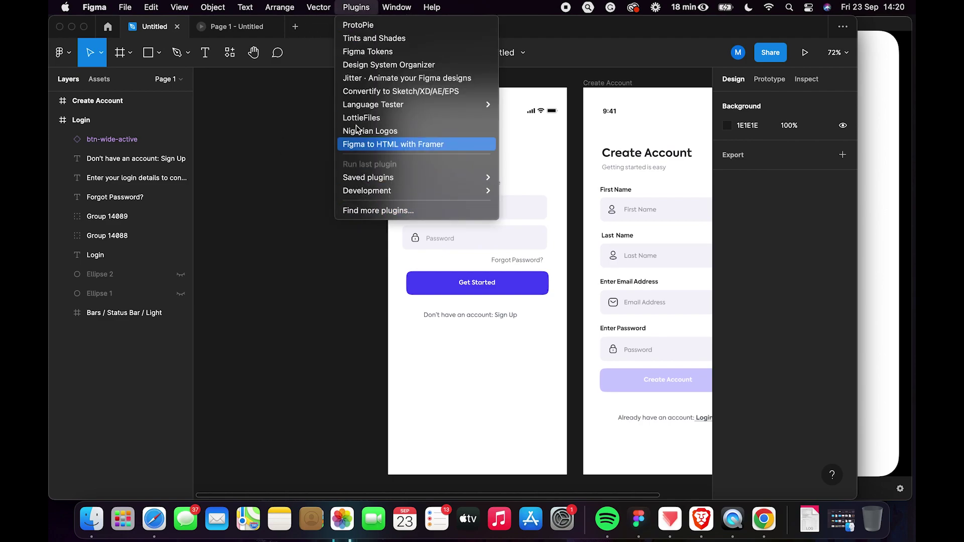
left_click(375, 210)
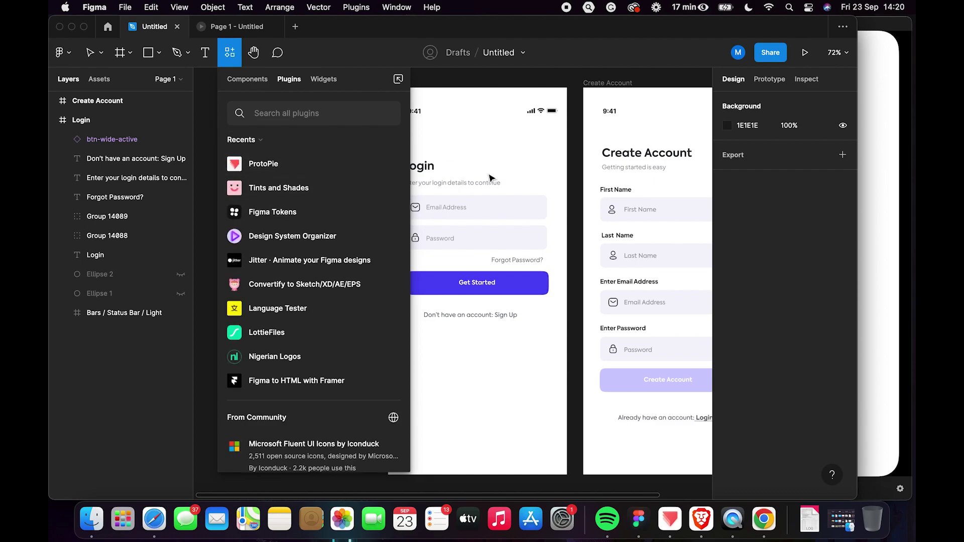
left_click(482, 128)
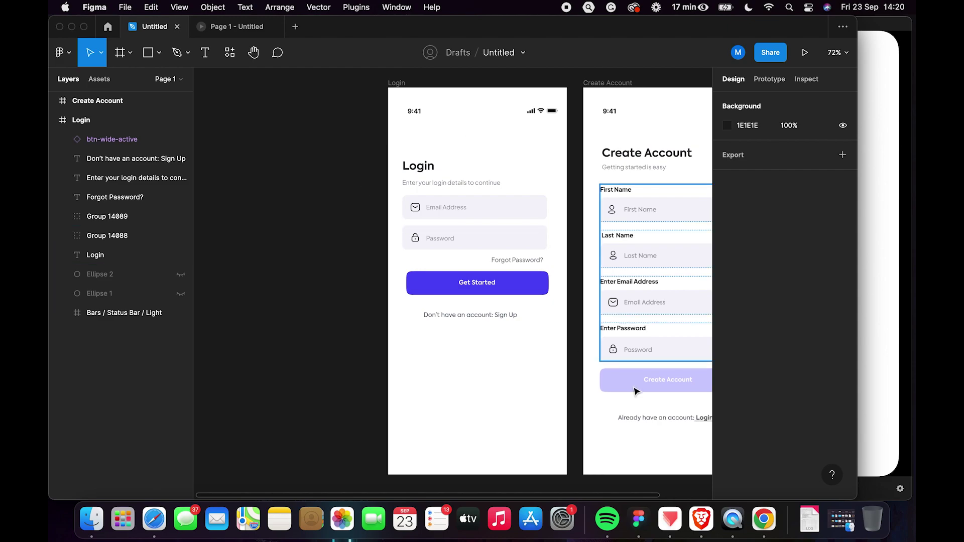
left_click(670, 522)
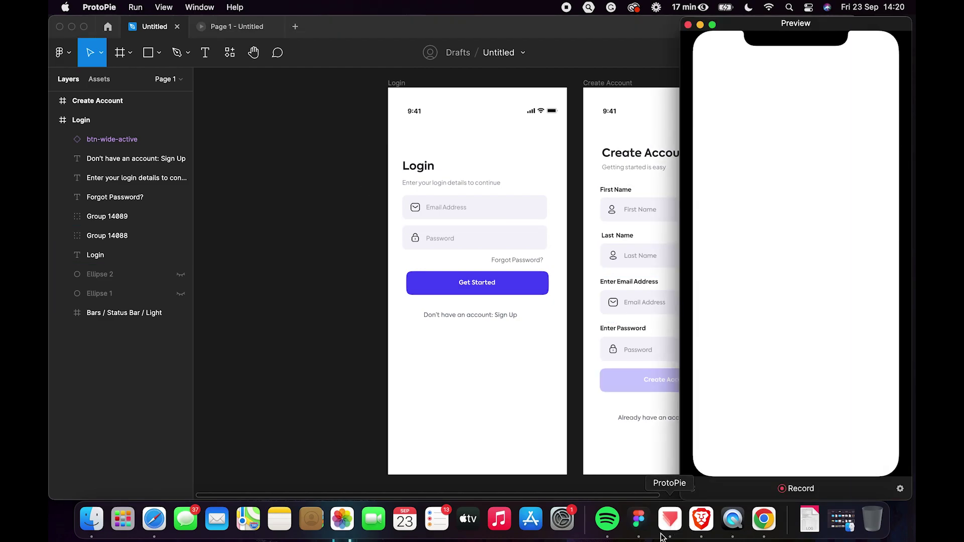
Bring up ProtoPie's main editor, then return to the Figma designs.
left_click(669, 522)
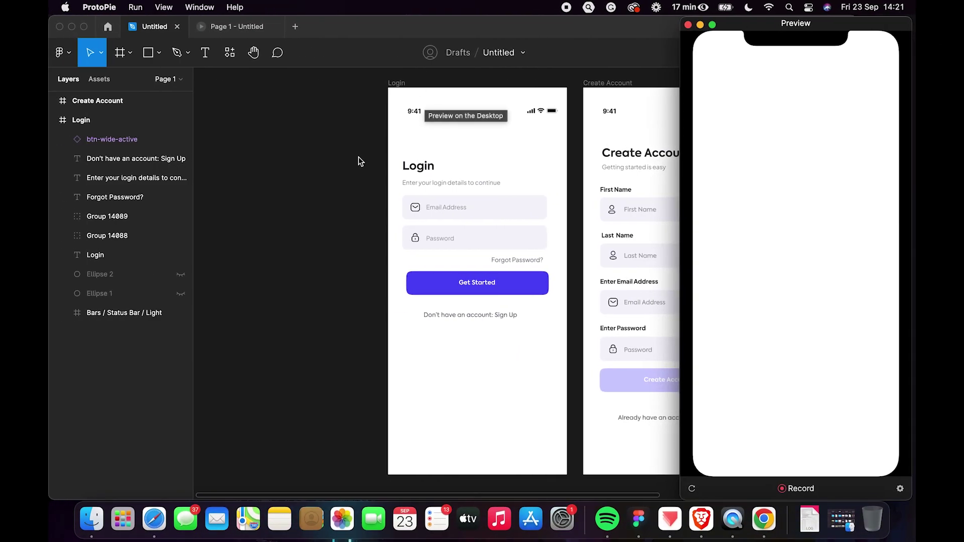
left_click(340, 149)
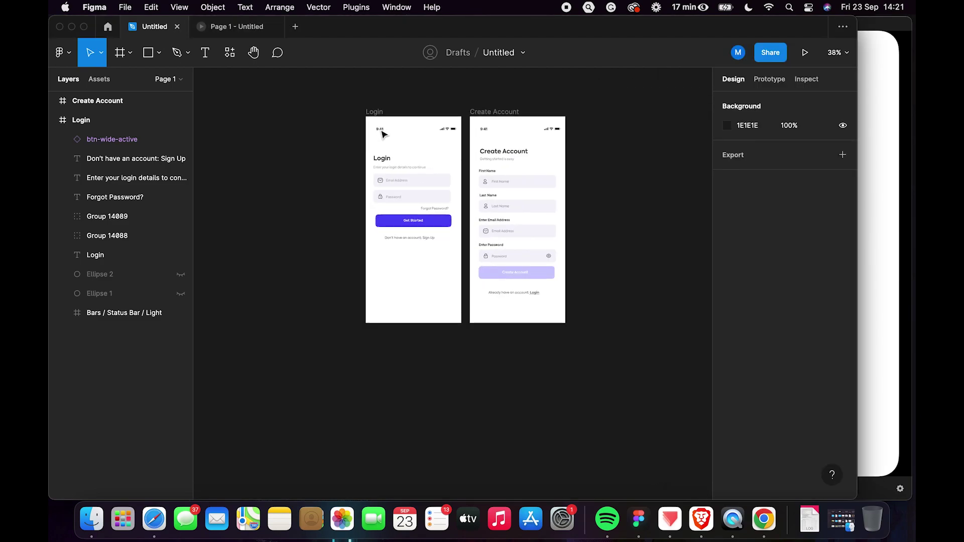
Export the selected Login frame to ProtoPie as one scene via the ProtoPie plugin.
left_click(365, 110)
left_click(365, 111)
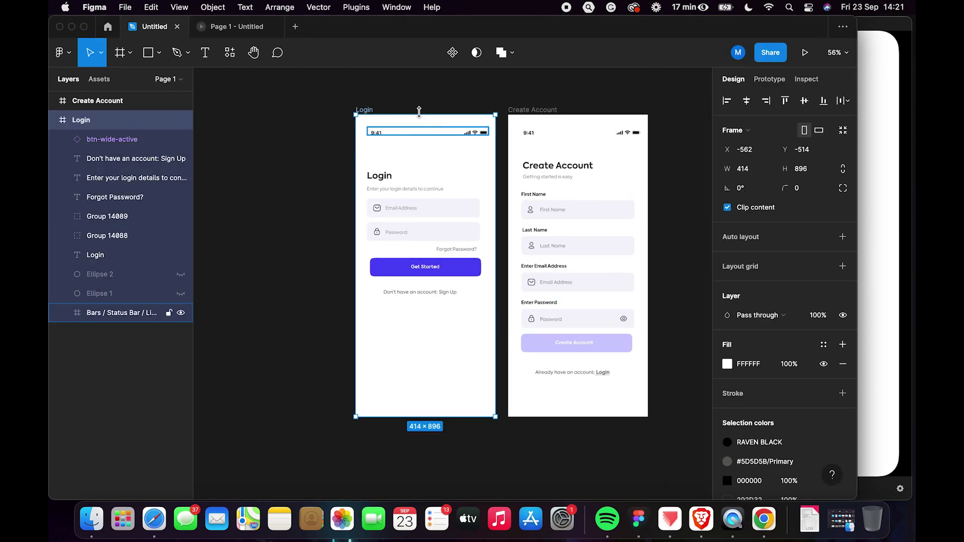
left_click(356, 8)
left_click(357, 27)
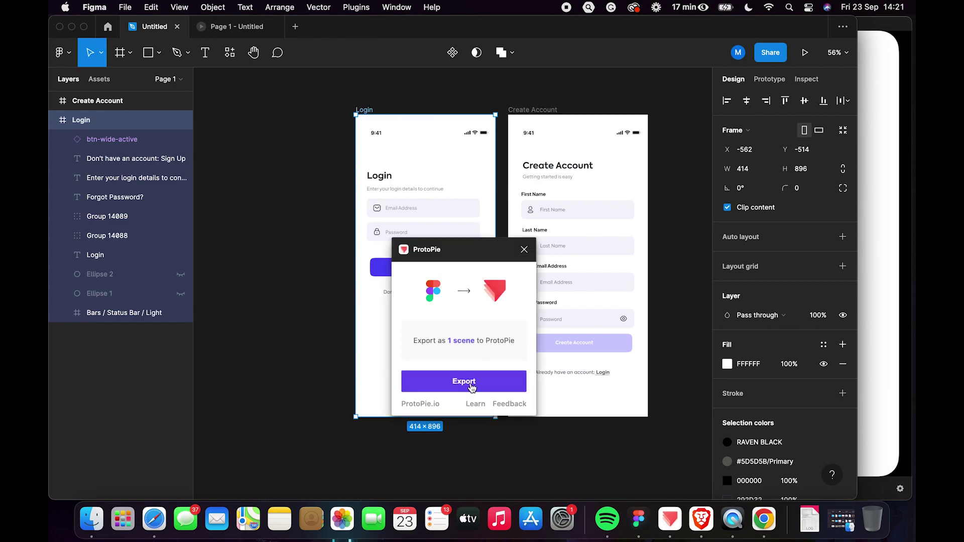
left_click(469, 383)
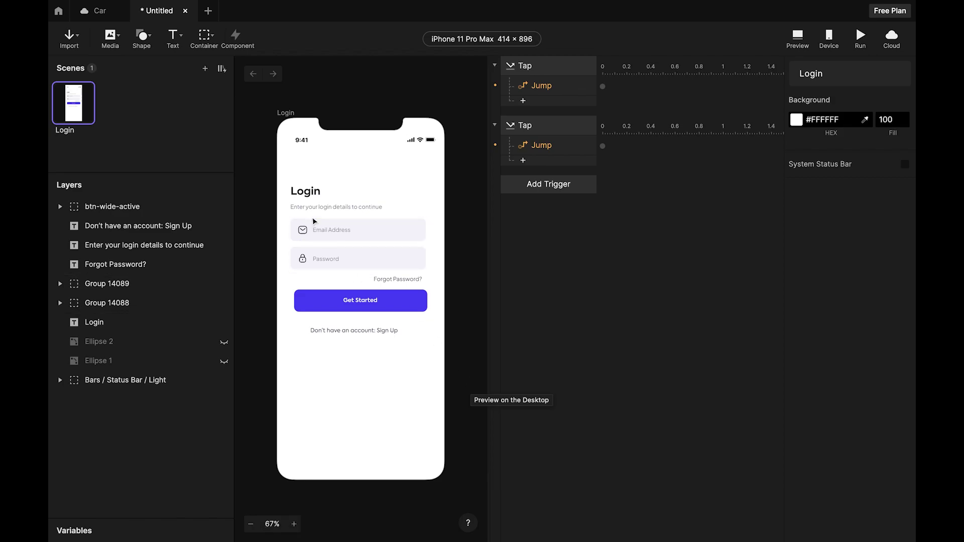
scroll(314, 221, "up", 5)
scroll(350, 267, "down", 5)
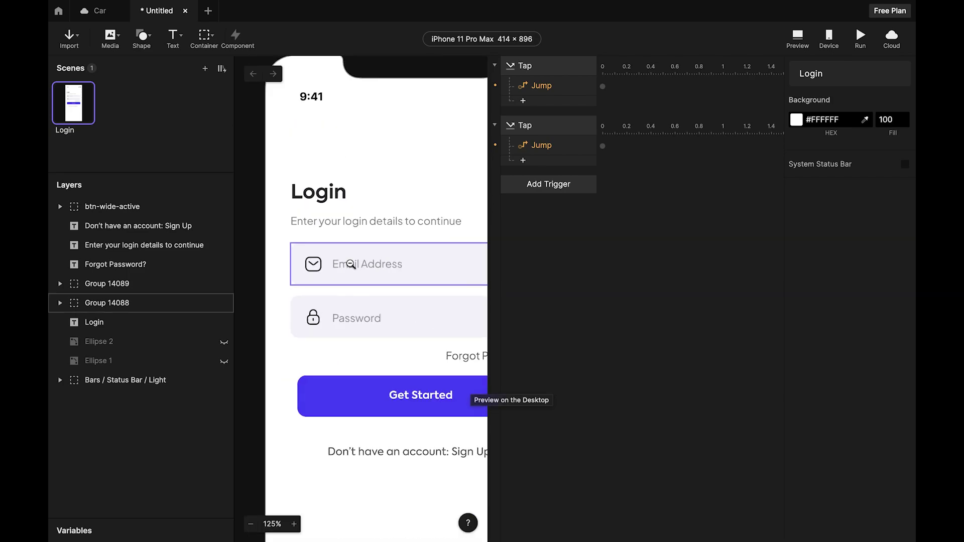
scroll(326, 241, "down", 2)
scroll(302, 226, "left", 1)
scroll(303, 226, "down", 4)
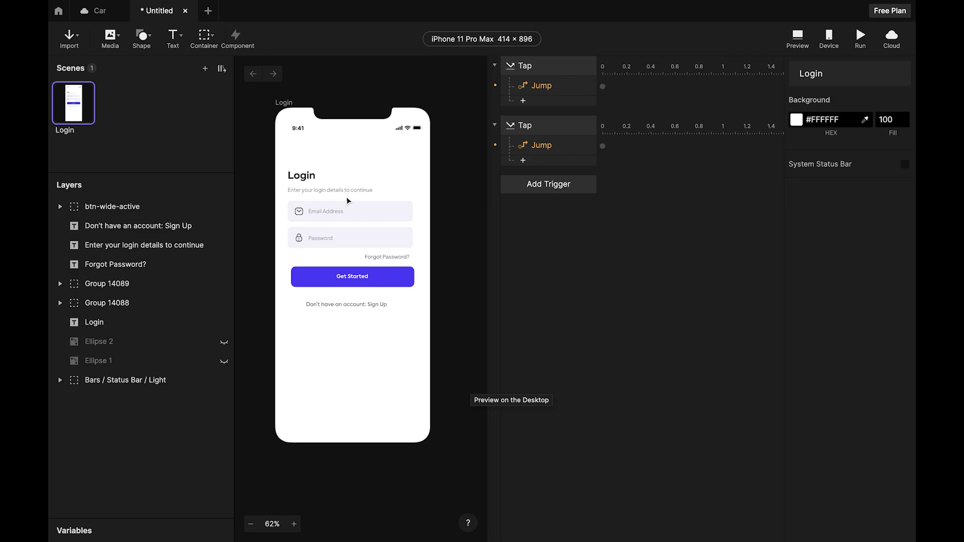
scroll(347, 201, "up", 3)
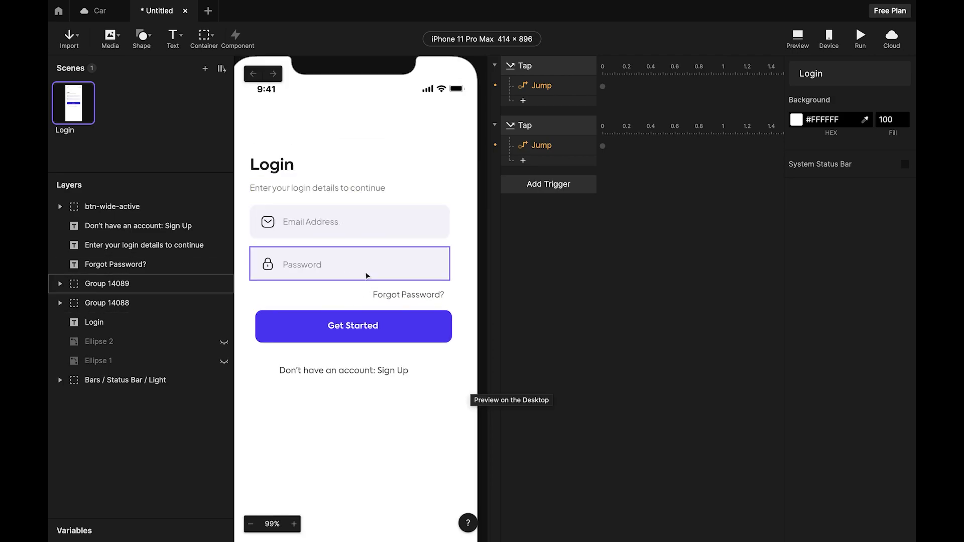
scroll(368, 246, "down", 4)
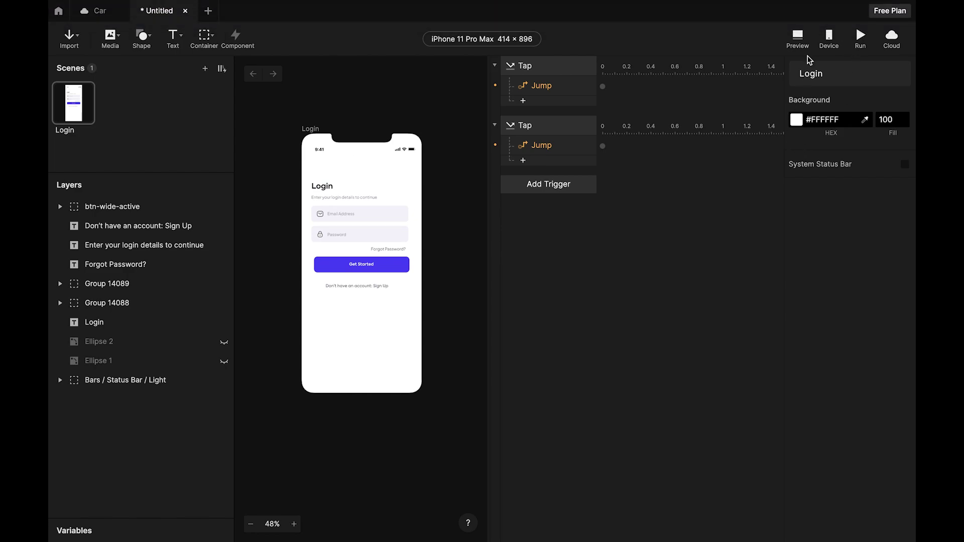
left_click(802, 41)
Draw a new input field over the email field with the Input tool.
left_click(184, 37)
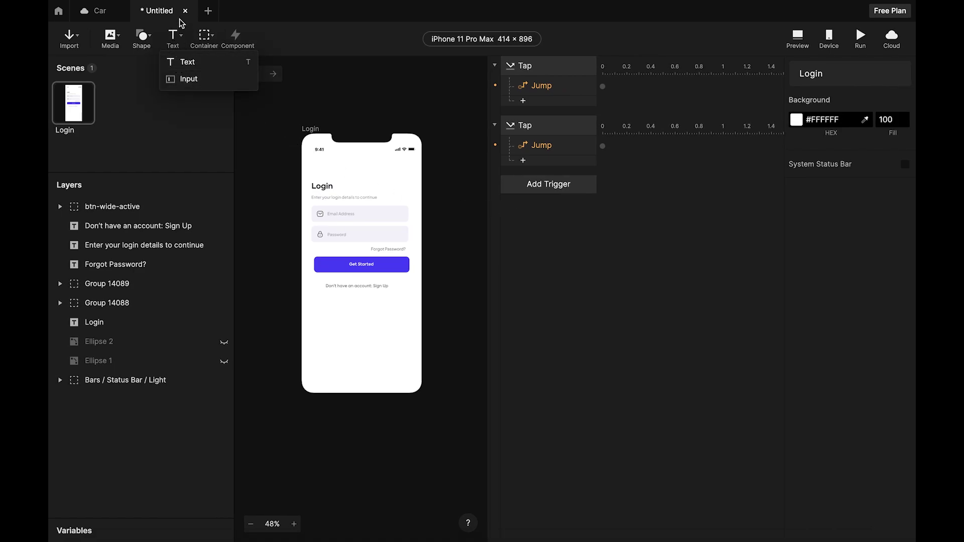
left_click(189, 78)
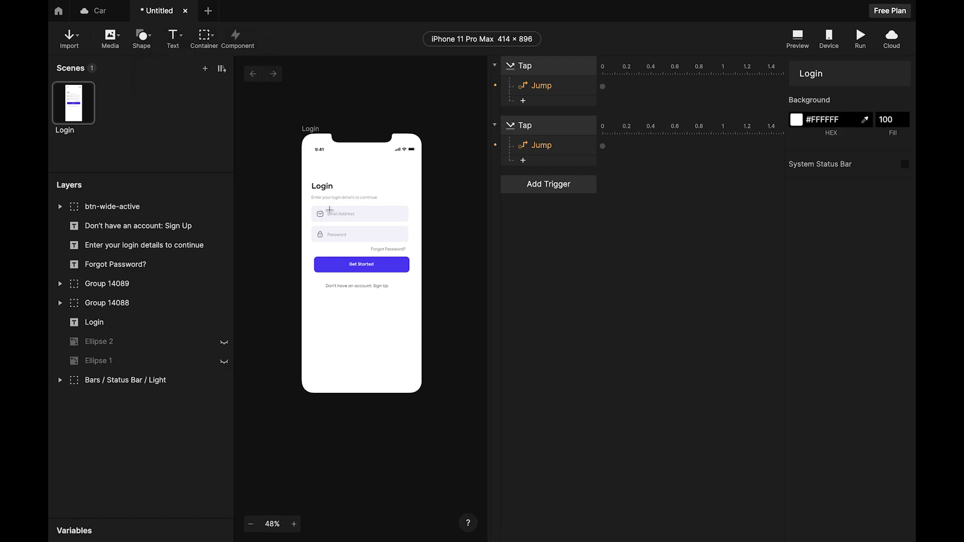
left_click_drag(326, 210, 408, 224)
left_click(415, 191)
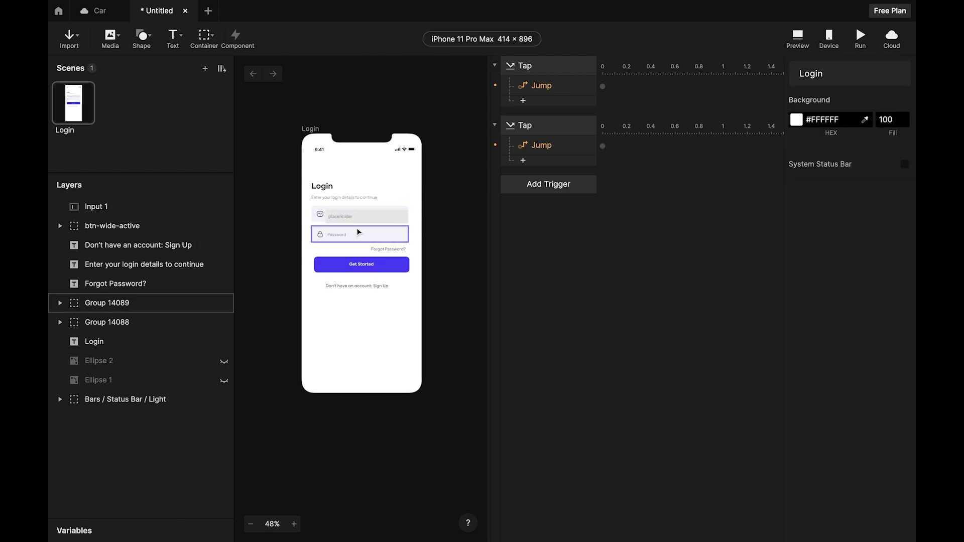
Zoom in and reselect the new 286×48 Input 1 field.
scroll(357, 228, "up", 5)
scroll(326, 190, "down", 4)
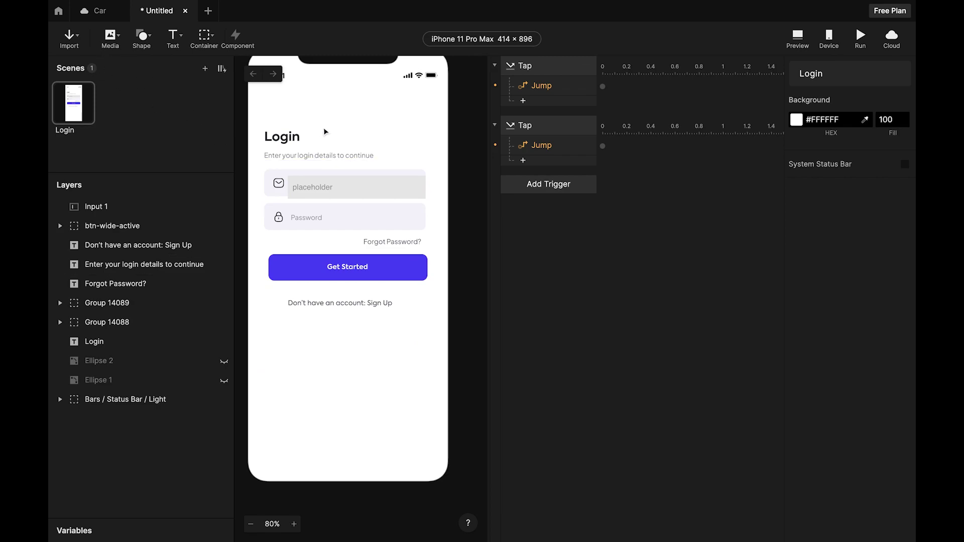
scroll(332, 161, "up", 4)
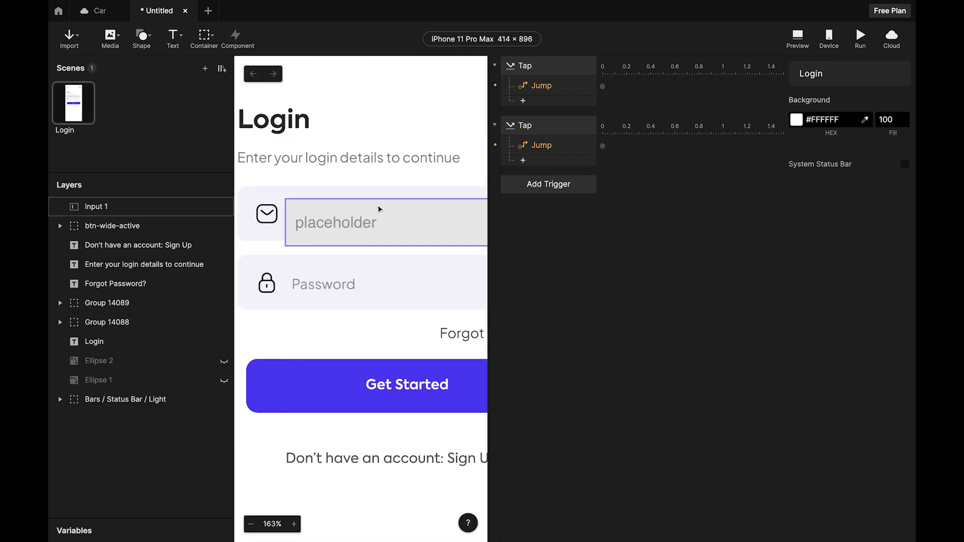
left_click(380, 208)
scroll(379, 209, "down", 4)
left_click(460, 181)
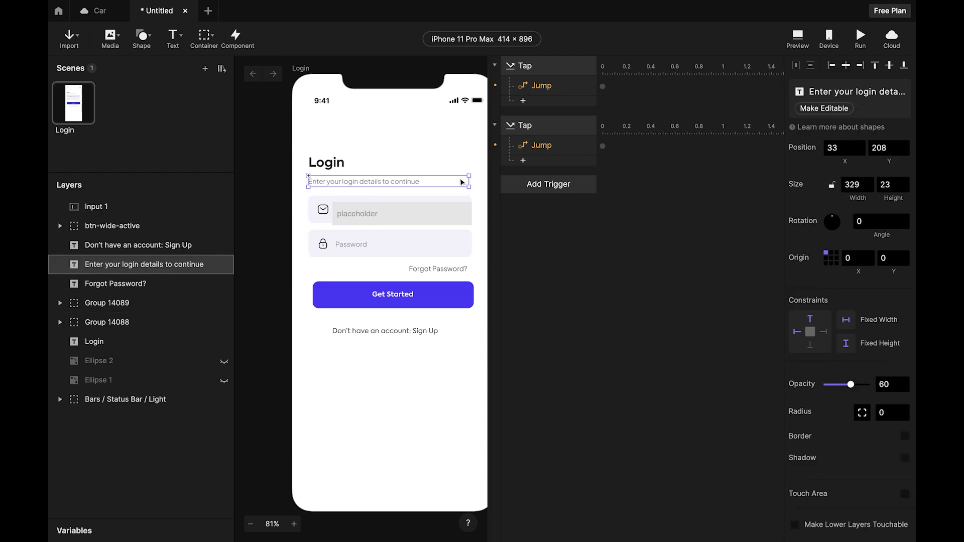
left_click(437, 347)
left_click(433, 223)
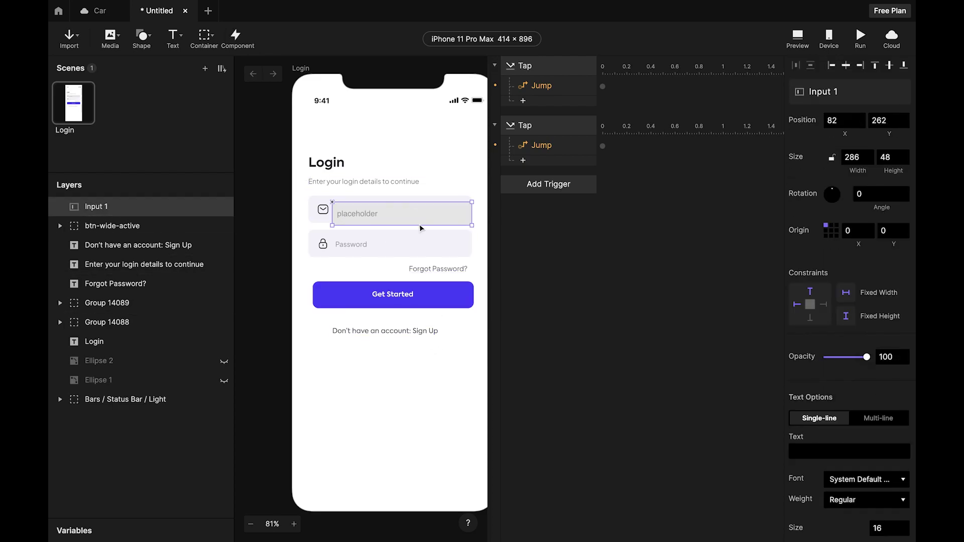
Move Input 1 below the Sign Up line and select the email field's Rectangle 8 background.
left_click_drag(421, 216, 417, 370)
left_click(433, 218)
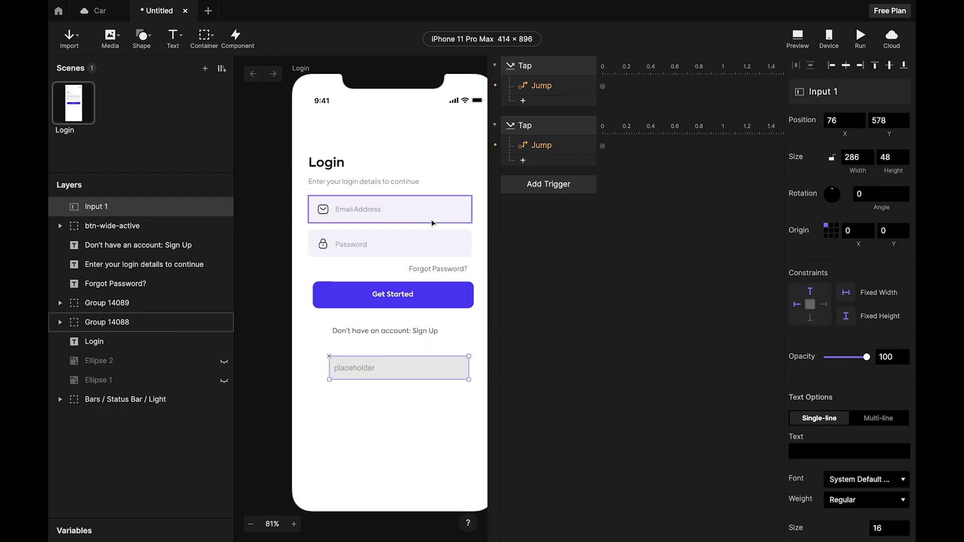
left_click(433, 217)
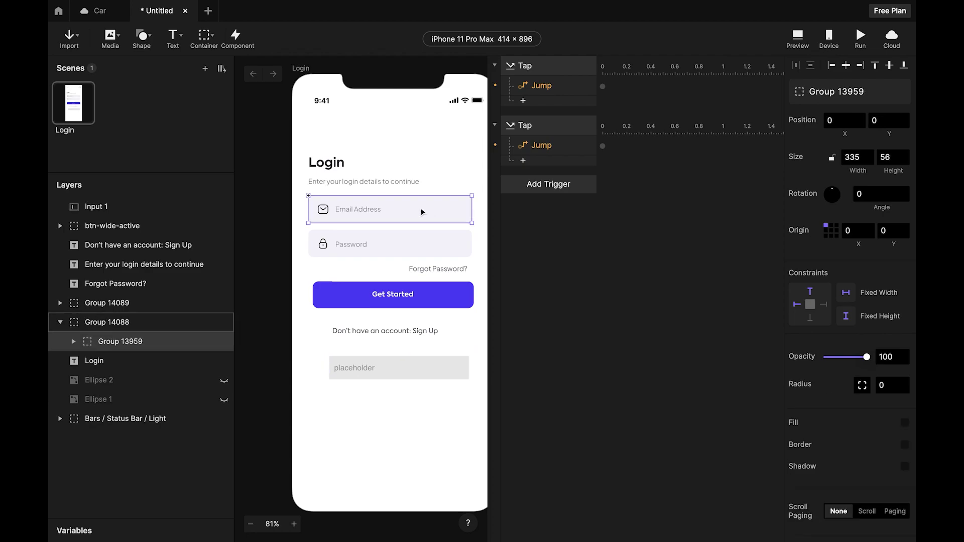
scroll(860, 321, "down", 3)
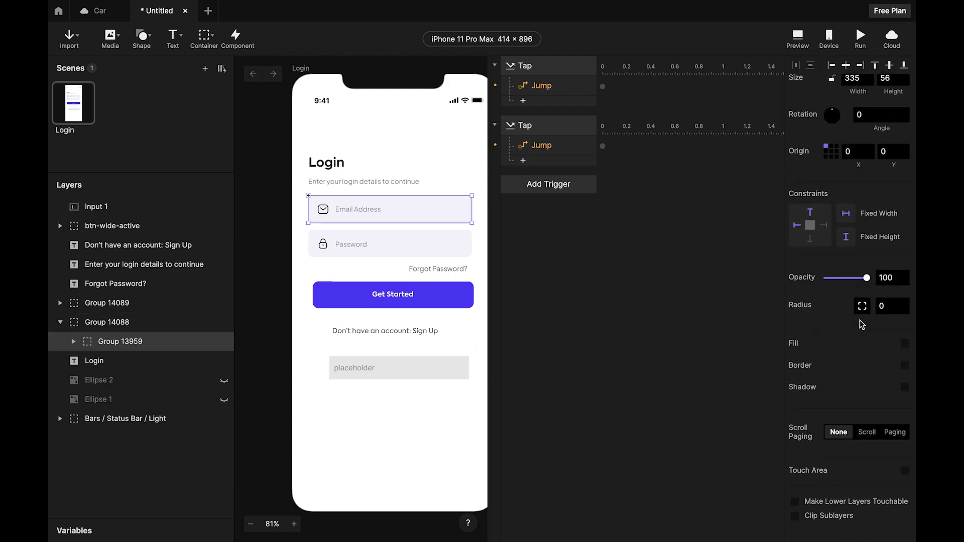
left_click(441, 210)
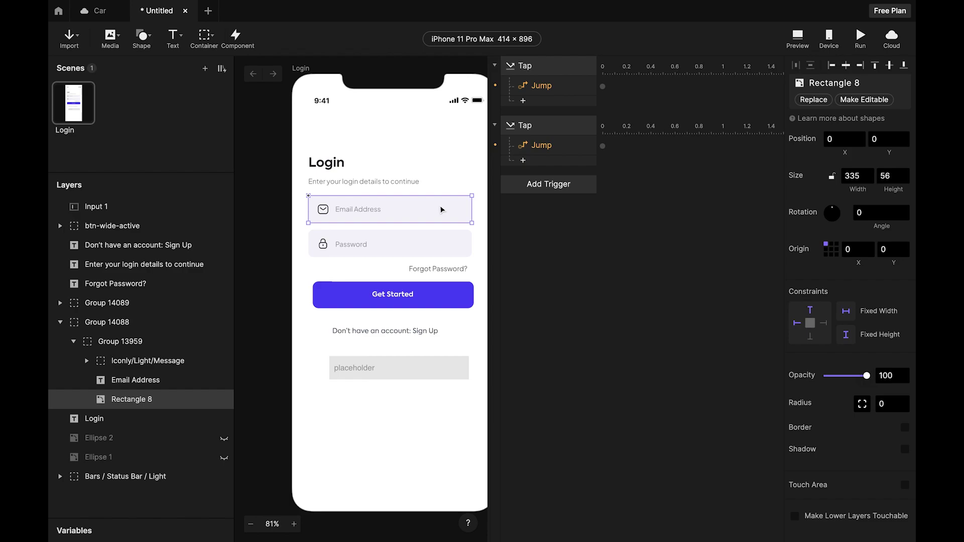
Make Rectangle 8 an editable shape and copy its fill colour #F4F4FB.
scroll(830, 382, "up", 1)
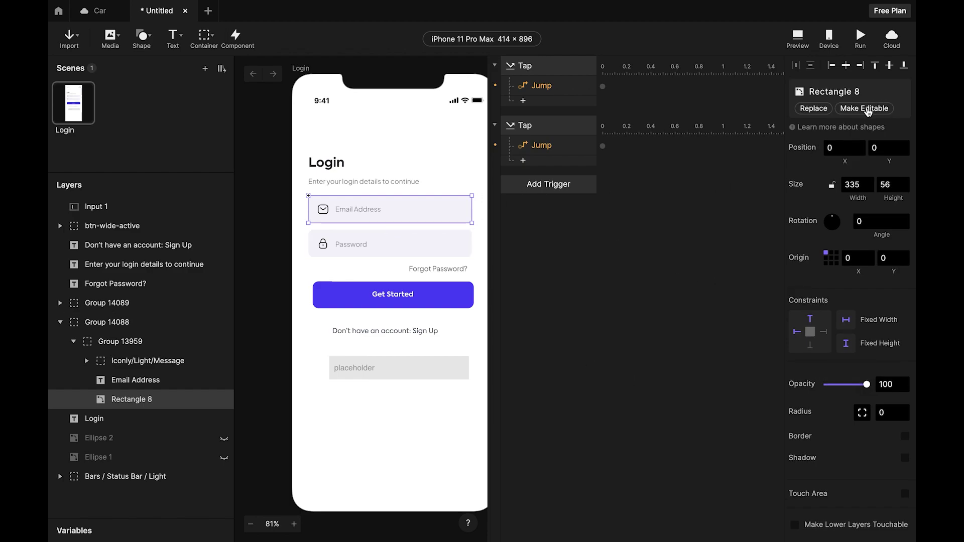
left_click(868, 108)
scroll(868, 358, "down", 3)
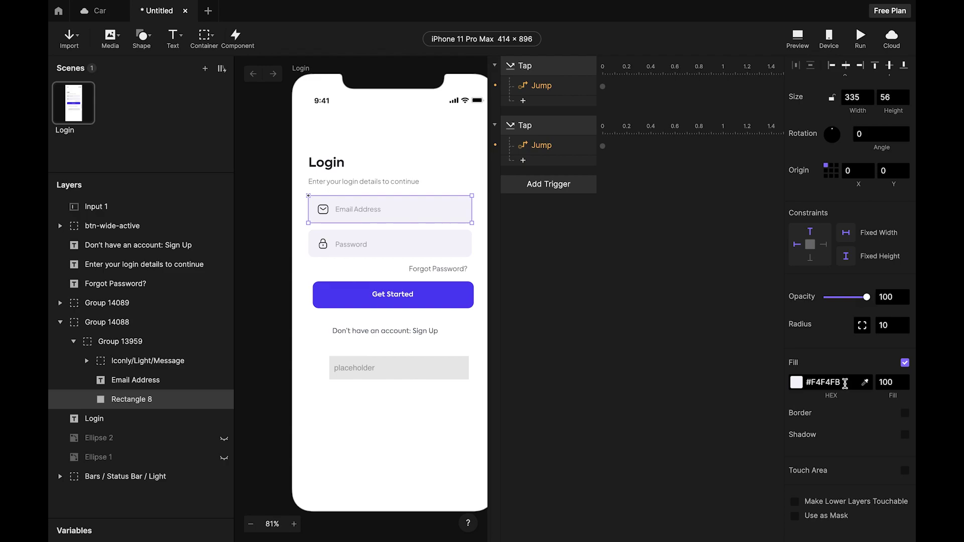
left_click_drag(845, 384, 800, 389)
key("ctrl+c")
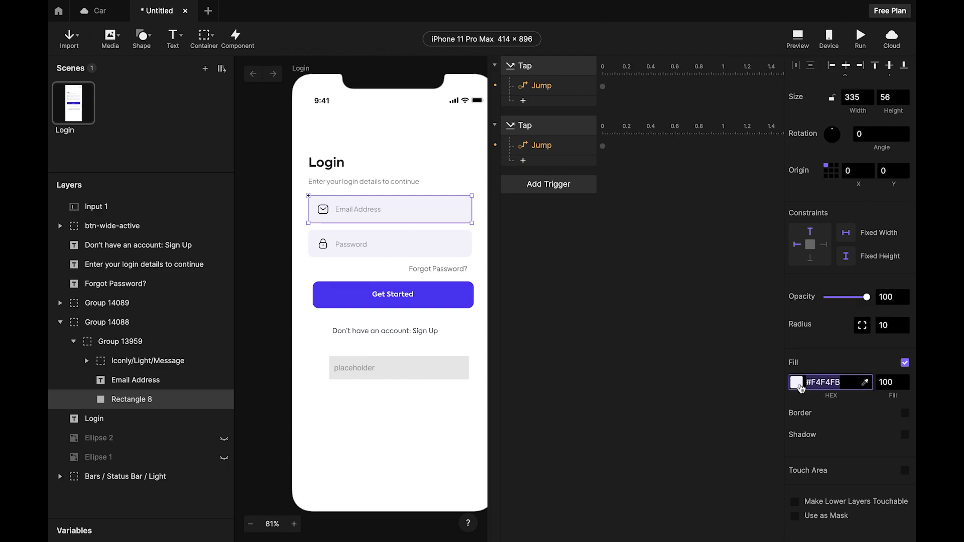
left_click(393, 376)
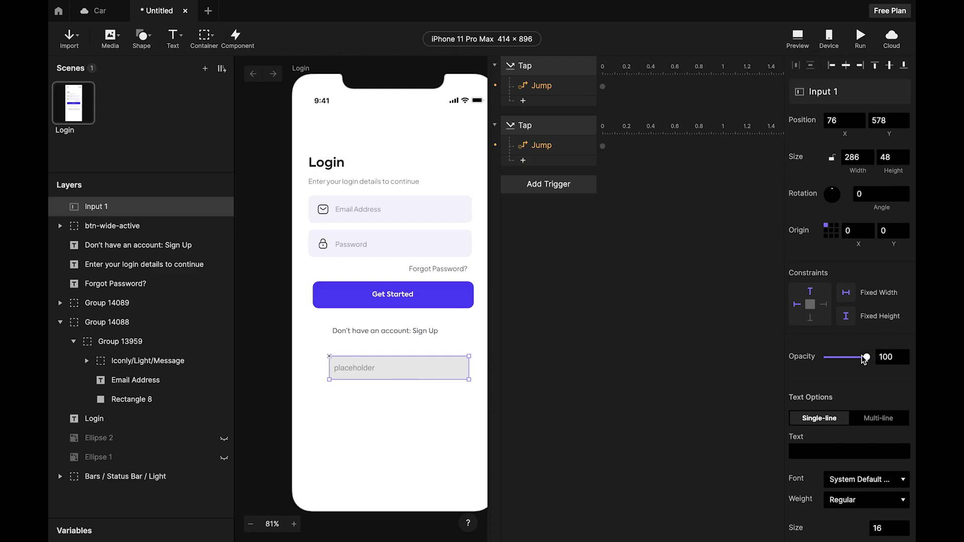
Replace Input 1's fill #E9E9E9 with the pasted #F4F4FB.
scroll(863, 359, "down", 8)
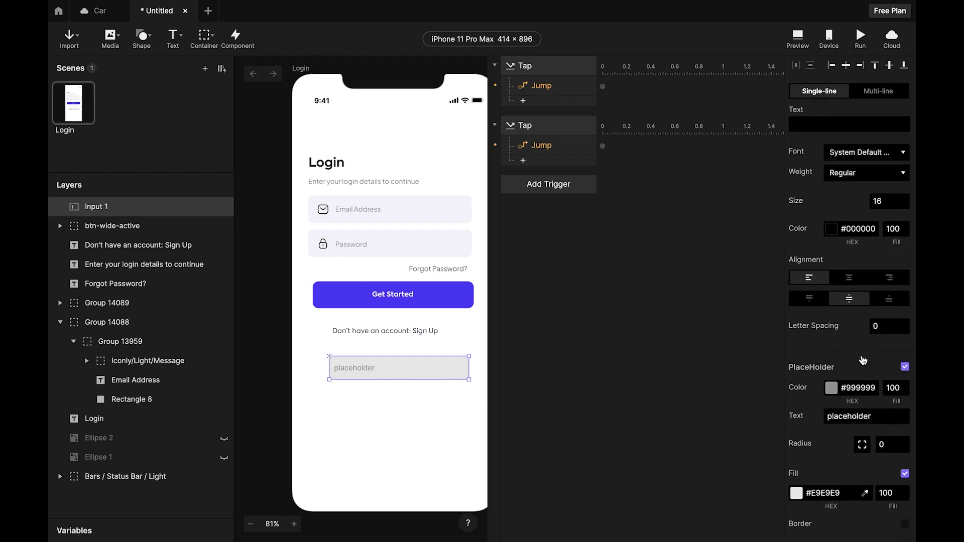
scroll(862, 360, "down", 1)
scroll(842, 285, "up", 3)
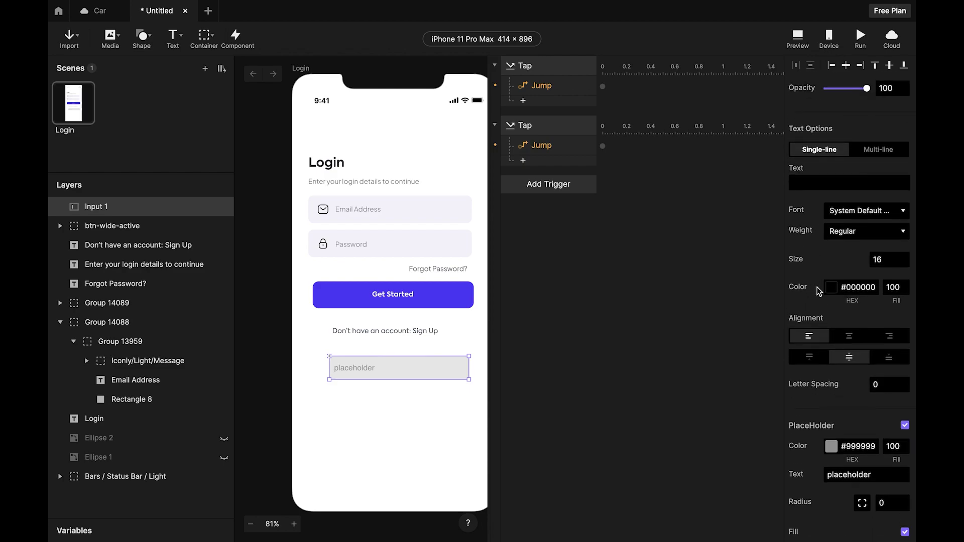
scroll(821, 351, "down", 7)
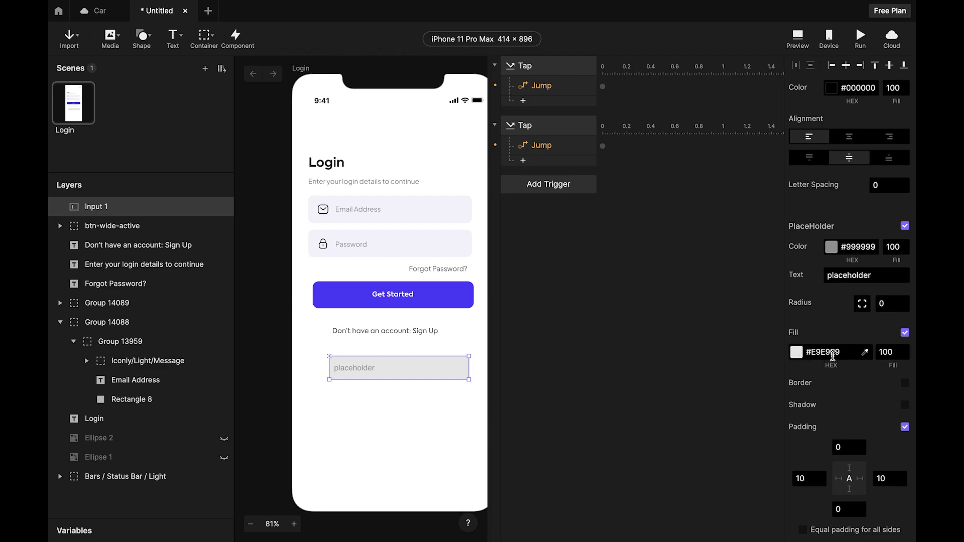
left_click_drag(842, 352, 787, 353)
key("ctrl+v")
key("Return")
left_click(386, 399)
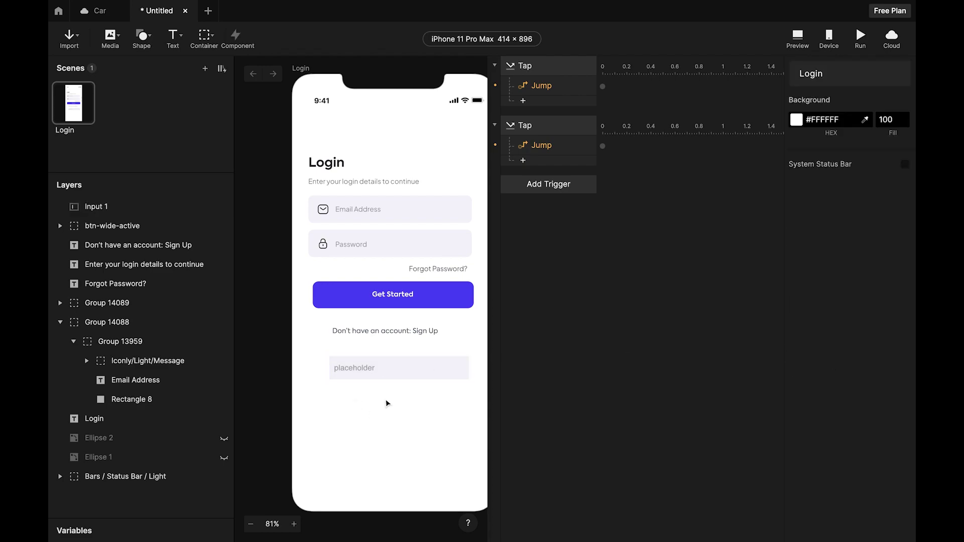
Make the Email Address text editable to reveal Plus Jakarta Sans 14, opacity 40.
left_click(387, 214)
scroll(363, 214, "up", 3, "ctrl")
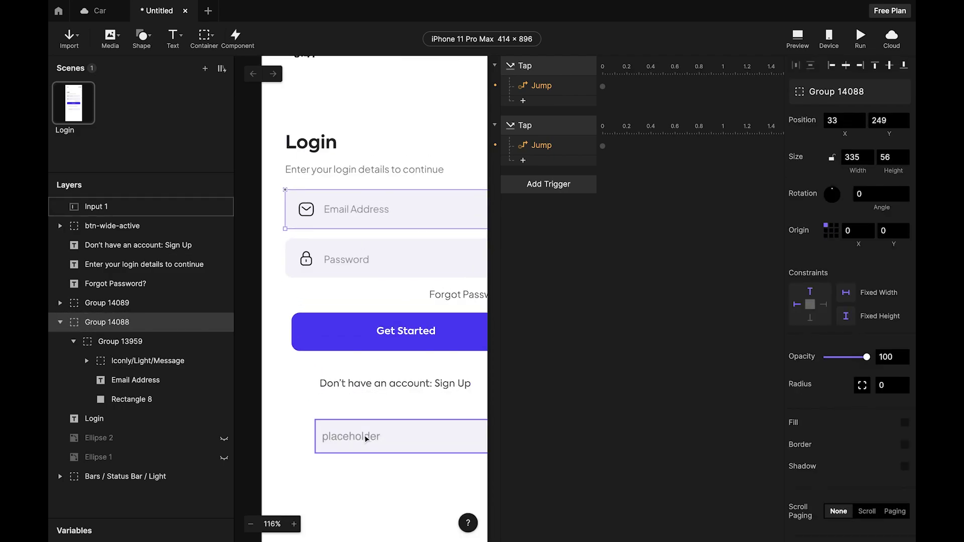
double_click(354, 212)
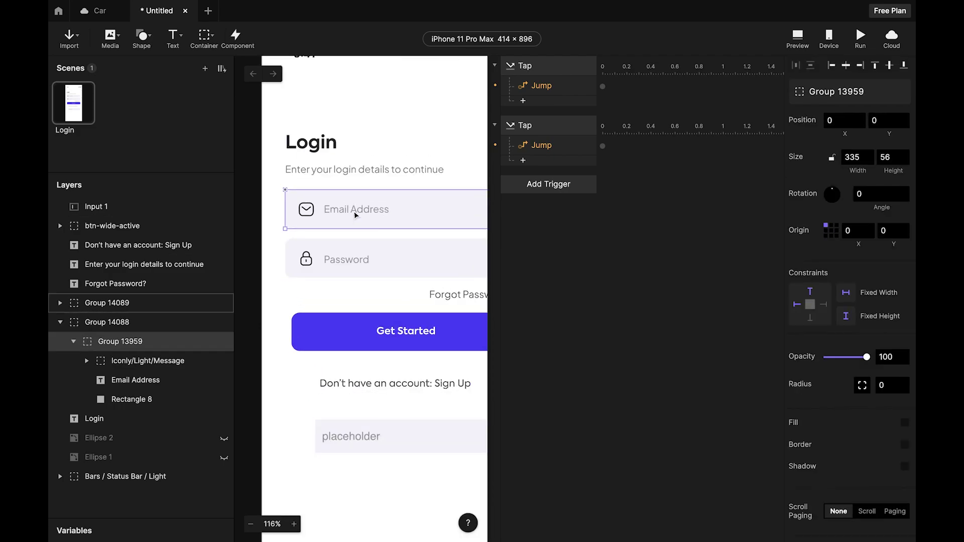
double_click(354, 212)
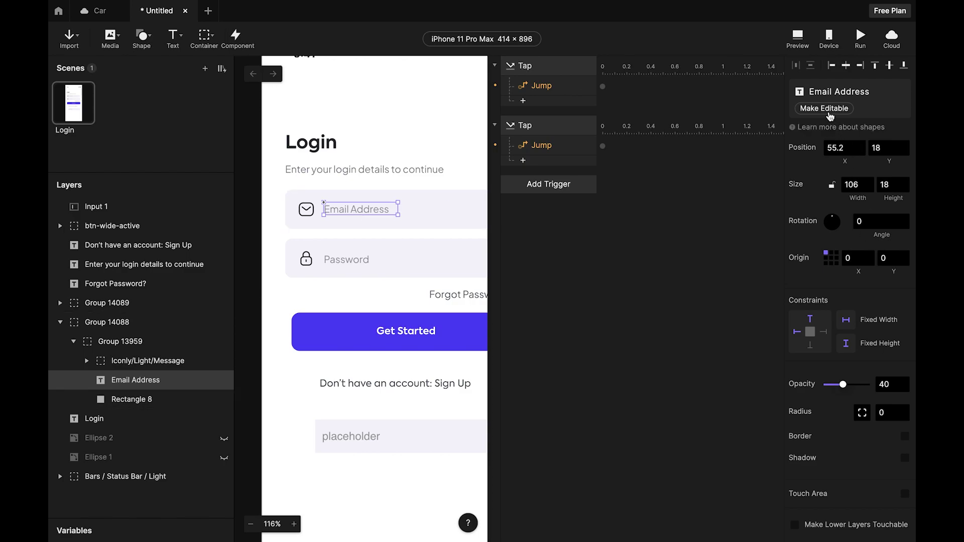
left_click(824, 108)
scroll(842, 396, "down", 3)
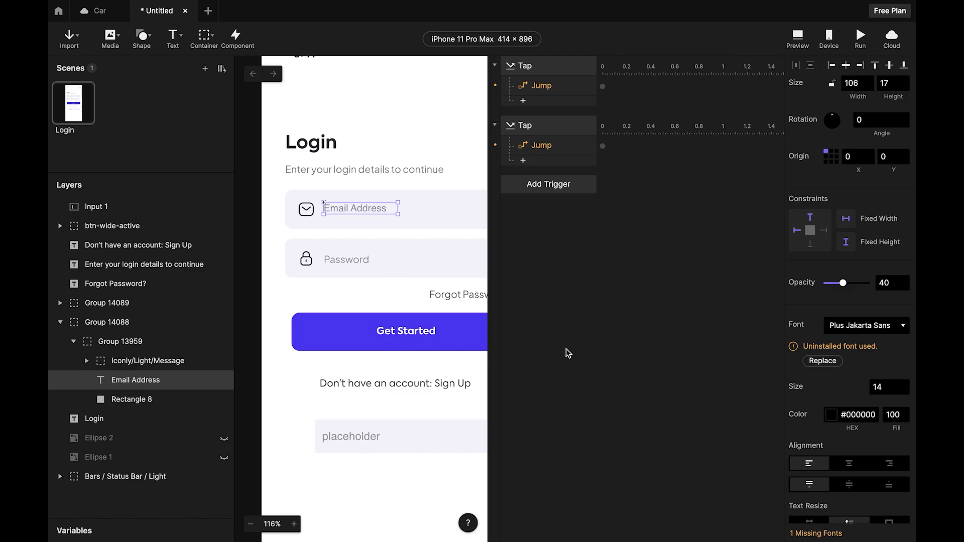
scroll(403, 212, "down", 3)
left_click(389, 359)
scroll(390, 359, "up", 4)
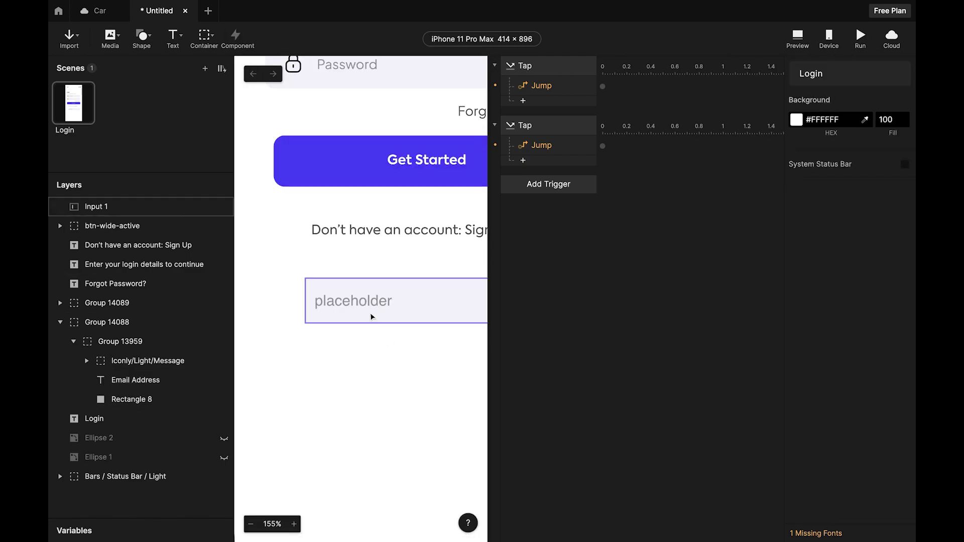
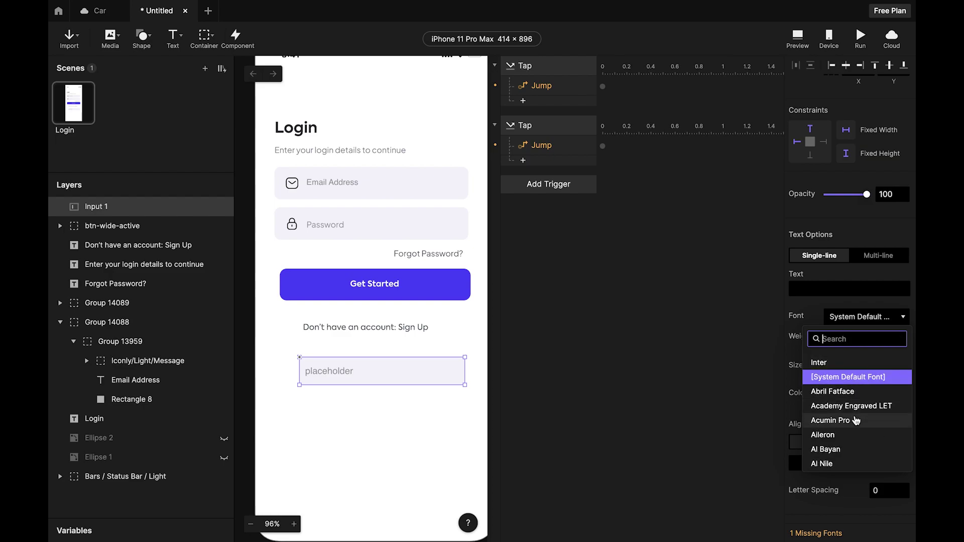
Set the input layer's font to SF Pro.
scroll(856, 412, "down", 3)
scroll(856, 413, "down", 5)
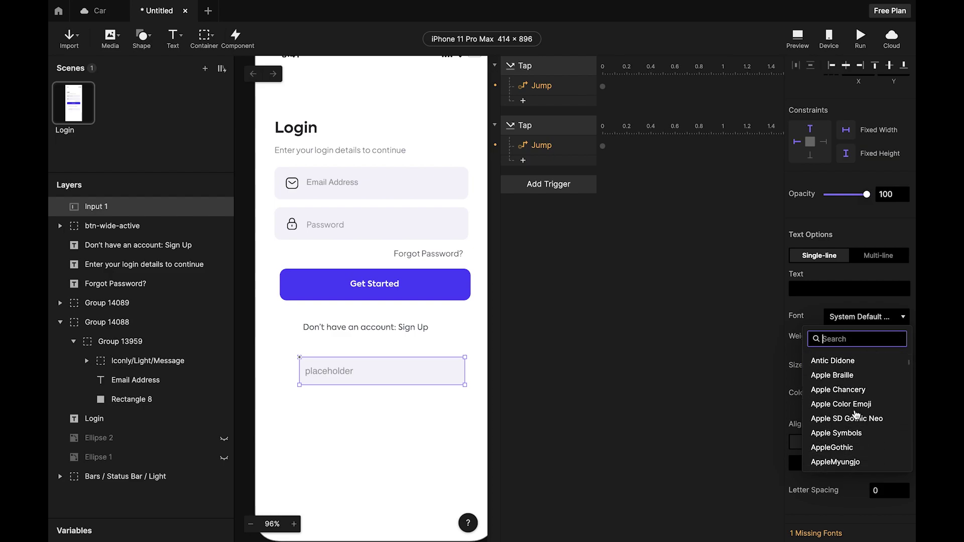
scroll(854, 412, "down", 5)
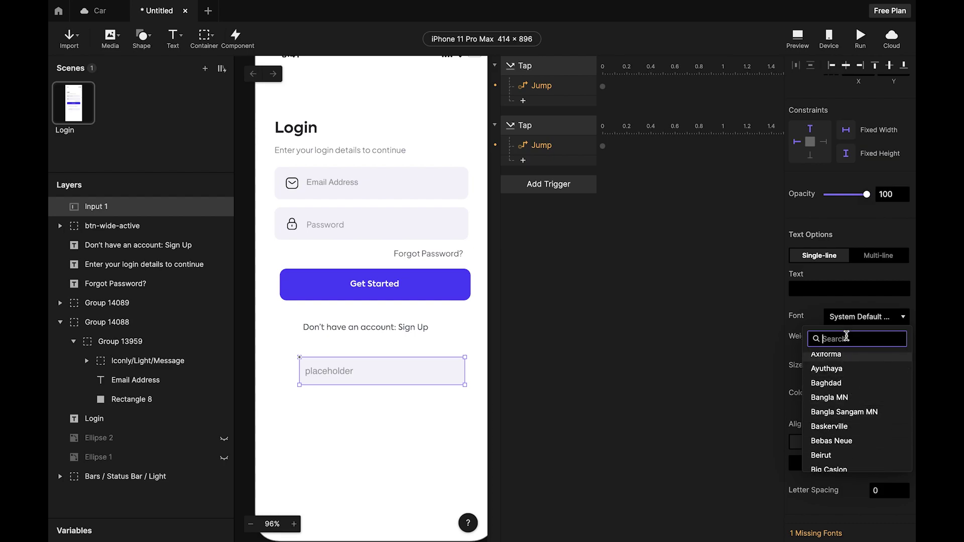
type("df")
key("BackSpace")
type("sf")
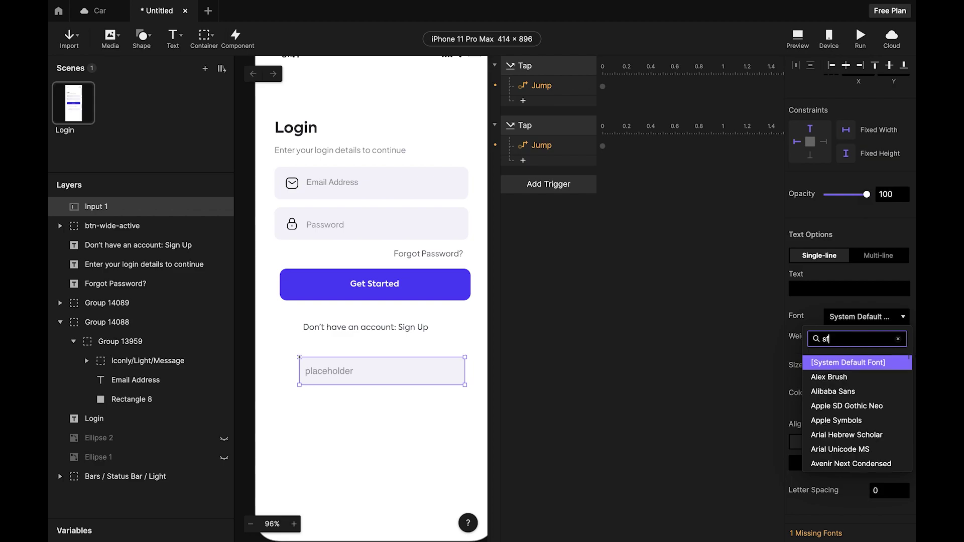
left_click(849, 363)
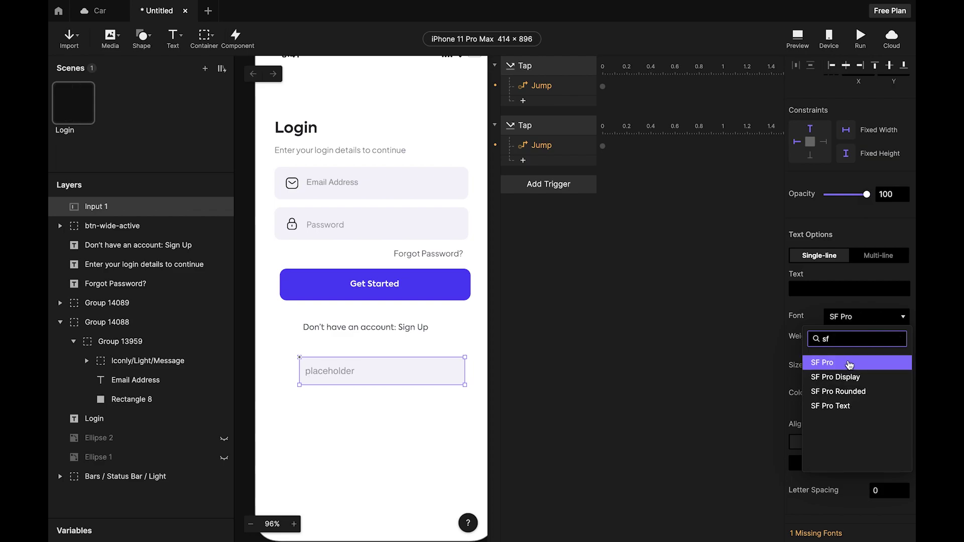
left_click(606, 330)
left_click(409, 442)
Move Input 1 onto the email field beside its icon.
scroll(388, 432, "up", 2)
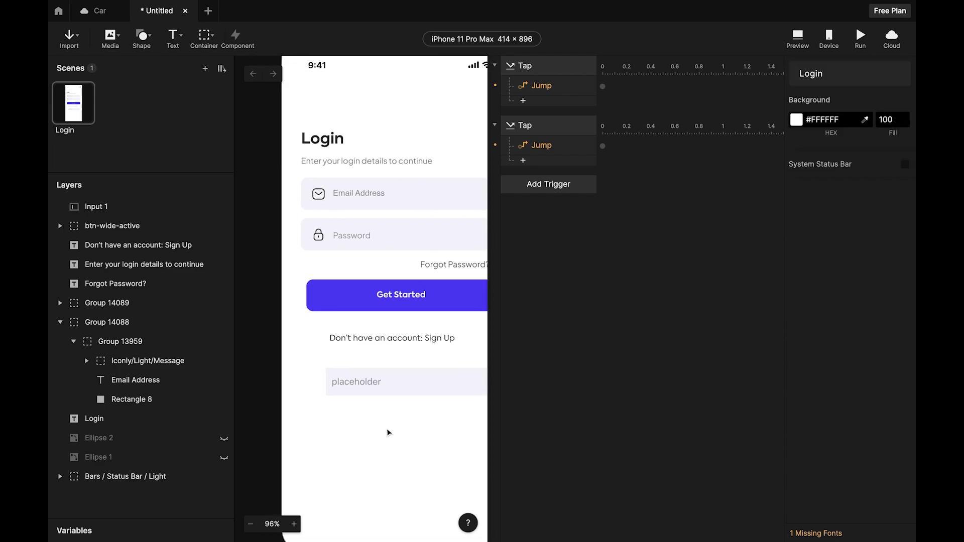
left_click(385, 405)
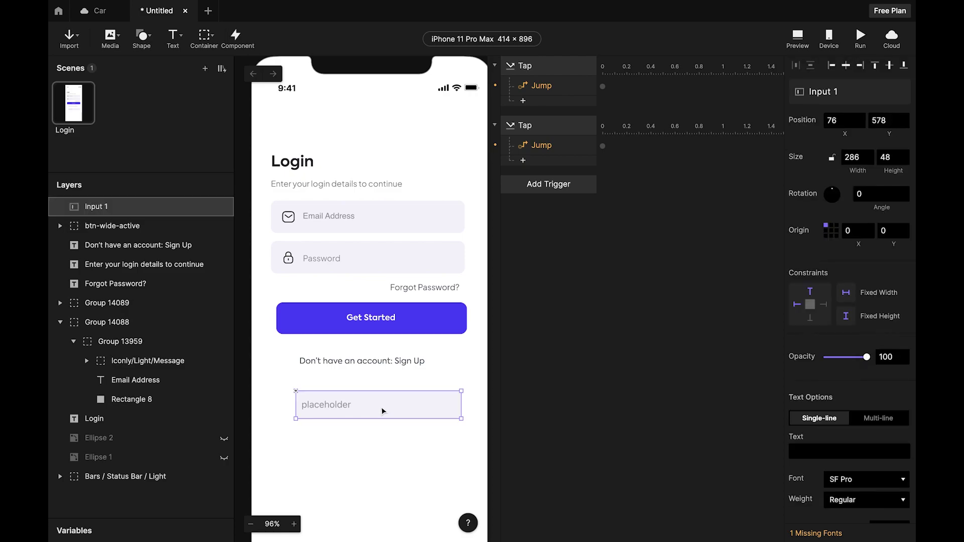
left_click_drag(381, 411, 381, 217)
left_click(406, 189)
left_click(350, 224)
scroll(350, 223, "up", 3)
scroll(321, 231, "down", 3)
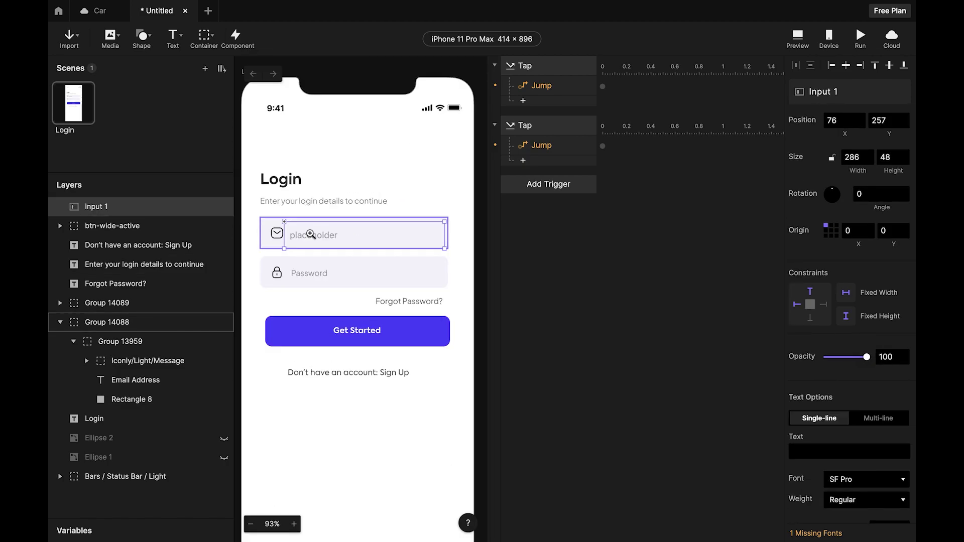
scroll(310, 236, "up", 3)
left_click(327, 241)
left_click(296, 243)
left_click_drag(296, 244, 330, 243)
Delete the static Email Address text layer from the email field.
left_click(280, 232)
double_click(280, 232)
double_click(280, 232)
scroll(285, 234, "down", 5)
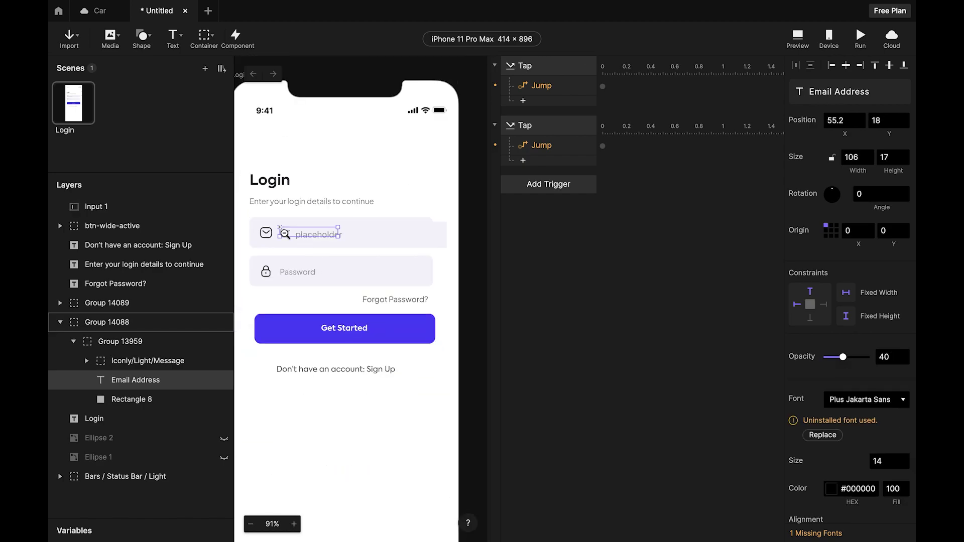
scroll(285, 233, "down", 1)
key("Delete")
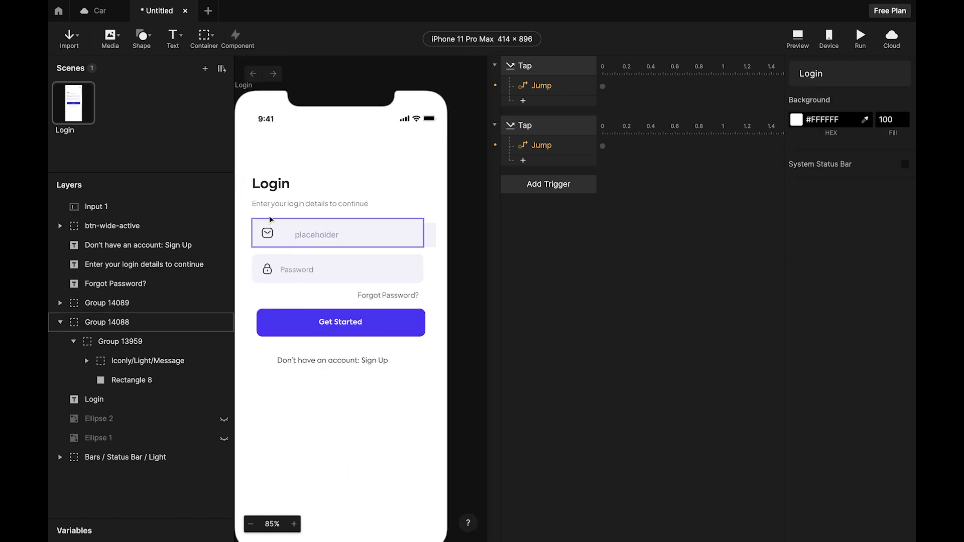
scroll(311, 233, "up", 5)
Align the input inside the email field and narrow it to 270 wide.
left_click(355, 254)
left_click_drag(373, 252, 352, 253)
scroll(352, 254, "down", 4)
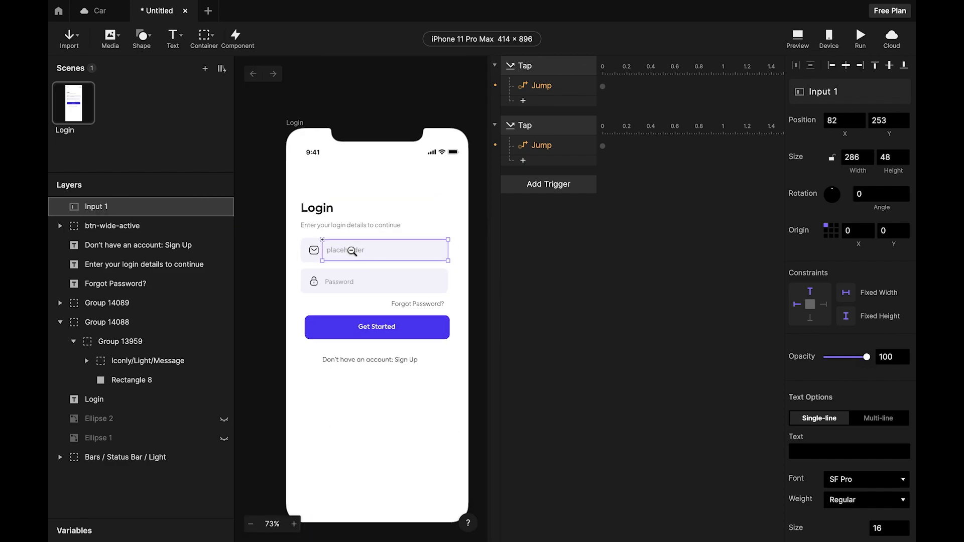
scroll(413, 249, "up", 3)
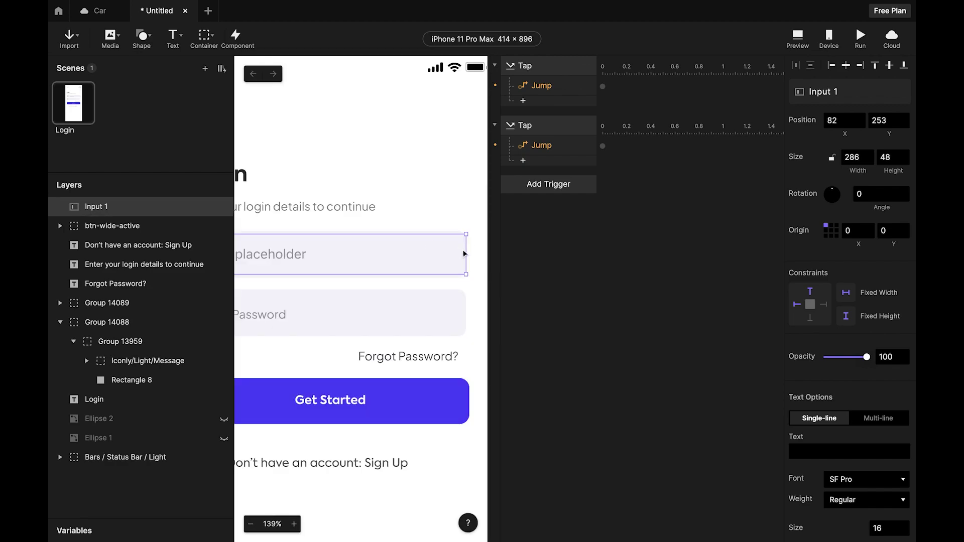
left_click_drag(466, 250, 452, 252)
left_click(454, 201)
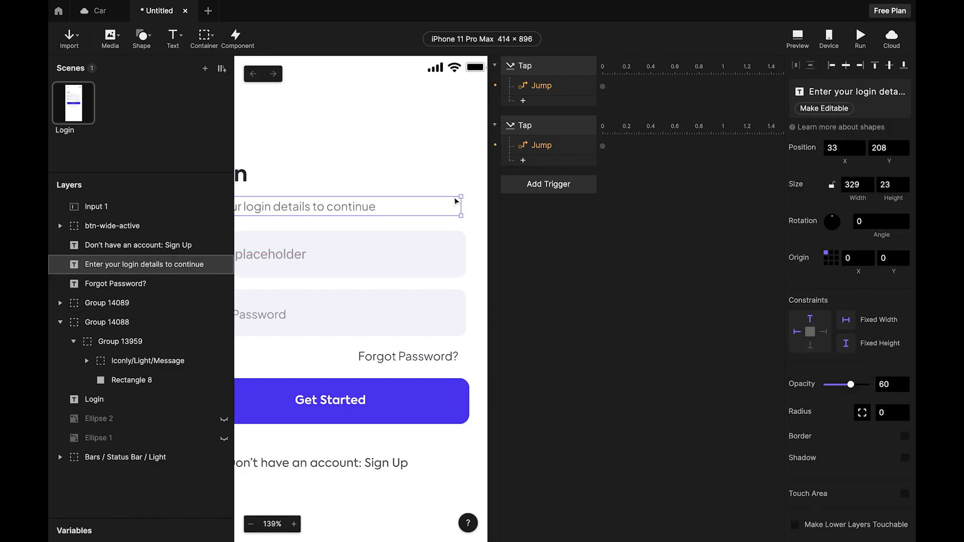
scroll(454, 201, "down", 4)
left_click(482, 209)
left_click(411, 226)
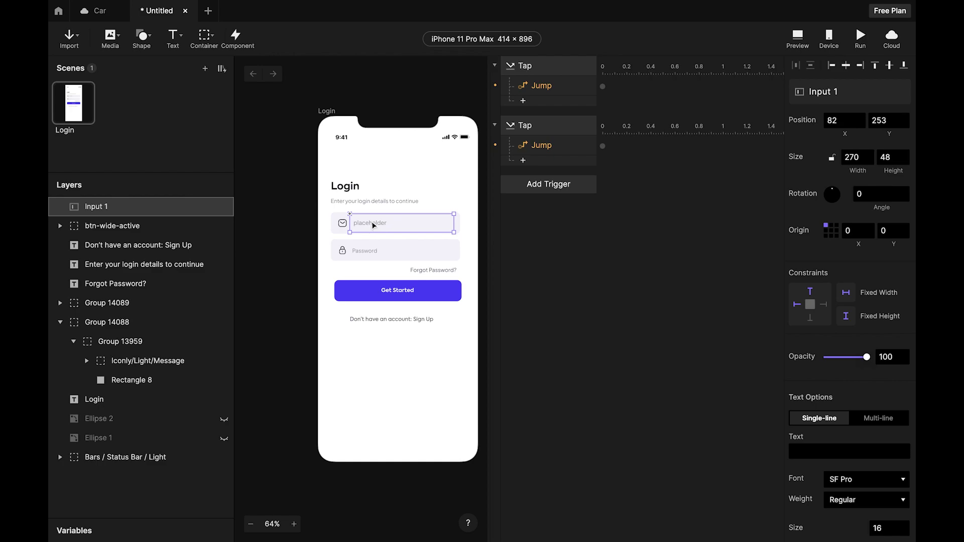
left_click(494, 209)
left_click(435, 221)
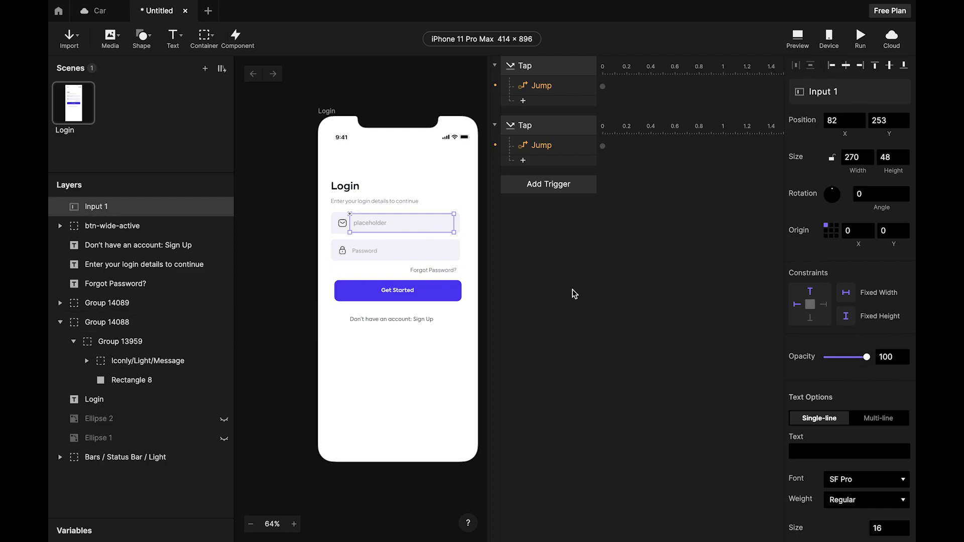
Replace the input's PlaceHolder text 'placeholder' with 'Email Address'.
scroll(870, 336, "down", 3)
scroll(870, 337, "down", 5)
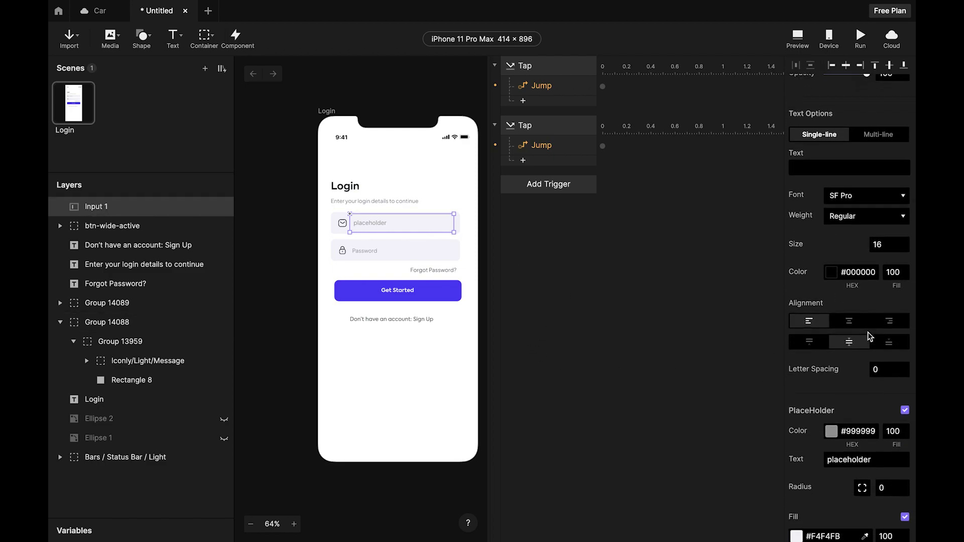
left_click(880, 372)
left_click_drag(880, 372, 802, 373)
type("Email Addre")
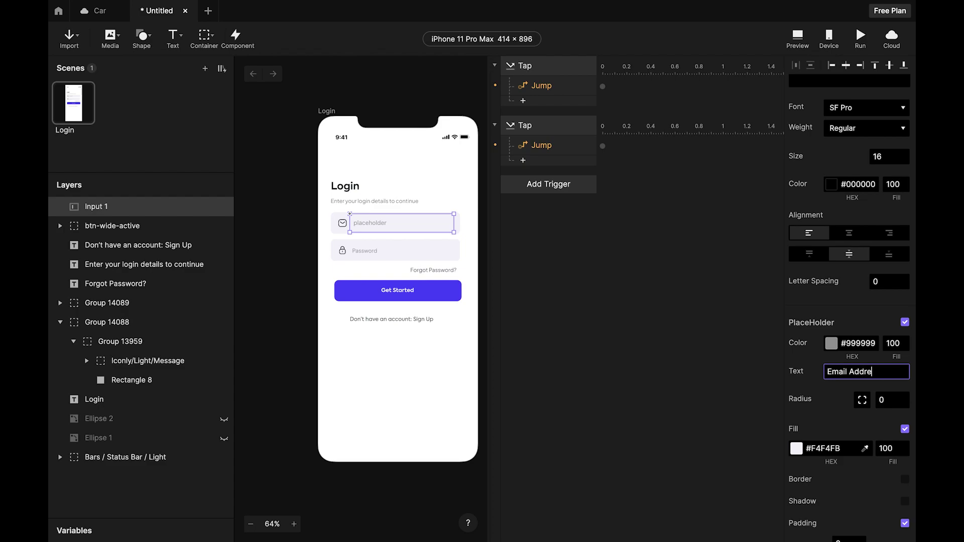
key("Return")
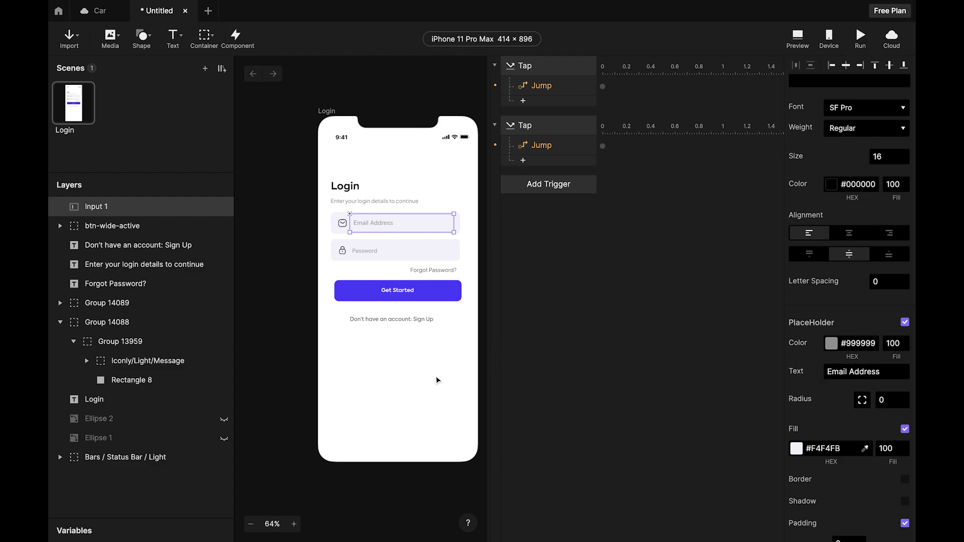
left_click(437, 379)
scroll(387, 202, "up", 5)
left_click(388, 248)
scroll(387, 248, "down", 5)
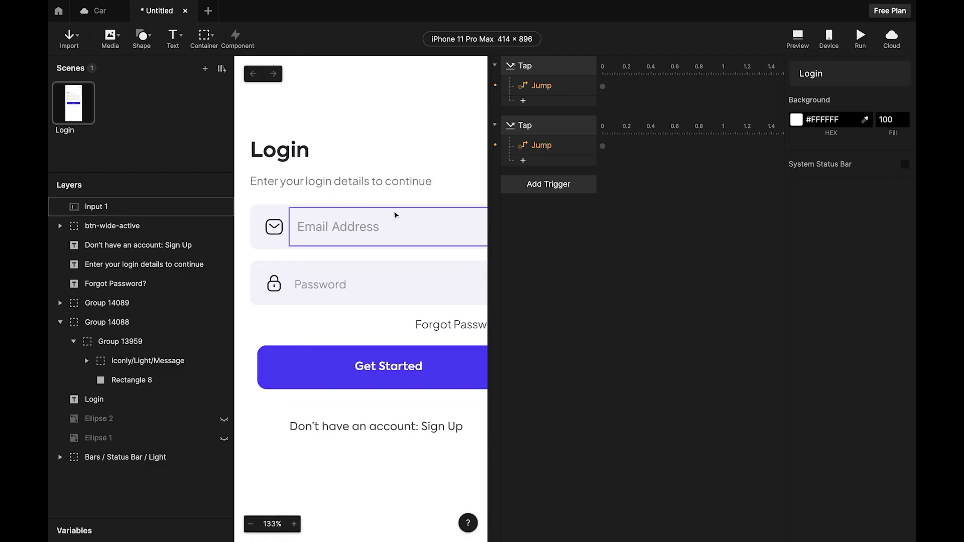
left_click(419, 222)
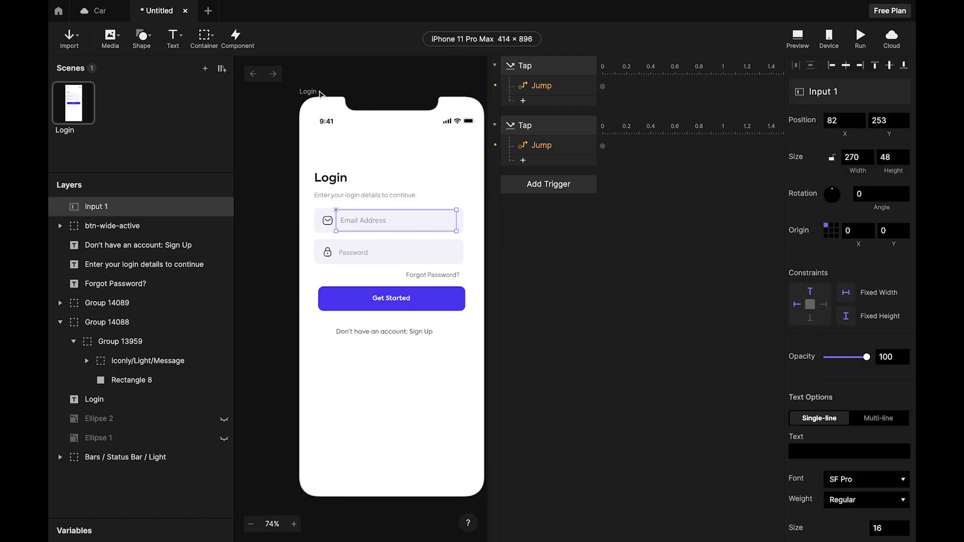
Preview the prototype and type test text into the Email Address field.
left_click(798, 37)
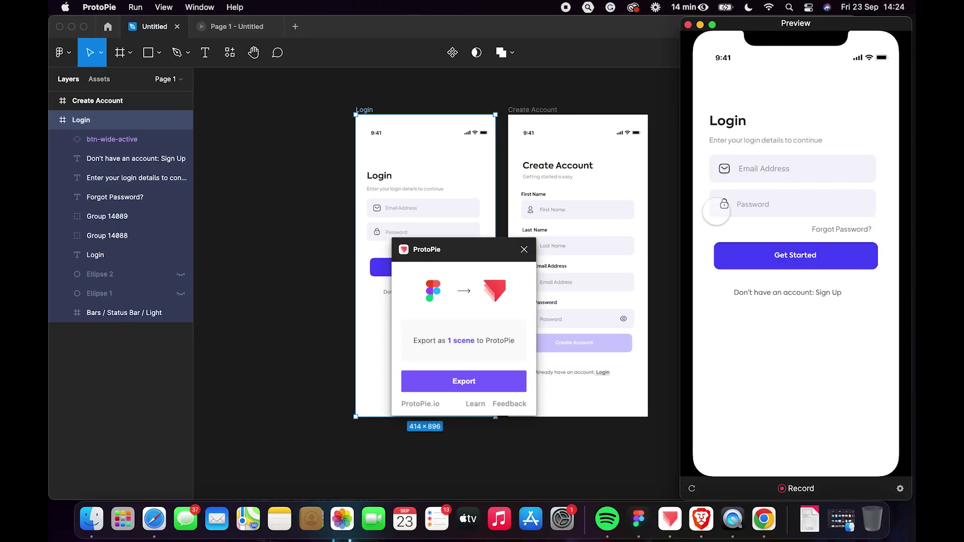
left_click(759, 175)
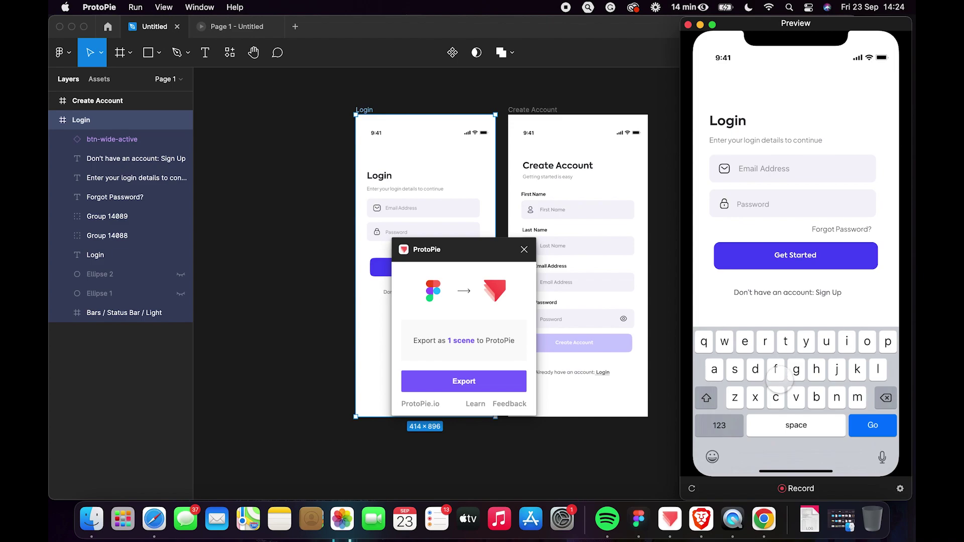
left_click(777, 378)
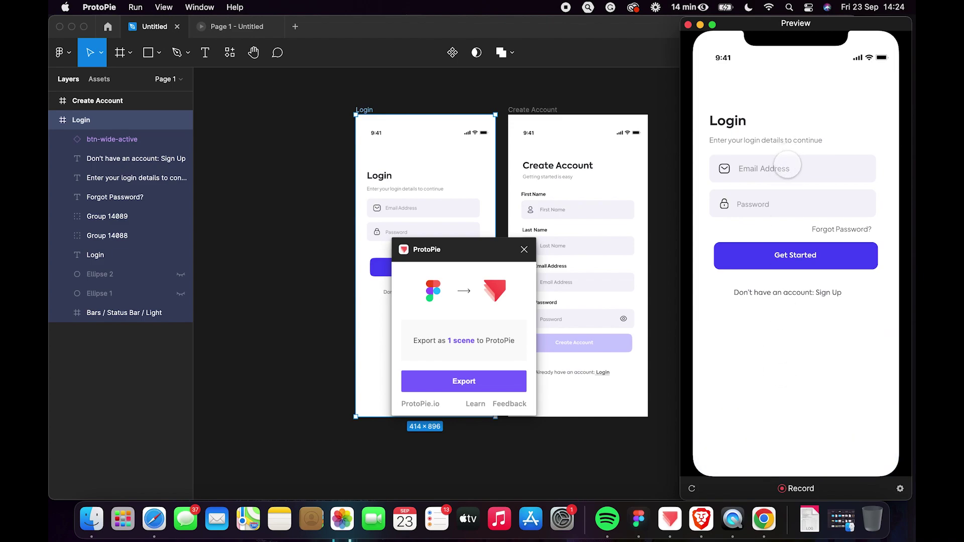
left_click(787, 164)
type("wuwuuwuwuuw")
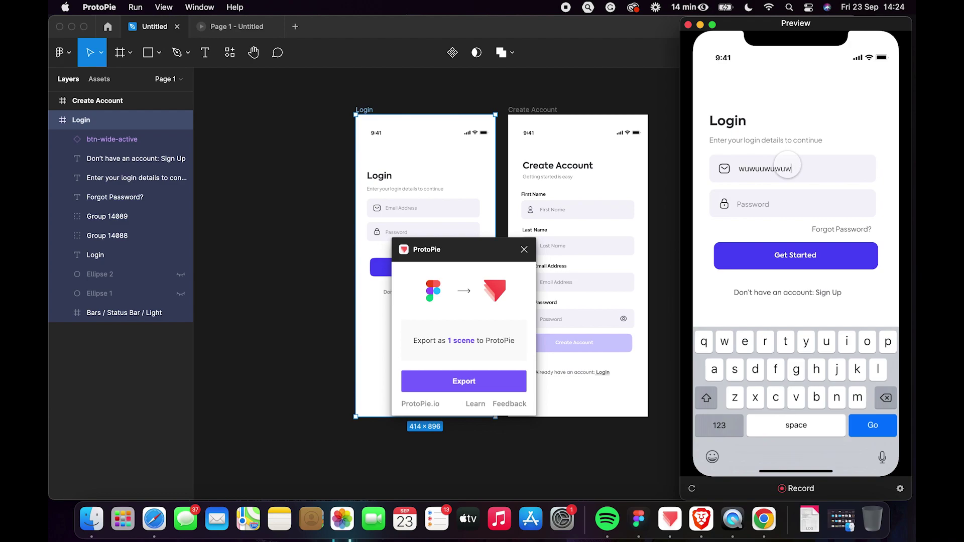
key("BackSpace")
key("BackSpace")
type("n")
key("BackSpace")
type("nai")
Dismiss the keyboard, delete the end of the test text, and return to Studio.
left_click(862, 117)
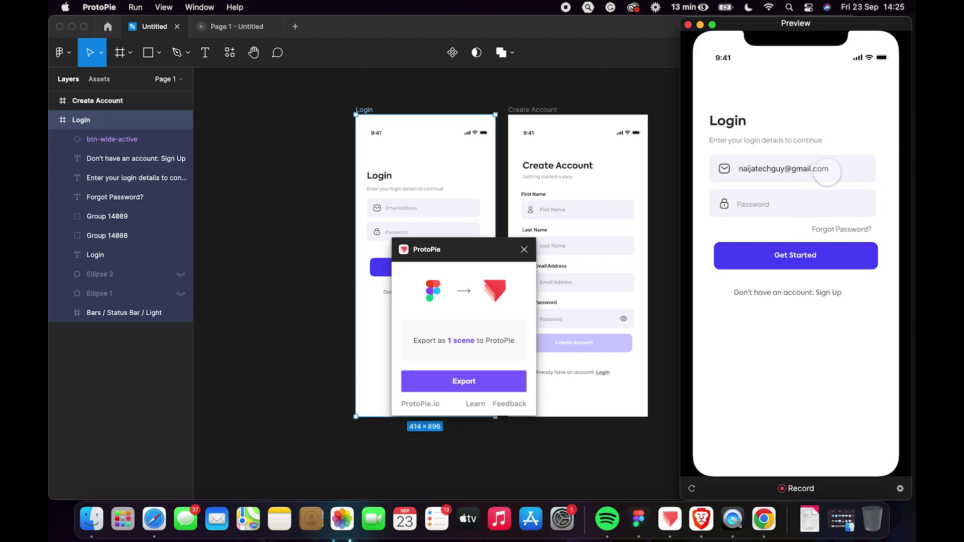
left_click(833, 172)
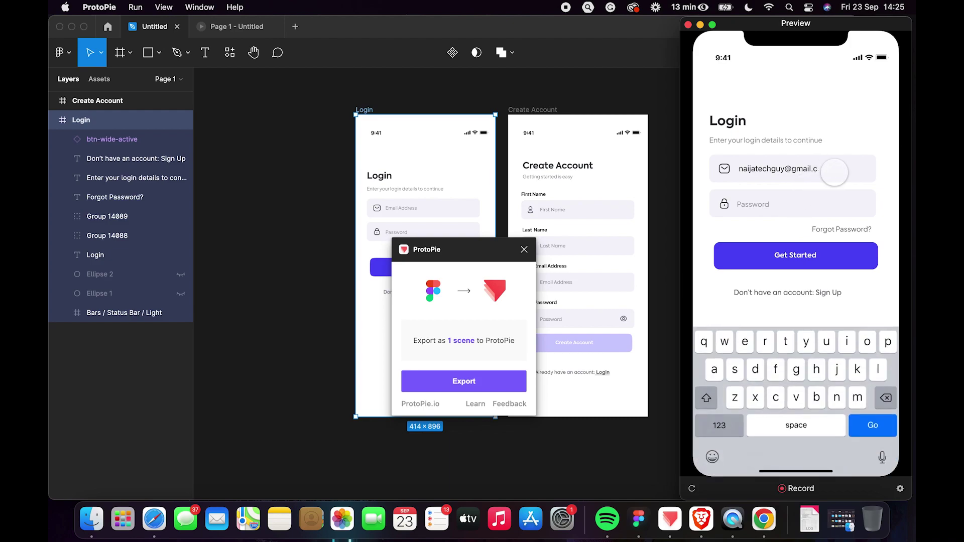
key("BackSpace")
key("BackSpace")
key("BackSpace")
key("BackSpace")
key("BackSpace")
key("BackSpace")
key("BackSpace")
key("BackSpace")
key("ctrl+Right")
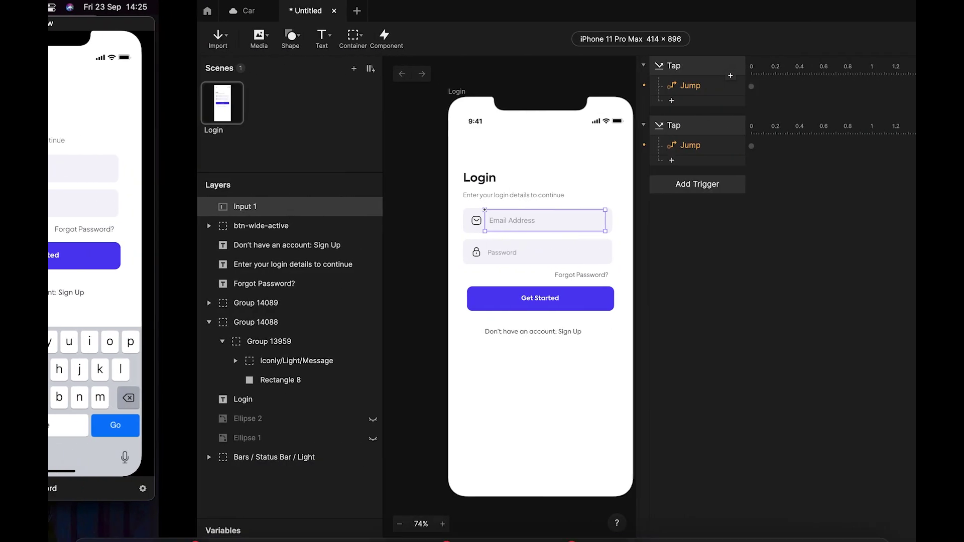
Rename the Input 1 layer to 'Email Input' in the Layers panel.
left_click(436, 365)
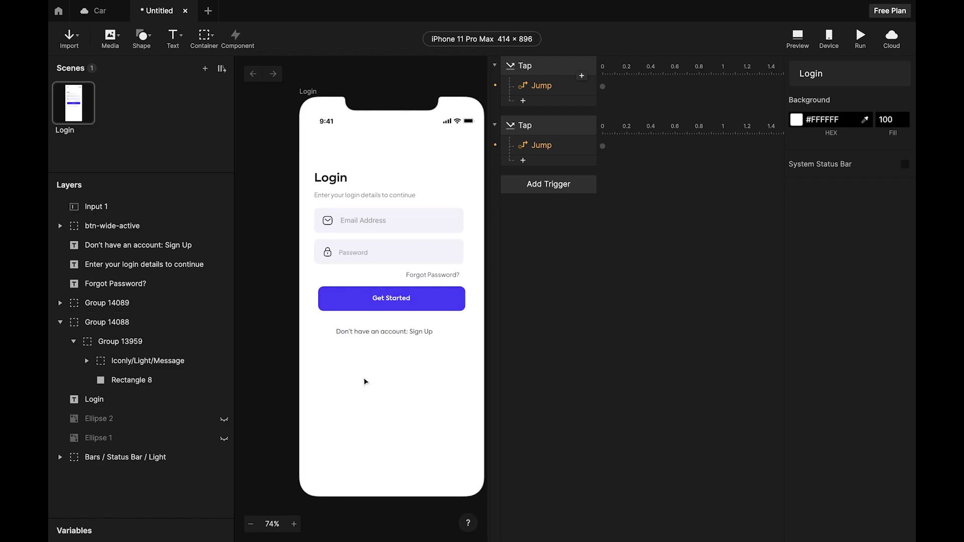
double_click(99, 208)
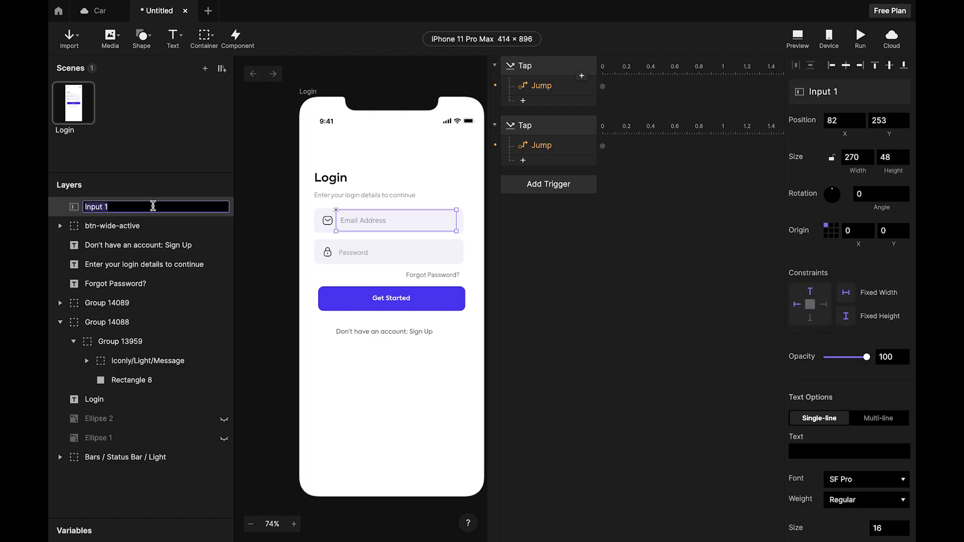
type("Em")
left_click(170, 508)
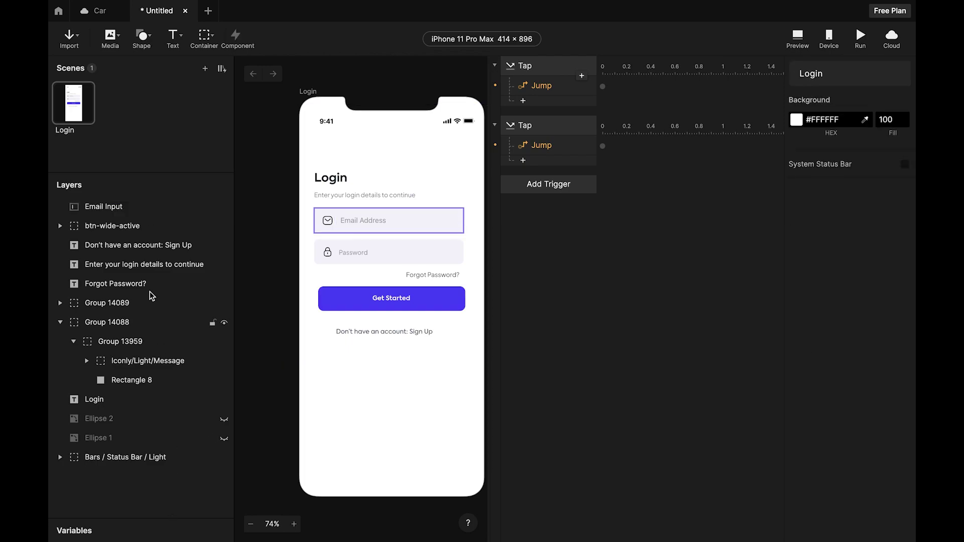
left_click(121, 210)
double_click(121, 209)
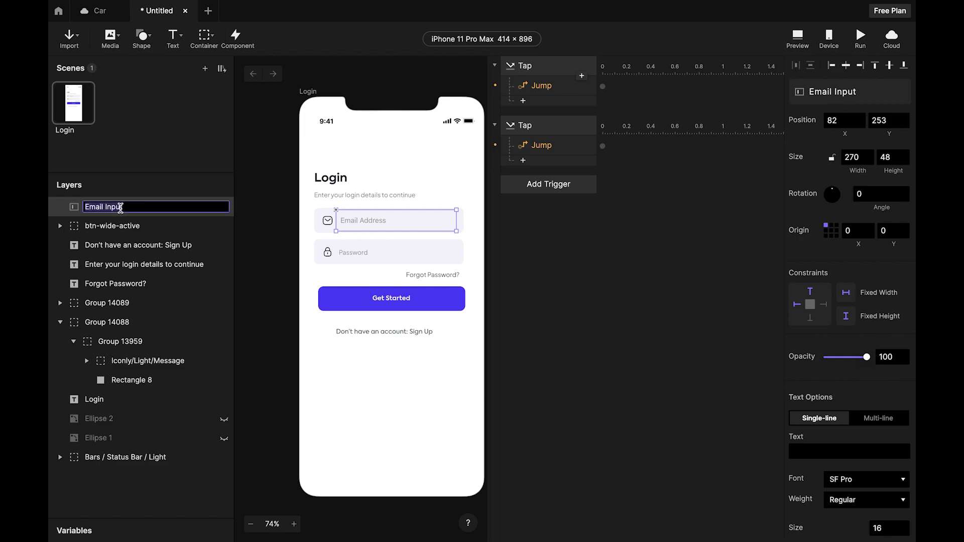
left_click(140, 207)
left_click(373, 397)
left_click(372, 257)
left_click(383, 274)
left_click(395, 227)
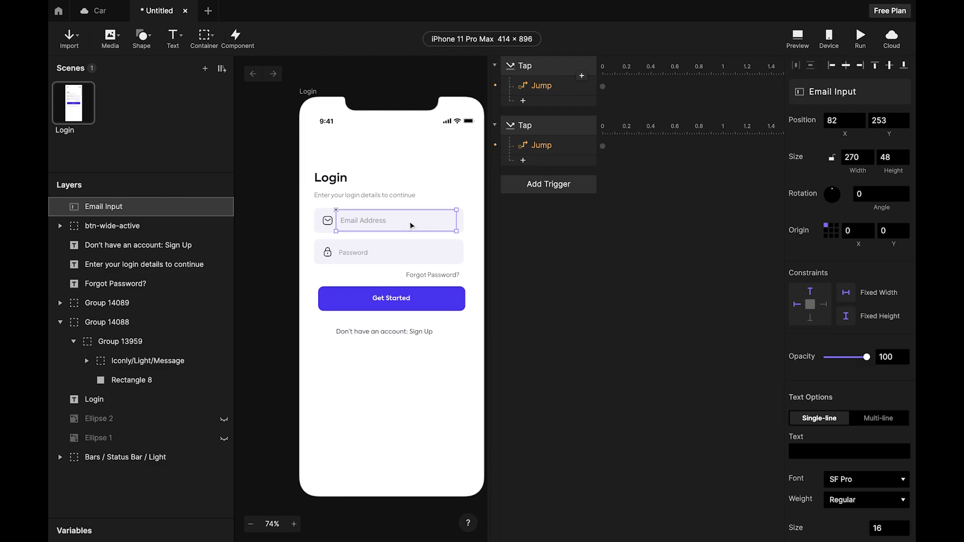
Duplicate the email input onto the password field as Email Input 2.
left_click_drag(410, 236, 410, 267)
left_click(469, 271)
left_click(321, 253)
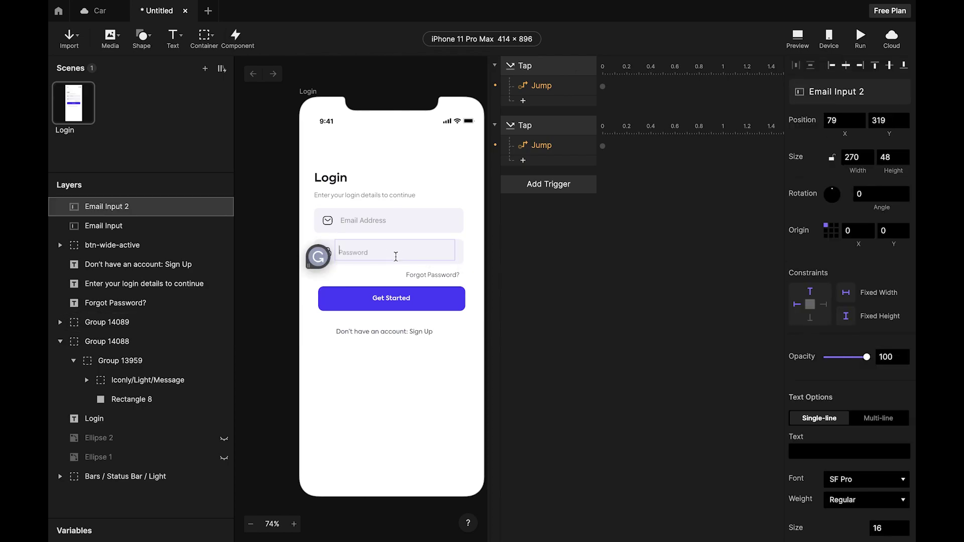
left_click(536, 261)
left_click(450, 253)
left_click_drag(450, 254, 450, 259)
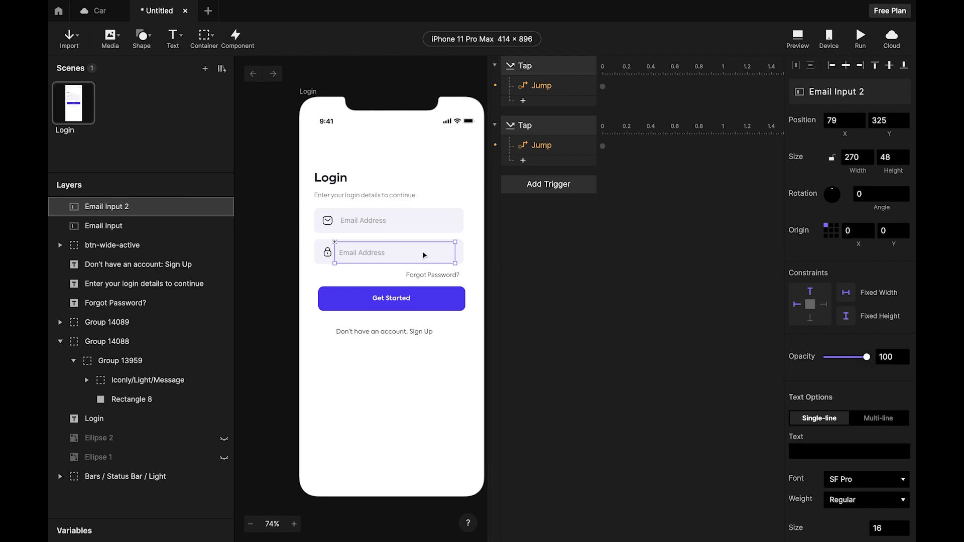
key("shift+Right")
key("shift+Right")
key("shift+Right")
key("shift+Right")
key("shift+Right")
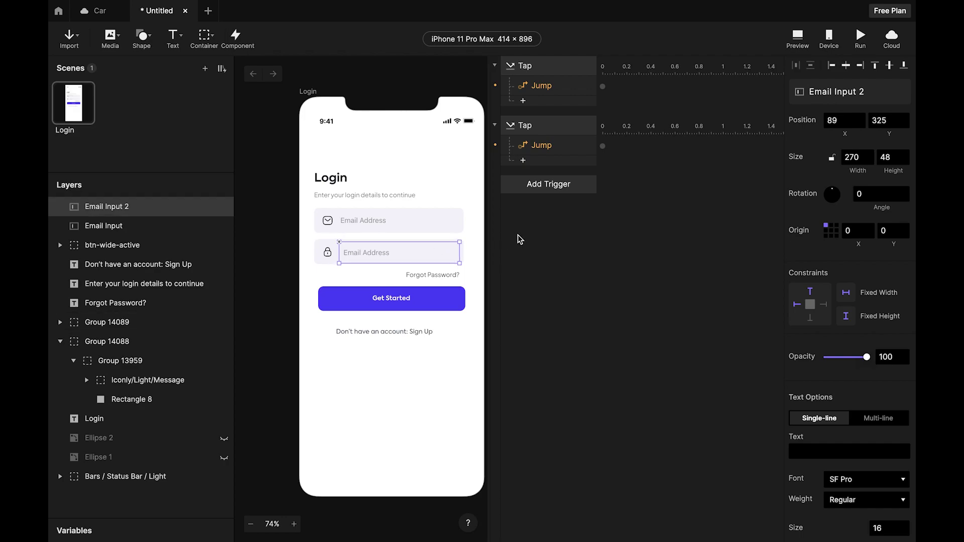
Delete the static Password text and position the copy over the password field.
left_click(344, 256)
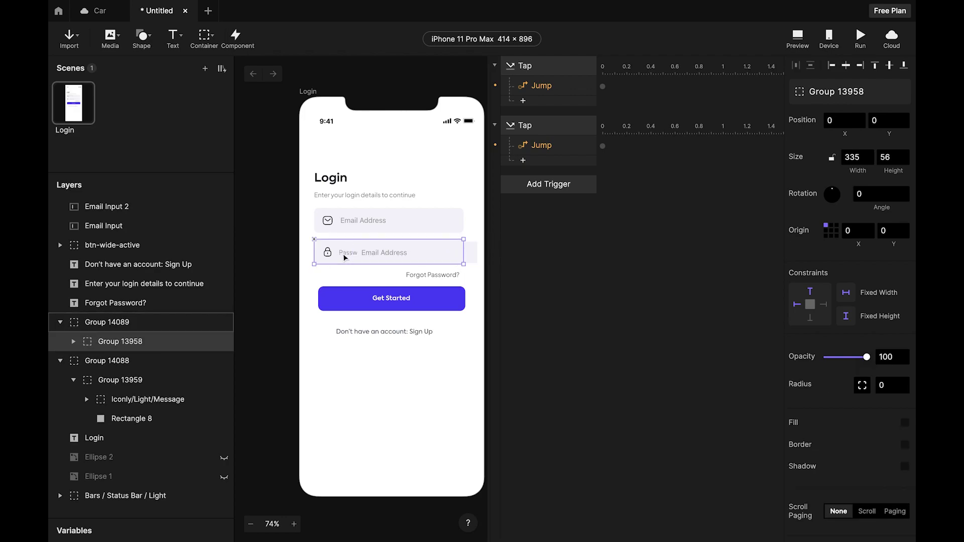
double_click(345, 256)
key("Delete")
left_click(395, 253)
left_click(567, 258)
left_click(467, 256)
left_click_drag(432, 255, 411, 255)
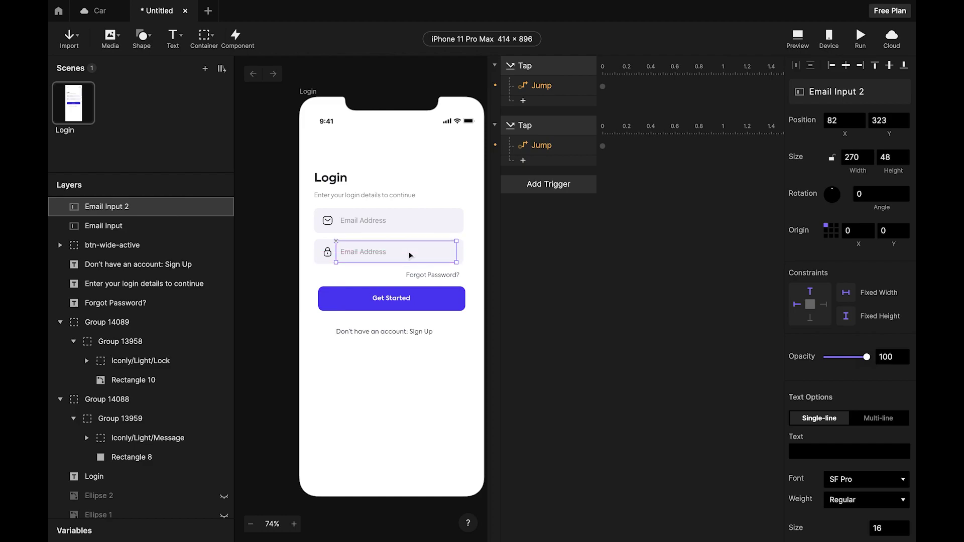
left_click(576, 282)
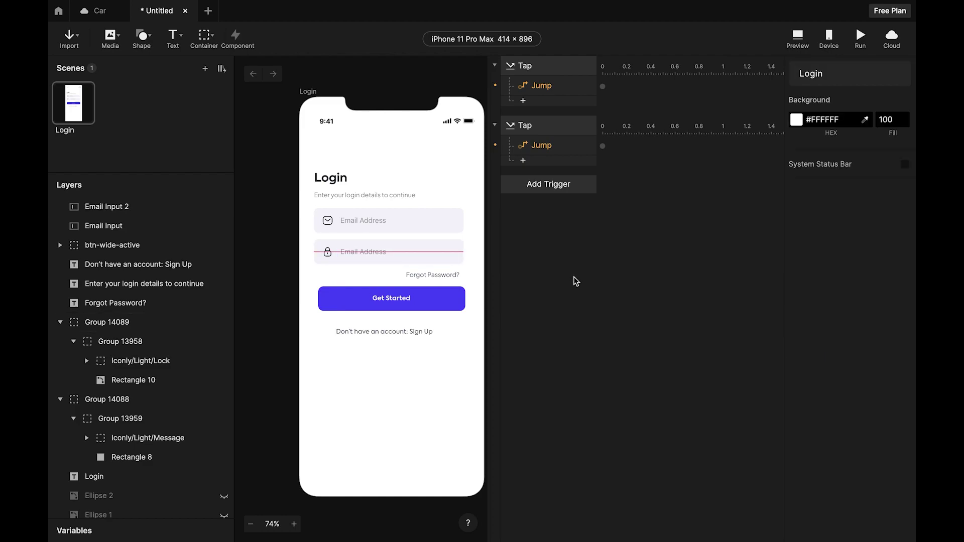
left_click(347, 255)
Change the copy's PlaceHolder text from 'Email Address' to 'Password'.
scroll(836, 332, "down", 10)
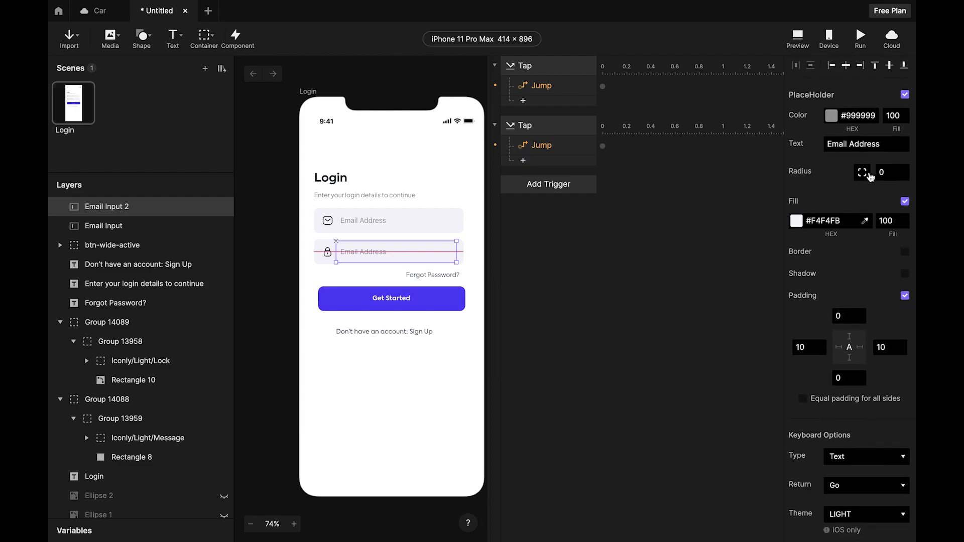
left_click_drag(885, 145, 802, 146)
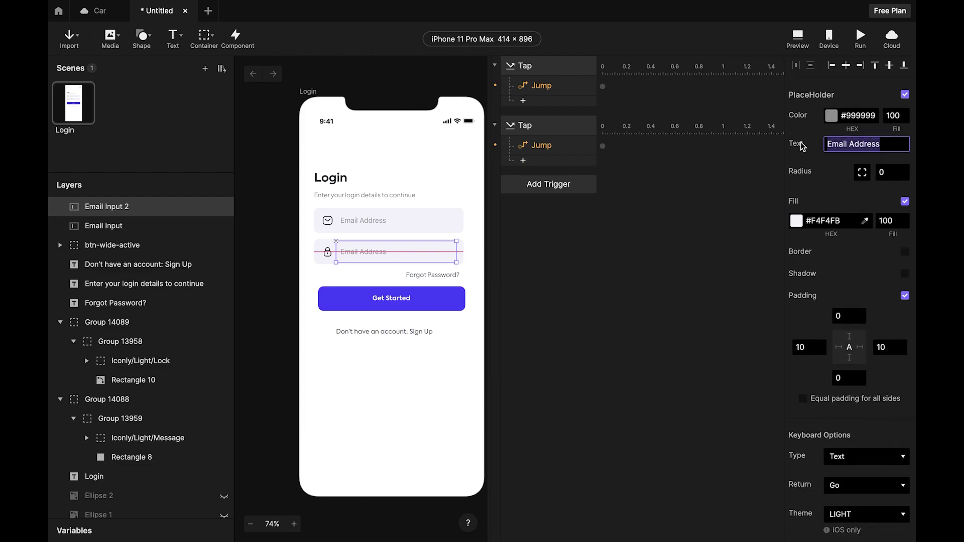
type("Pass")
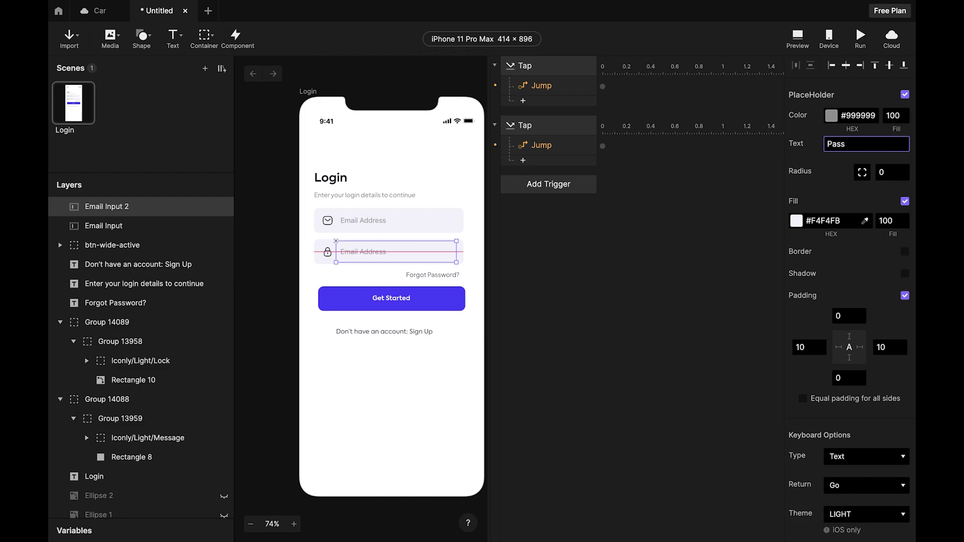
key("Return")
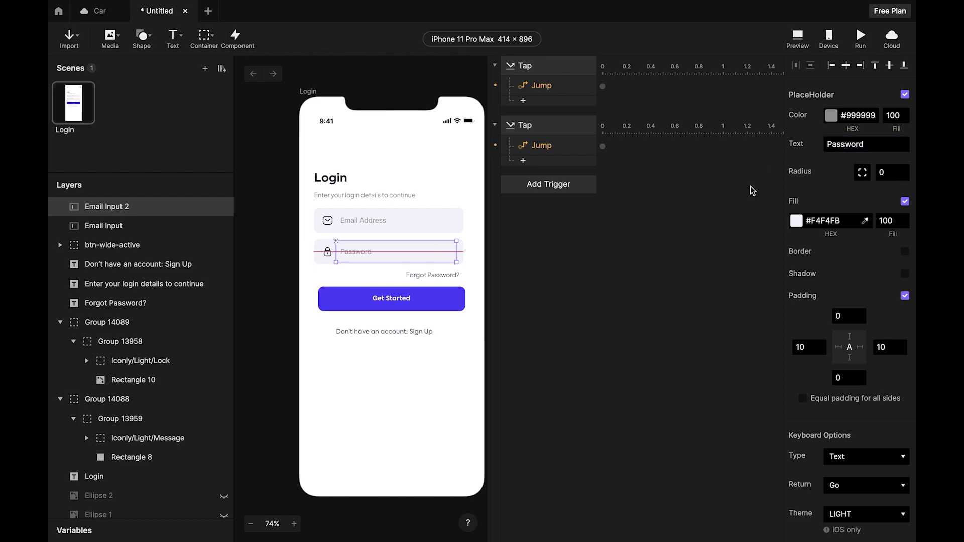
left_click(572, 287)
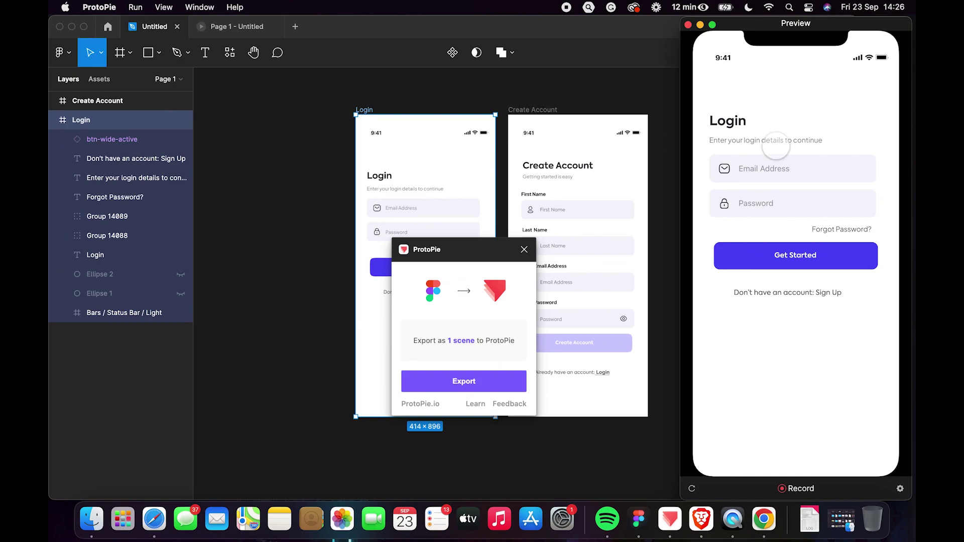
In Preview, type test characters into the Password field and see them shown unmasked.
left_click(776, 166)
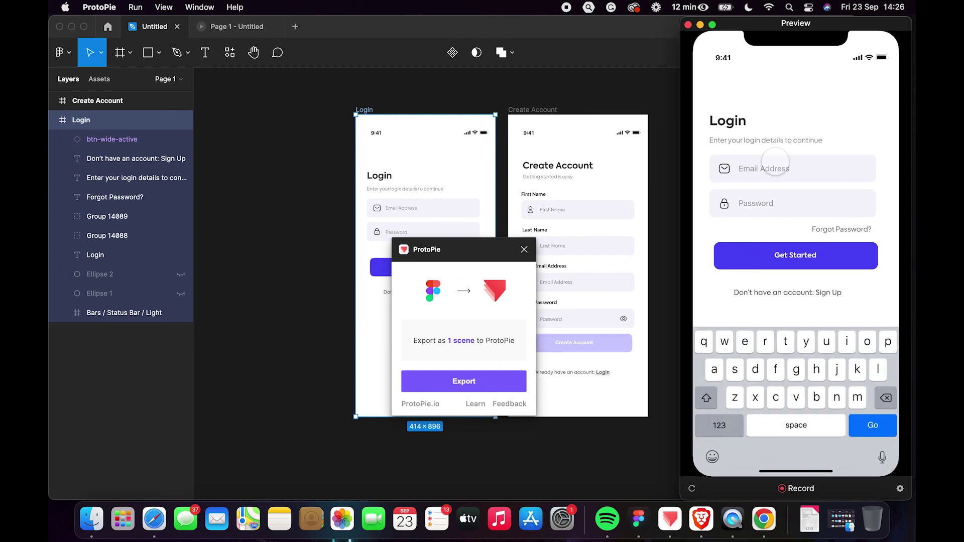
left_click(771, 201)
type("shhhshshsh")
left_click(807, 169)
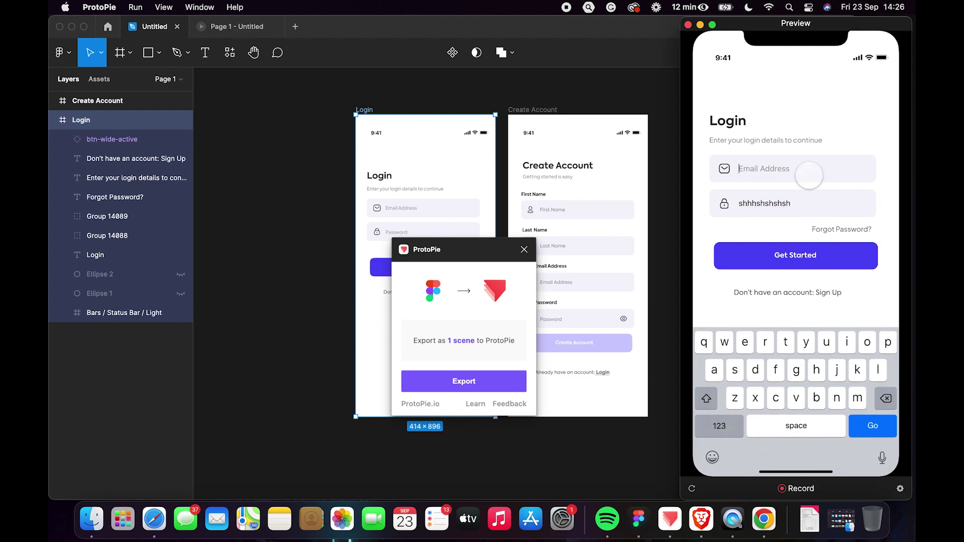
left_click(782, 199)
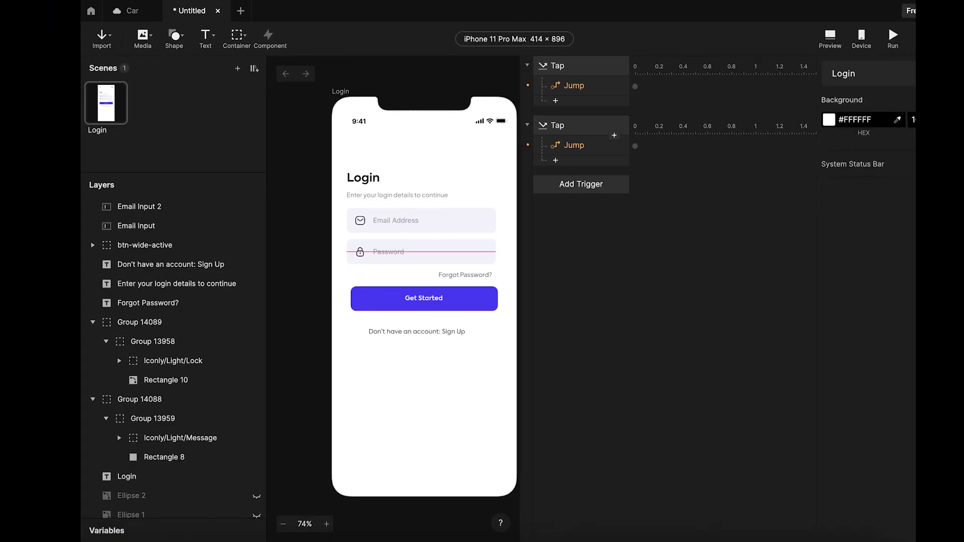
Set the password input's keyboard Type to Text Password and test the masked entry.
left_click(387, 252)
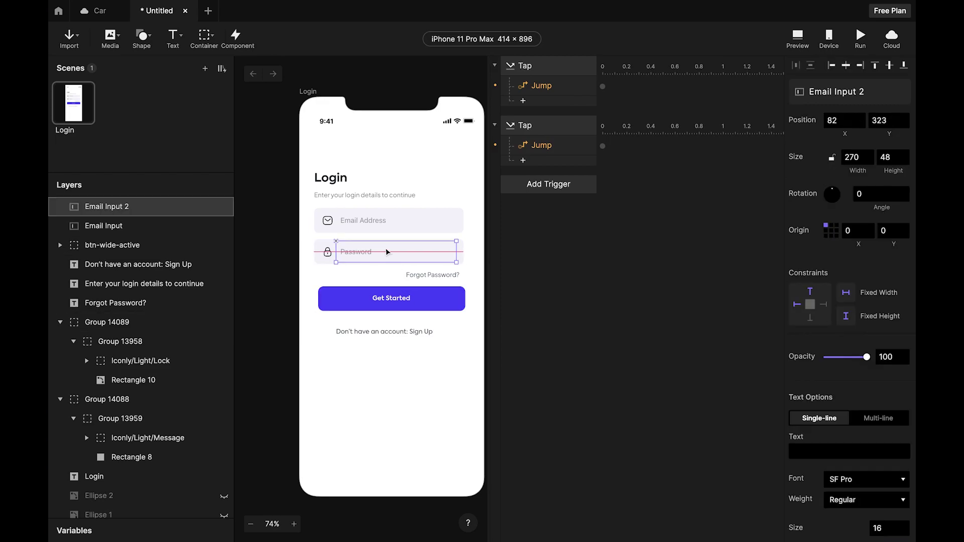
scroll(843, 316, "down", 3)
scroll(843, 315, "down", 10)
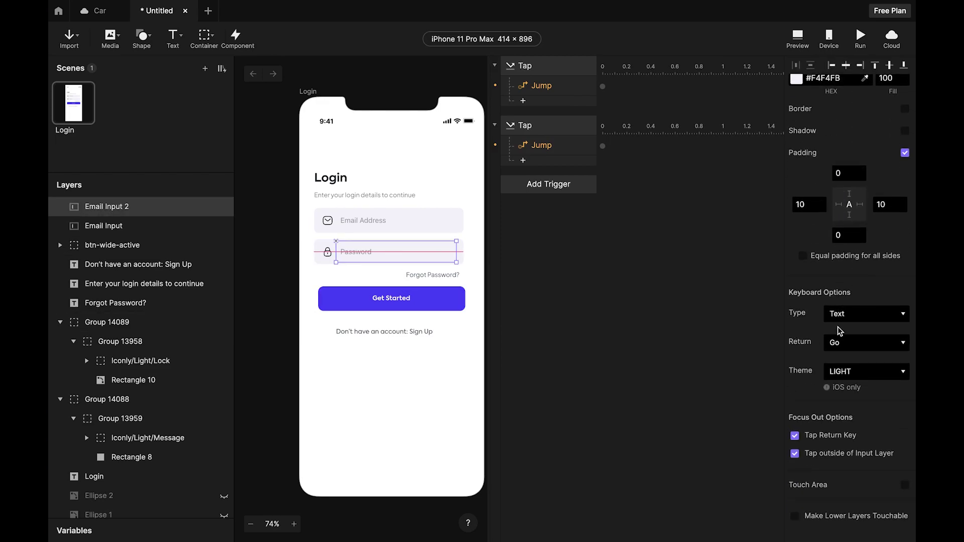
left_click(861, 314)
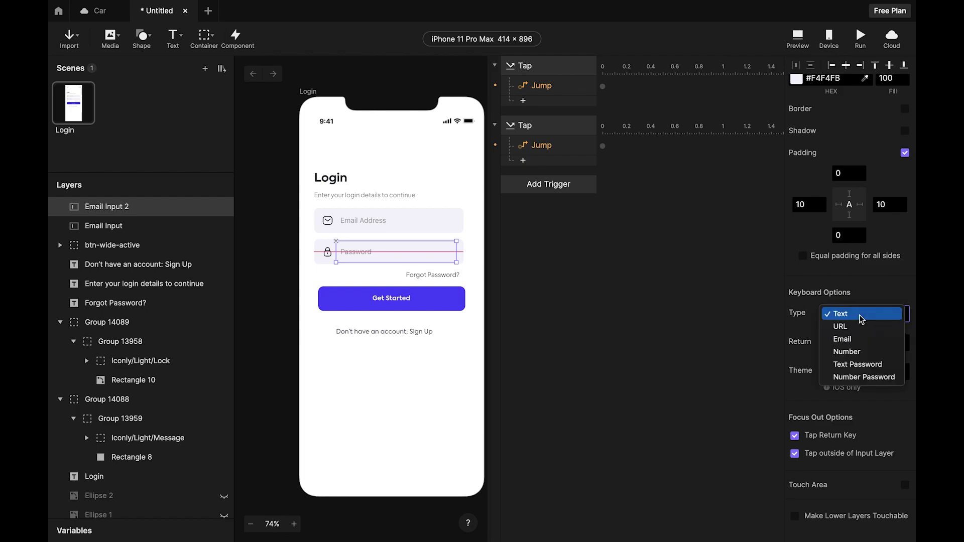
left_click(863, 366)
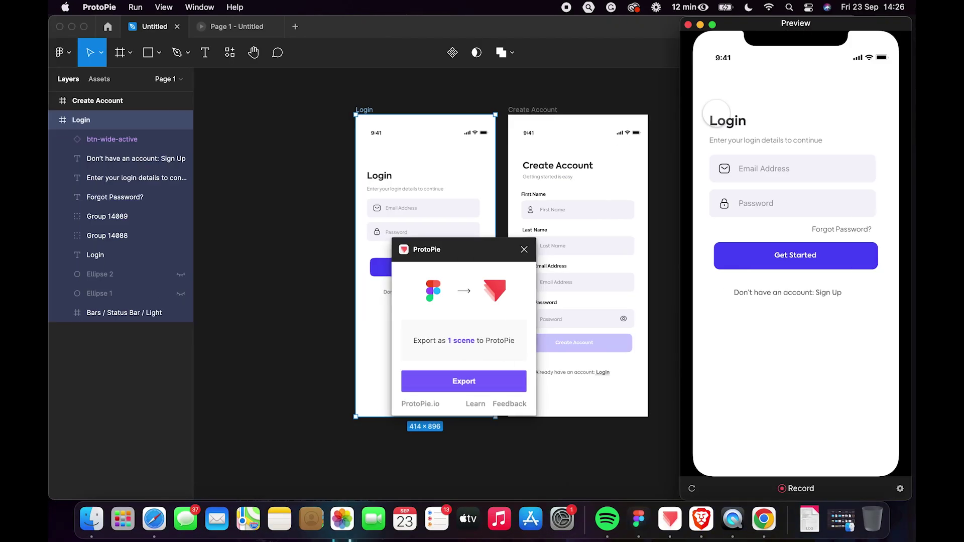
left_click(756, 203)
type("••••••••••••")
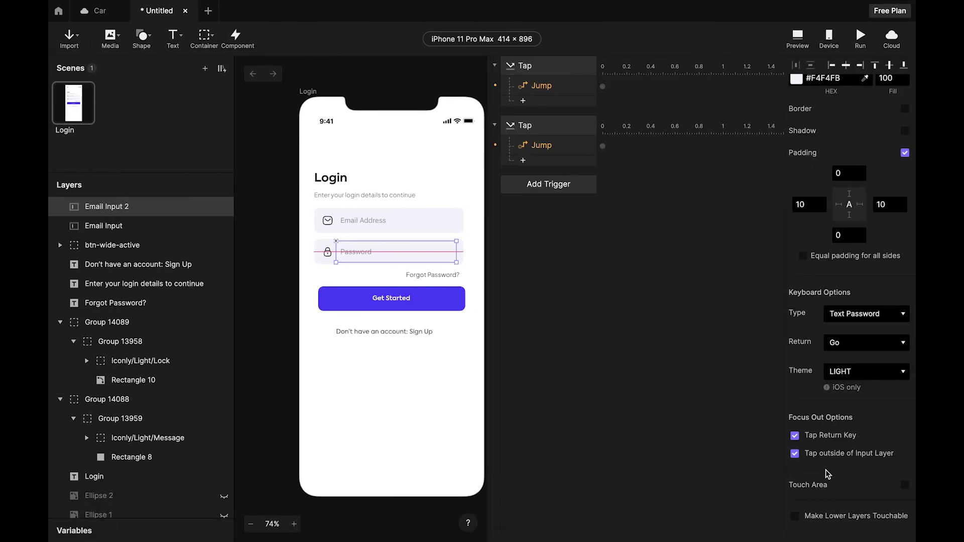
Switch the keyboard Type to Number Password and check the keypad in Preview.
scroll(872, 389, "up", 1)
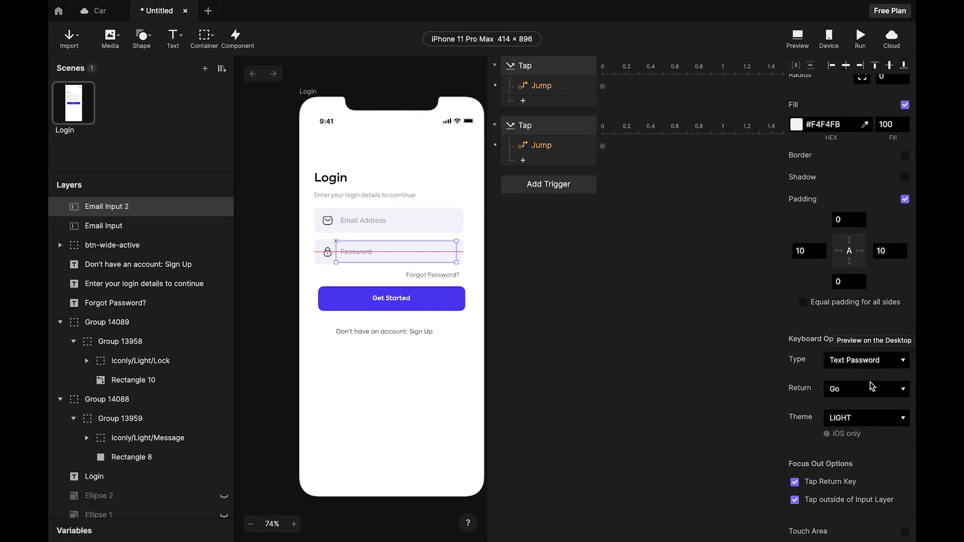
left_click(866, 360)
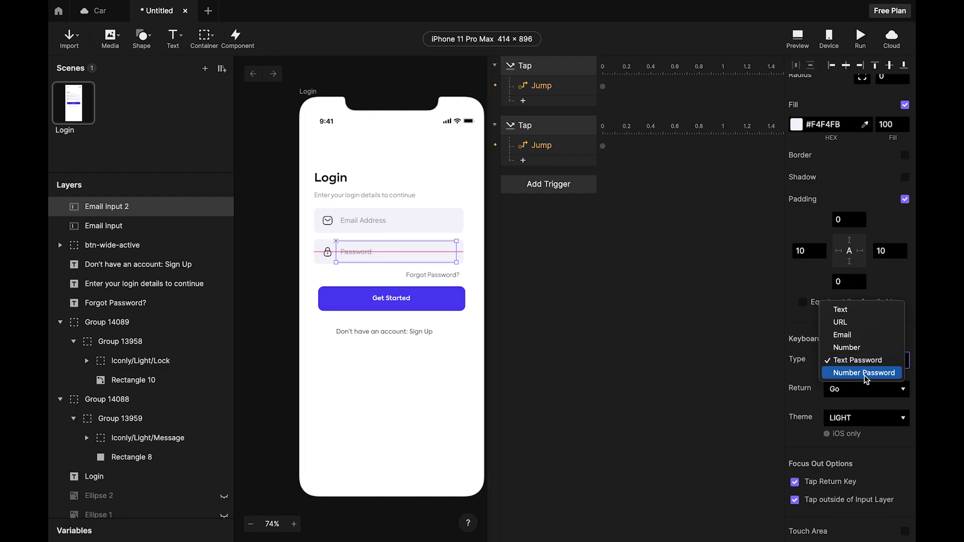
left_click(865, 374)
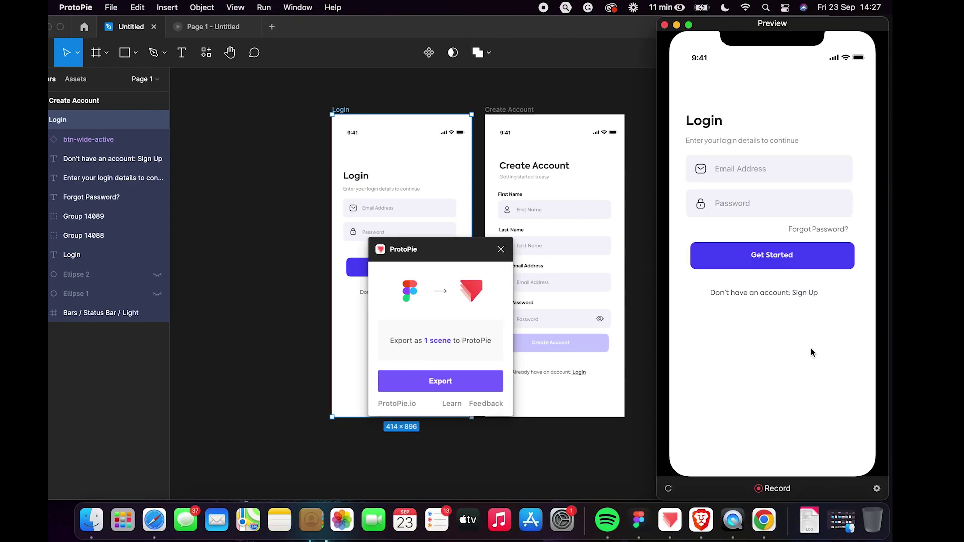
left_click(783, 202)
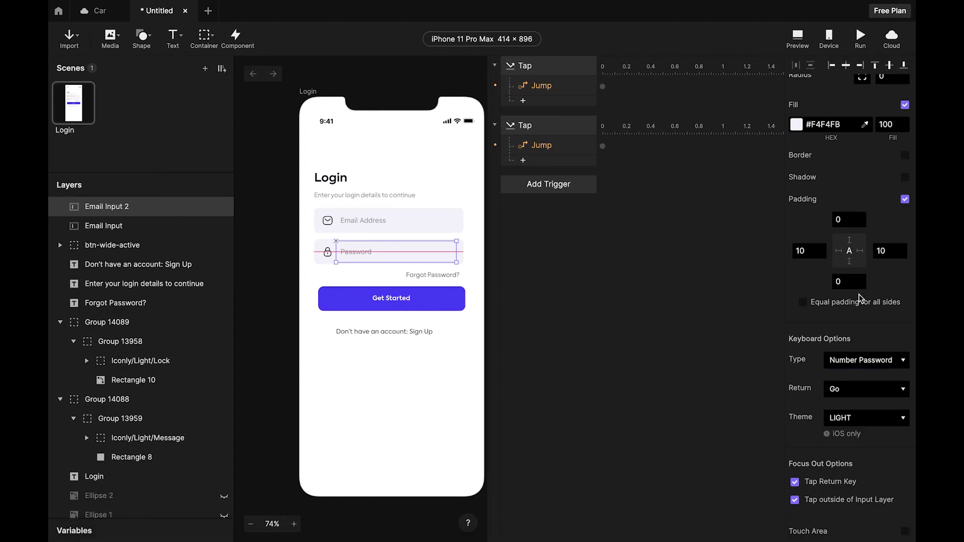
scroll(859, 298, "down", 1)
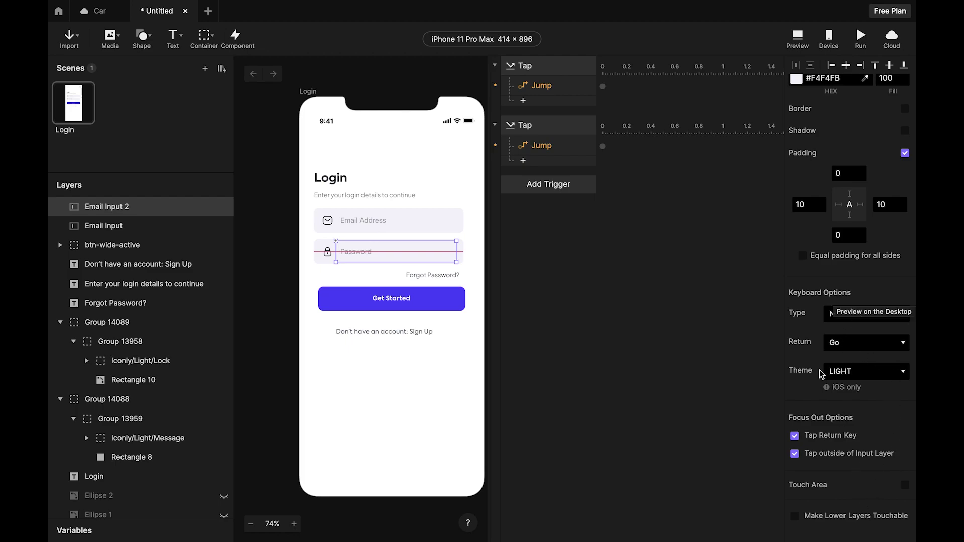
Revert the keyboard Type to Text Password and test the field again.
left_click(849, 316)
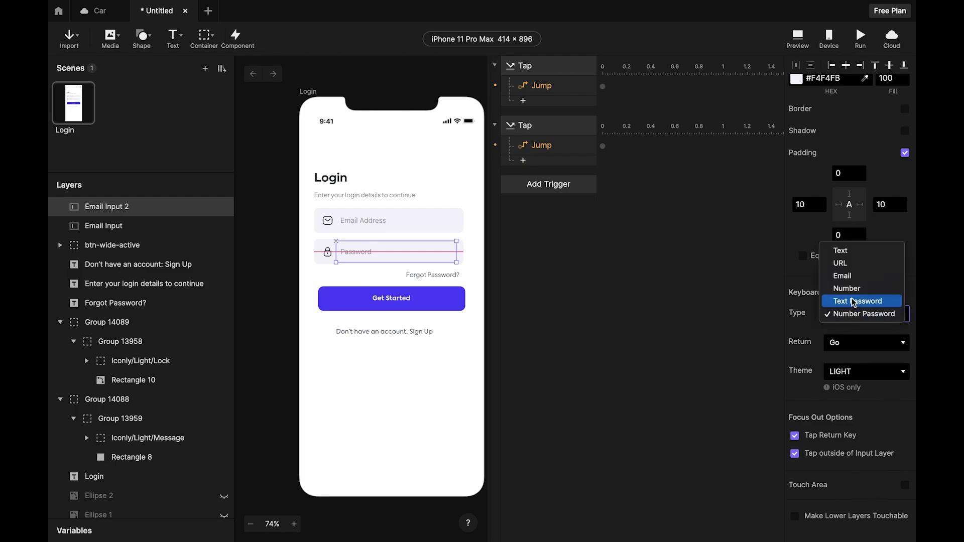
left_click(854, 301)
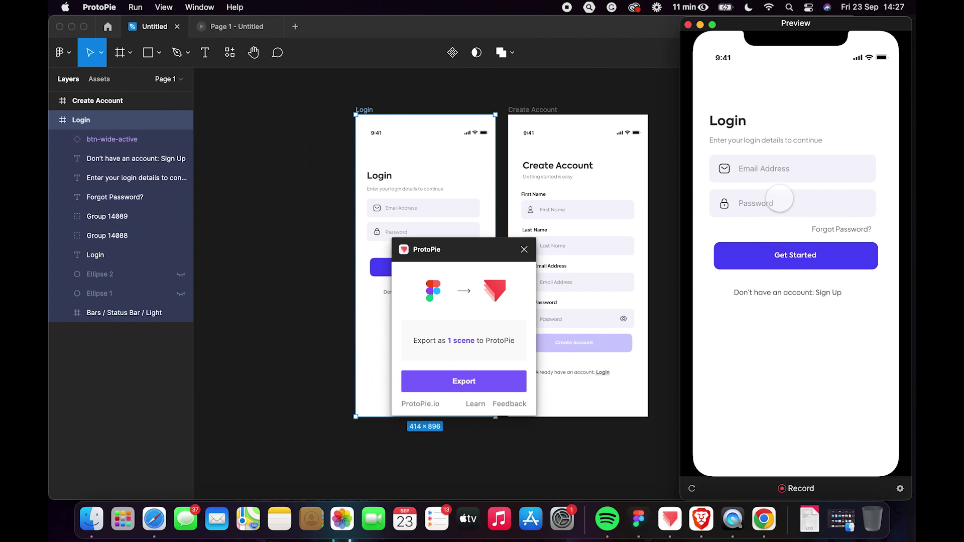
left_click(779, 200)
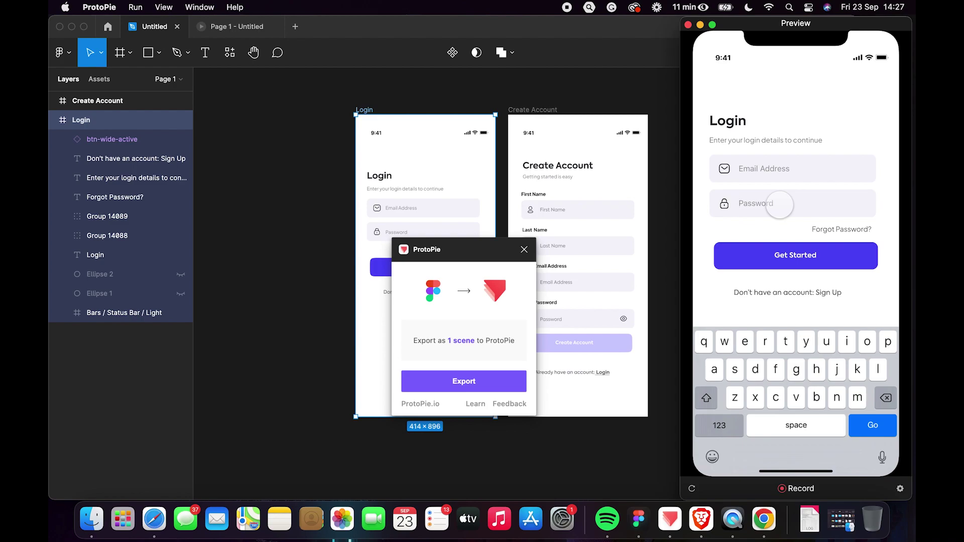
left_click(780, 203)
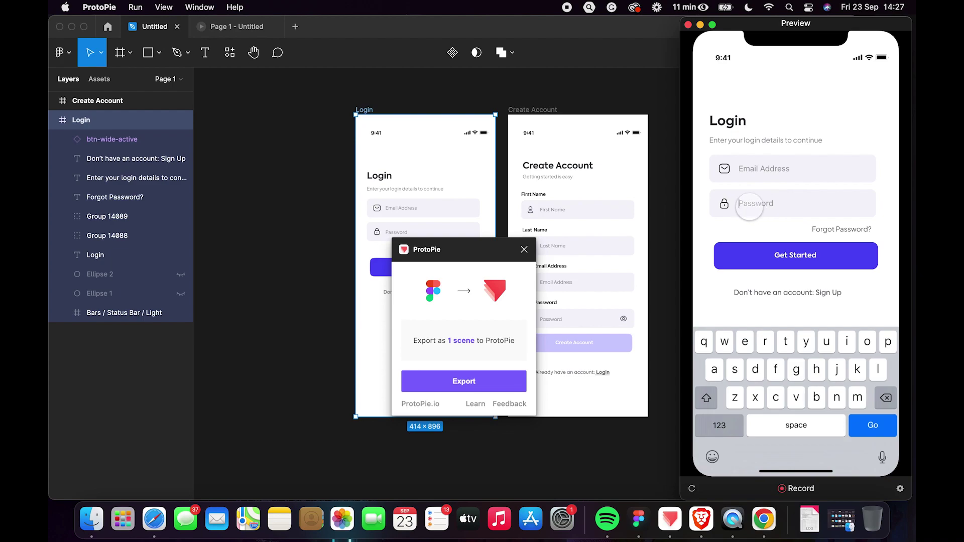
Close the ProtoPie export dialog and select the Create Account frame in Figma.
left_click(525, 251)
scroll(566, 163, "up", 2)
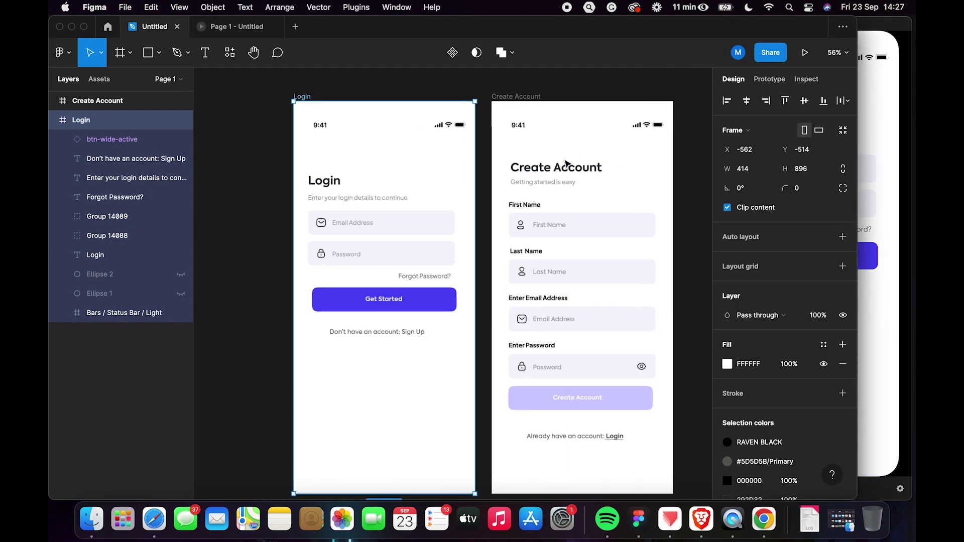
scroll(565, 163, "up", 2)
scroll(551, 165, "down", 3)
scroll(536, 149, "right", 2)
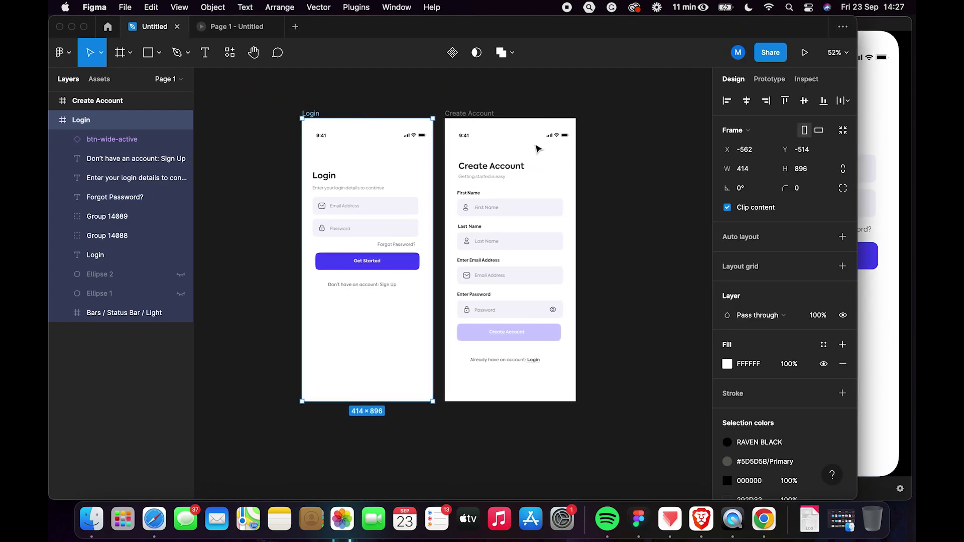
left_click(492, 114)
left_click(542, 99)
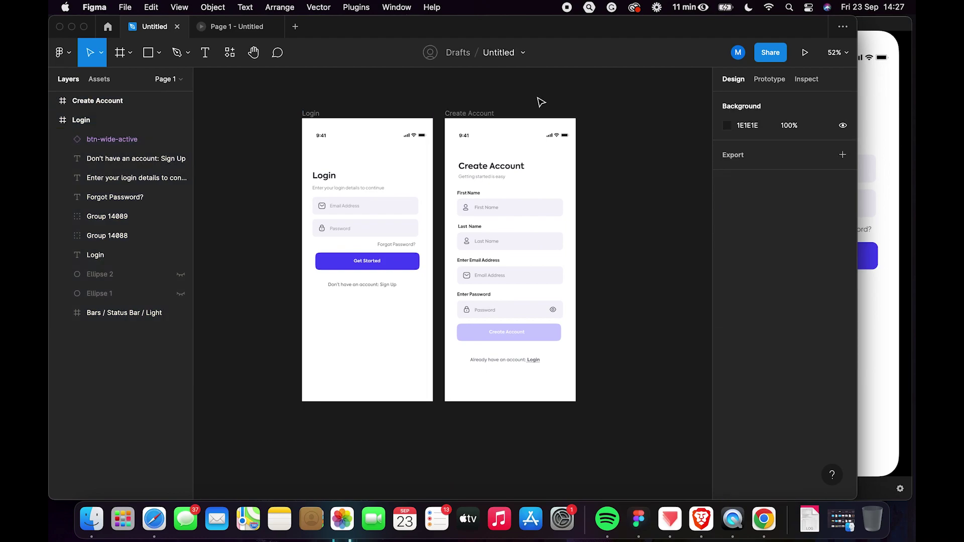
left_click(496, 112)
Export the selected frame to ProtoPie with the ProtoPie plugin.
left_click(357, 8)
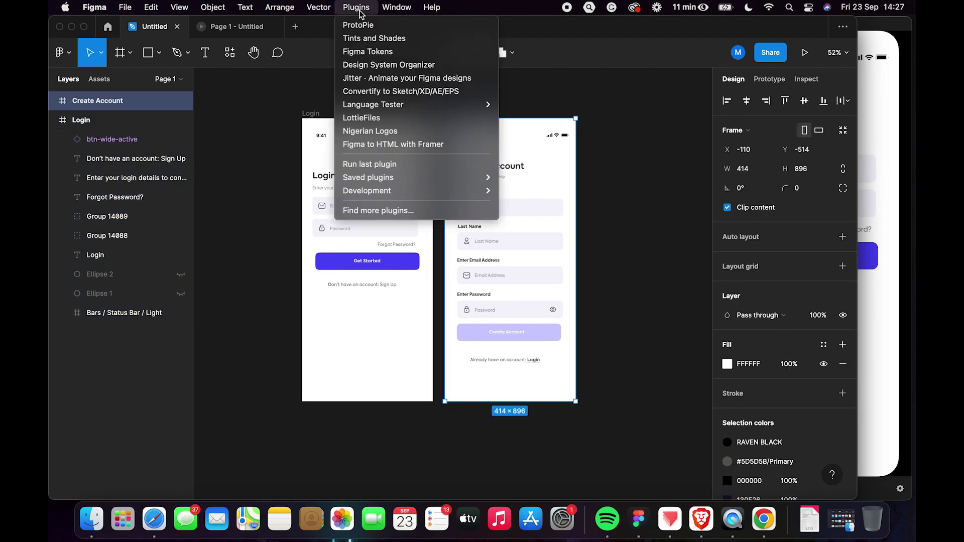
left_click(365, 25)
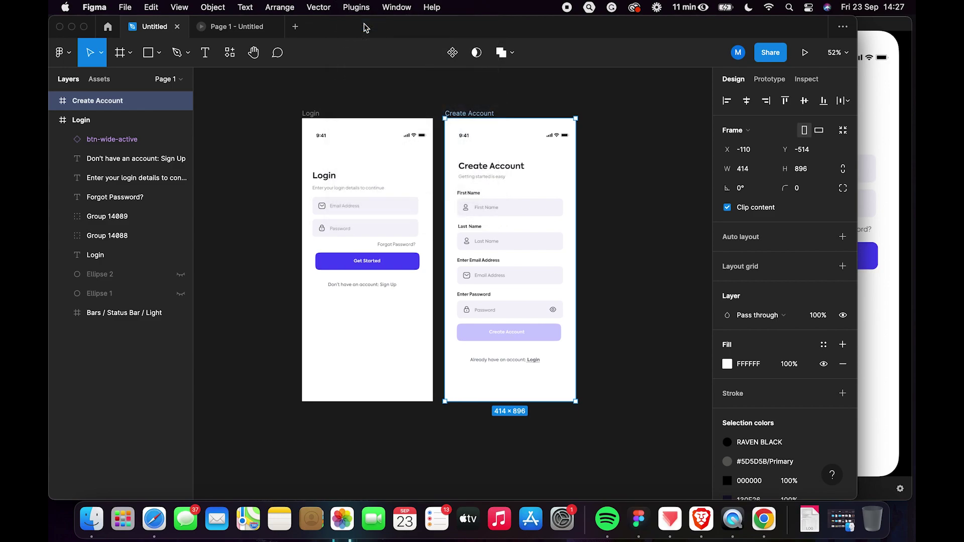
left_click(453, 387)
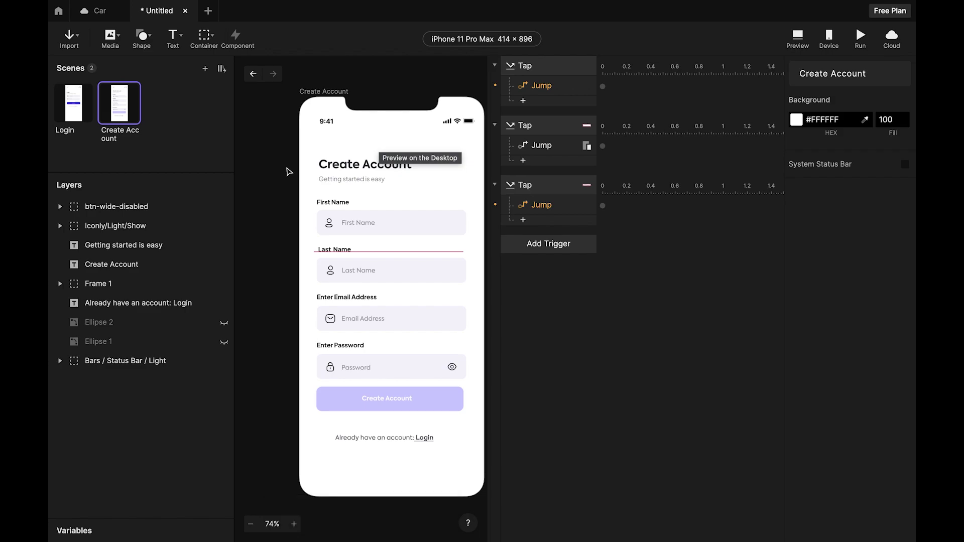
Delete all the Tap triggers from the Create Account scene.
left_click(536, 68)
key("Delete")
left_click(536, 68)
key("Delete")
left_click(536, 68)
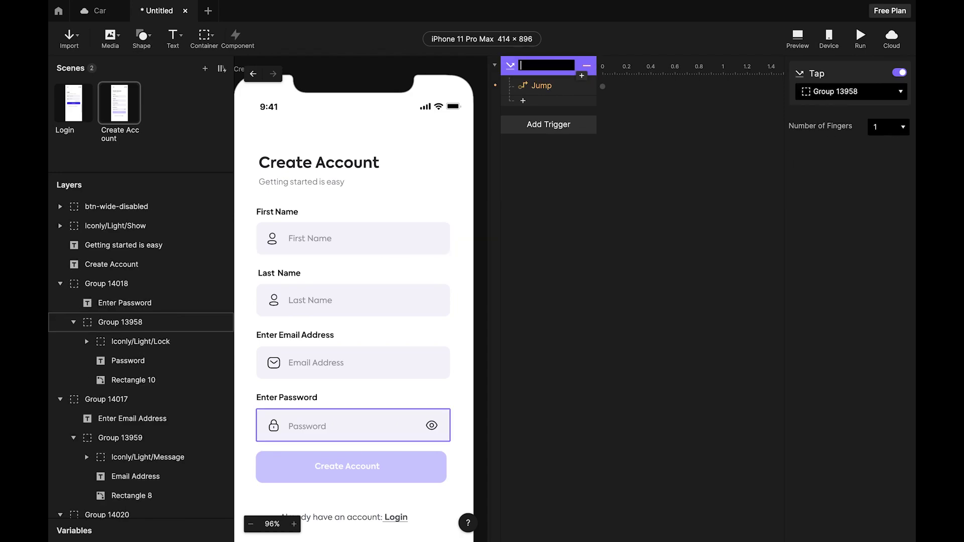
left_click(633, 190)
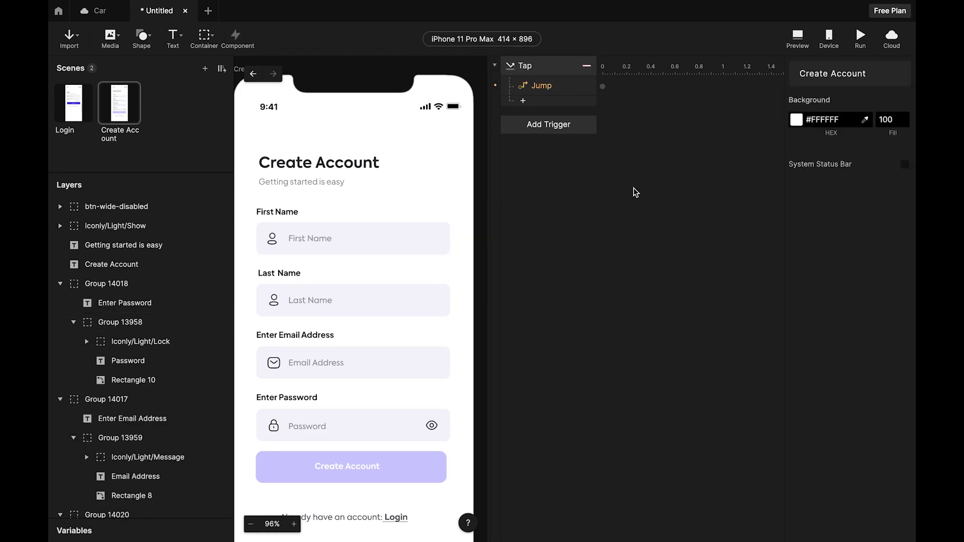
left_click(562, 66)
key("Delete")
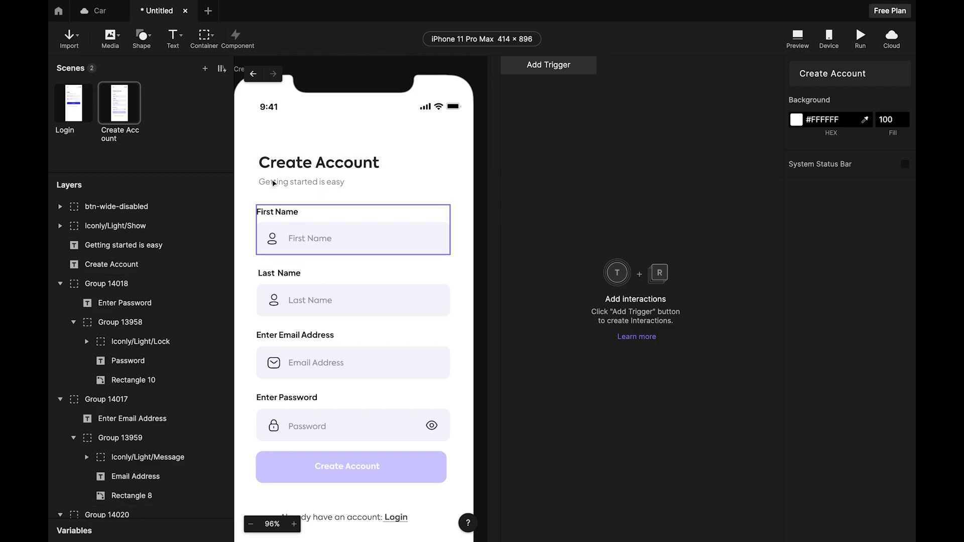
Draw a text input inside the First Name field.
left_click(176, 38)
left_click(190, 81)
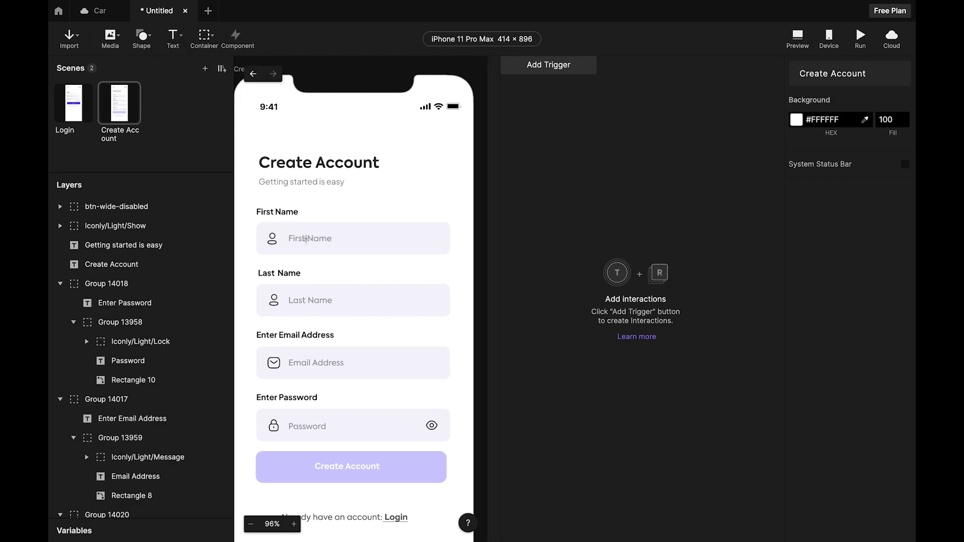
left_click_drag(291, 226, 448, 255)
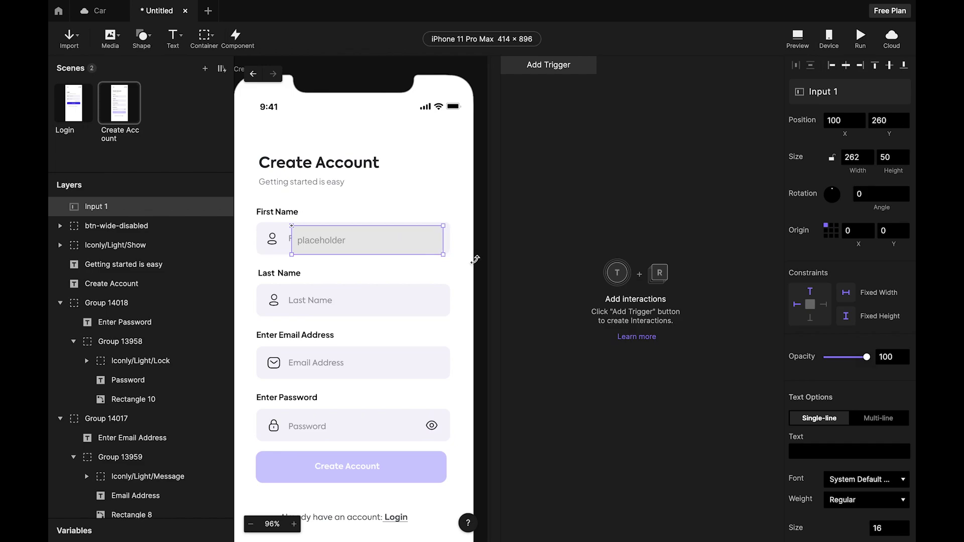
left_click(476, 258)
Look up the First Name background rectangle's #F4F4FB fill colour.
left_click(270, 232)
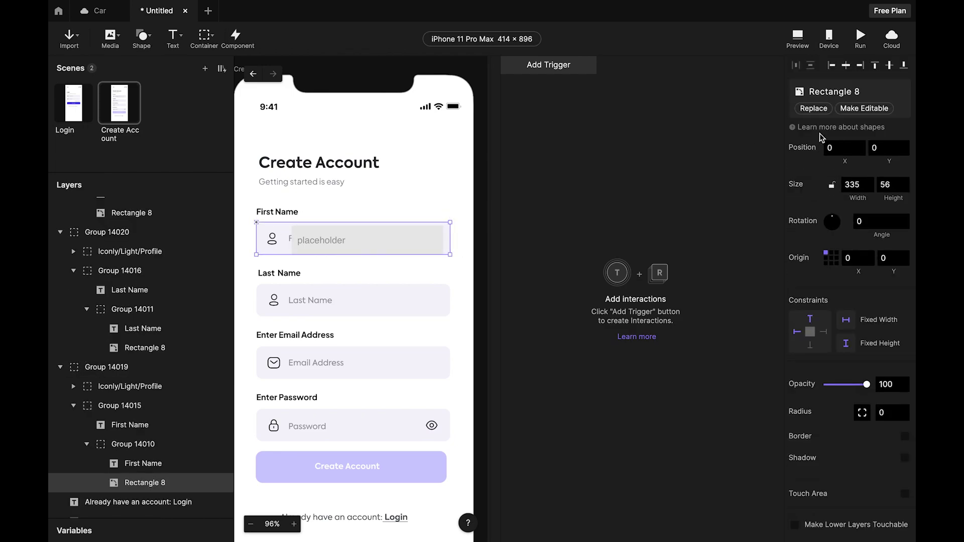
left_click(861, 109)
scroll(852, 356, "down", 2)
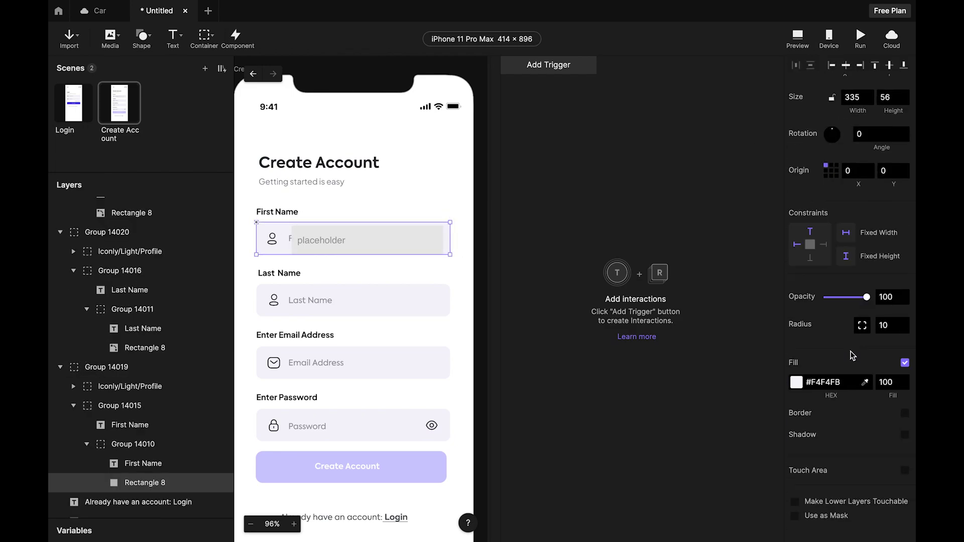
left_click(842, 381)
type("X")
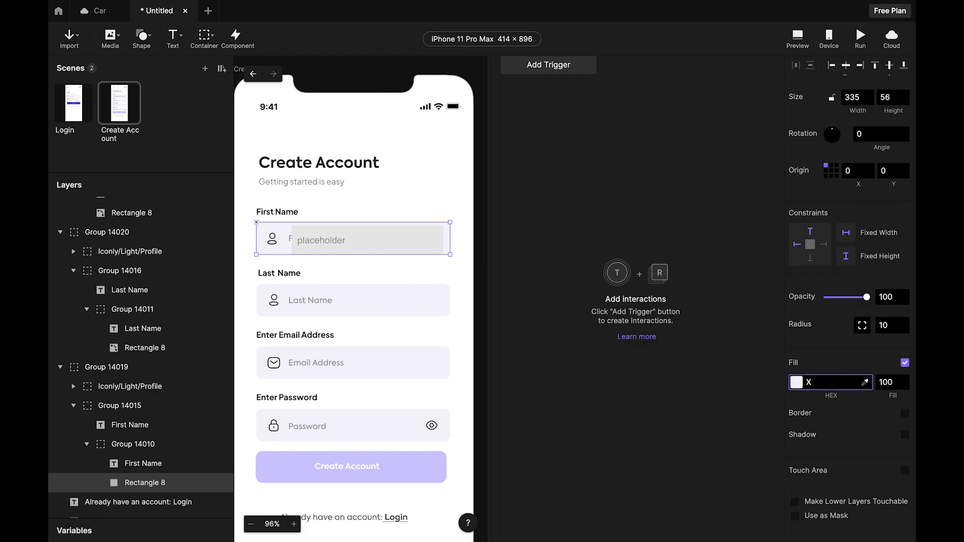
key("ctrl+z")
key("ctrl+c")
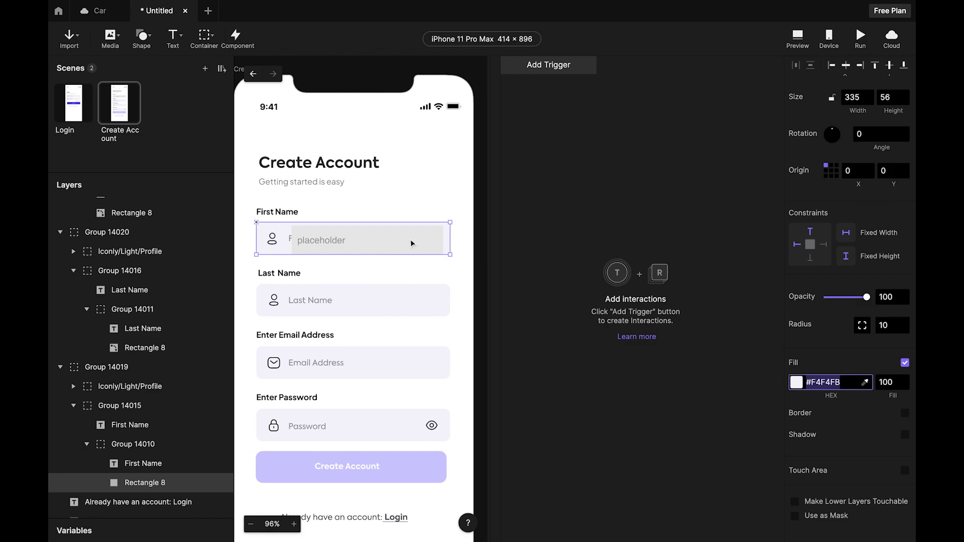
Set the new input's fill to #F4F4FB.
left_click(412, 243)
scroll(873, 379, "down", 6)
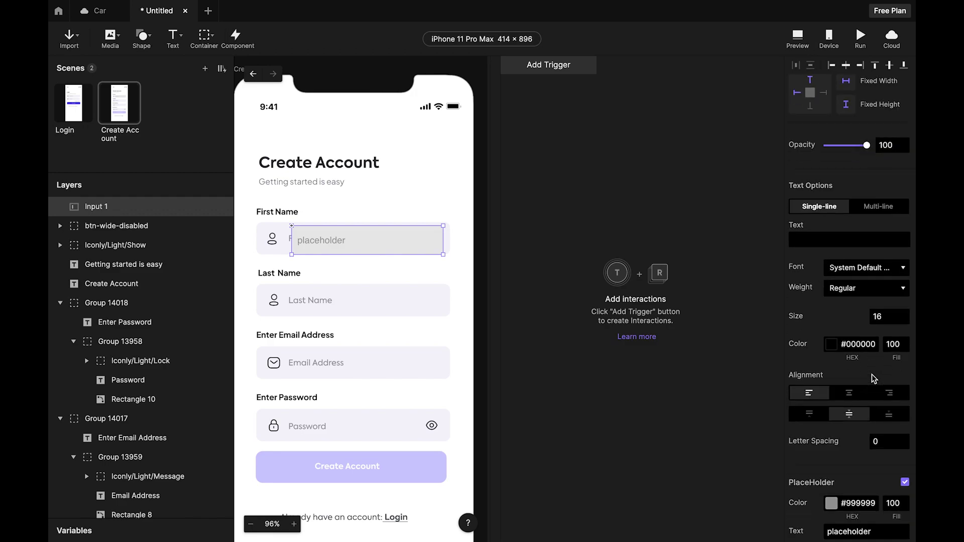
scroll(874, 379, "down", 5)
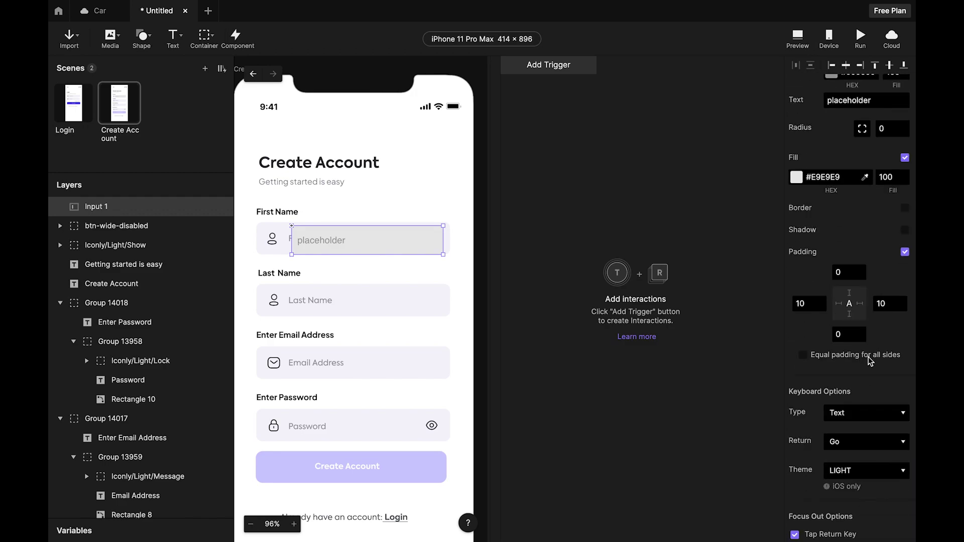
left_click_drag(841, 179, 790, 182)
key("ctrl+v")
key("Return")
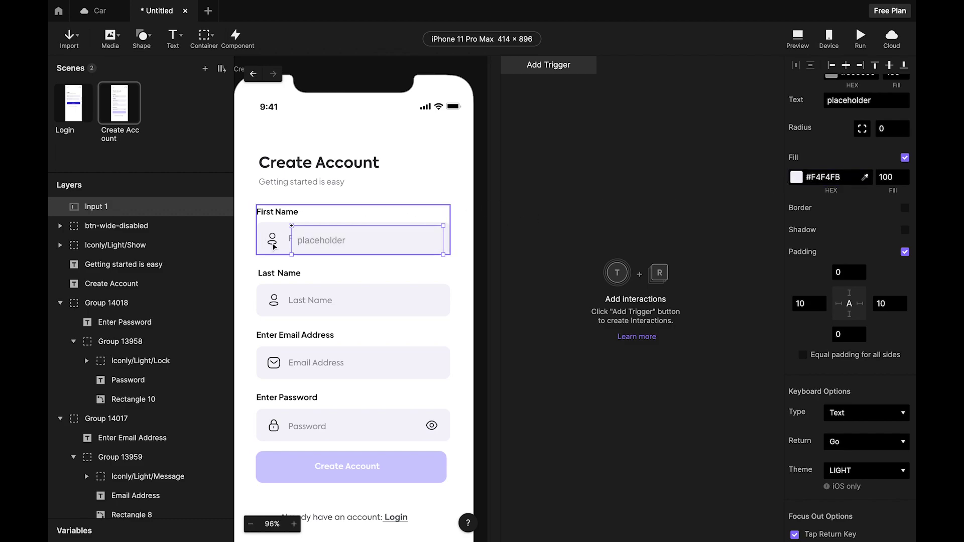
scroll(278, 248, "up", 5)
Delete the static First Name label text inside the field group.
left_click(303, 231)
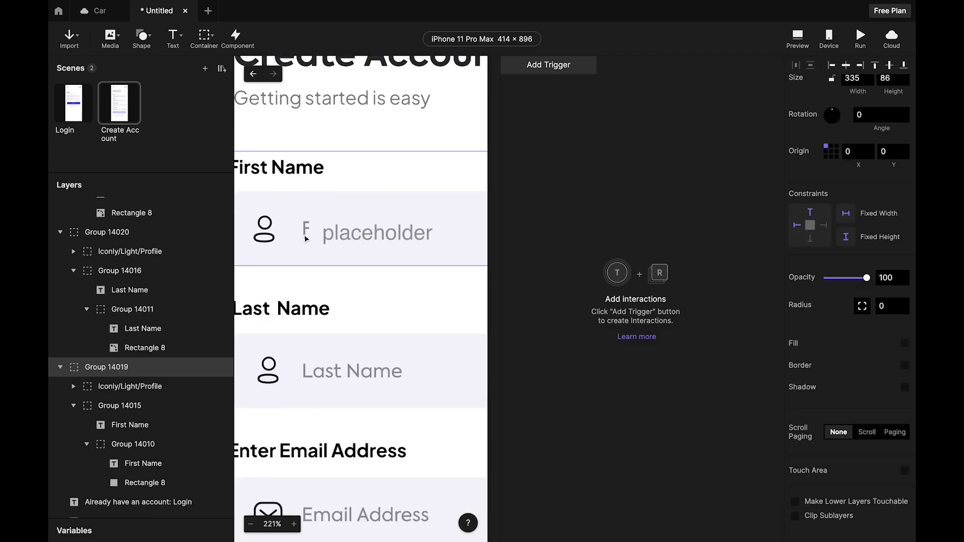
double_click(305, 234)
double_click(304, 234)
double_click(304, 234)
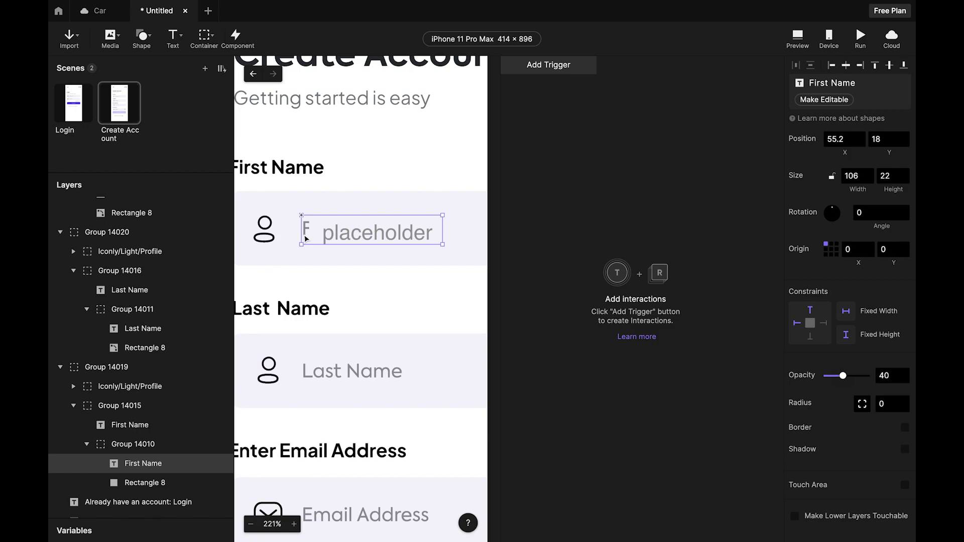
key("Delete")
scroll(339, 246, "down", 6)
scroll(360, 245, "up", 5)
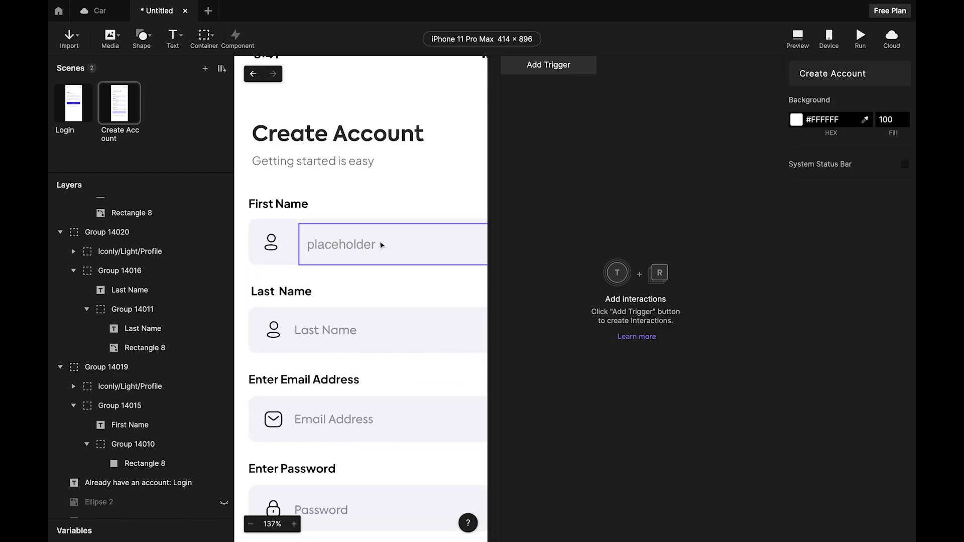
Set the input's placeholder text to First Name and nudge it into place.
left_click(383, 244)
scroll(878, 351, "down", 8)
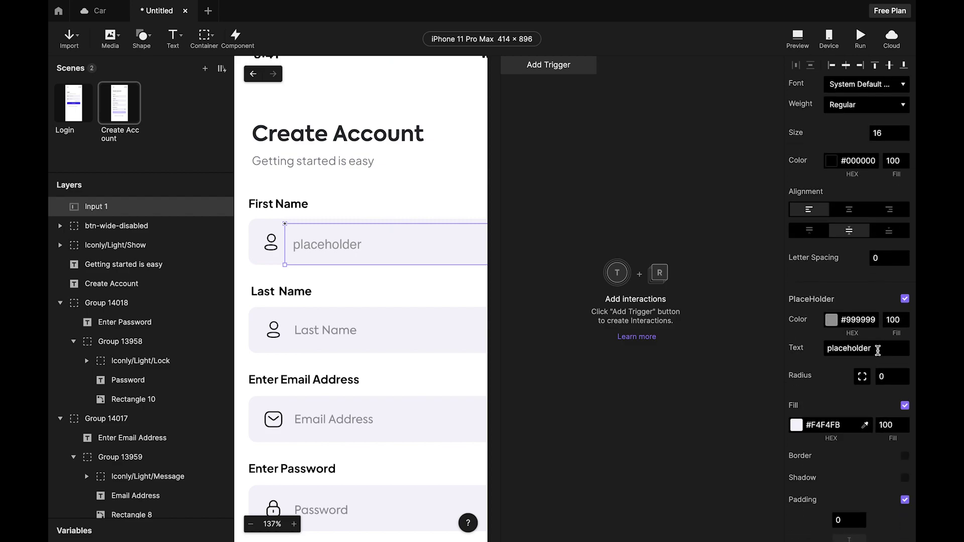
left_click_drag(877, 345, 821, 348)
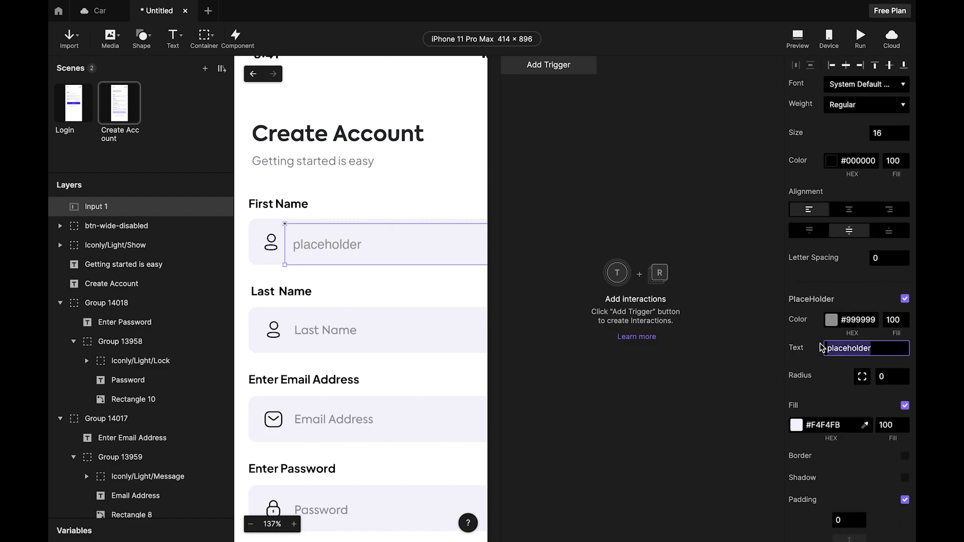
key("BackSpace")
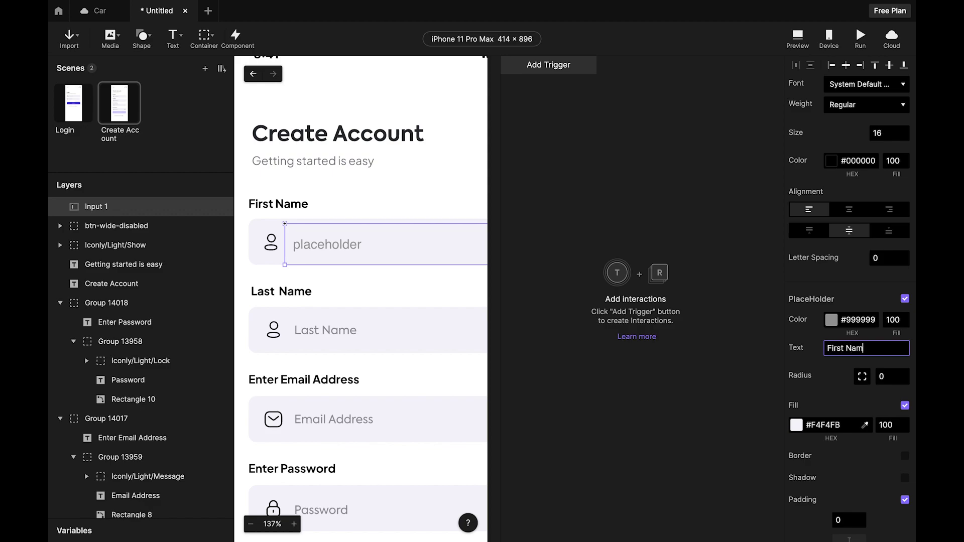
type("First Name")
left_click(710, 308)
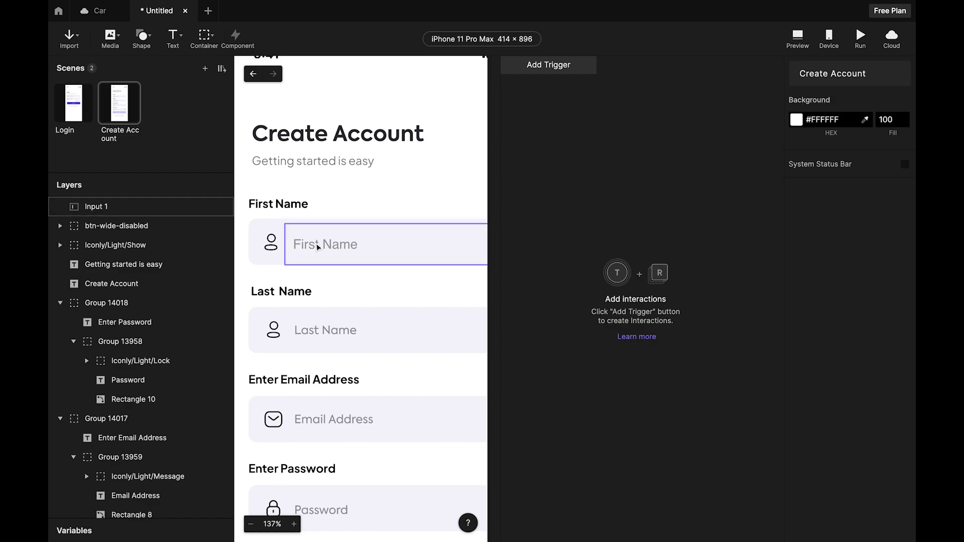
left_click(316, 245)
left_click_drag(317, 247, 317, 245)
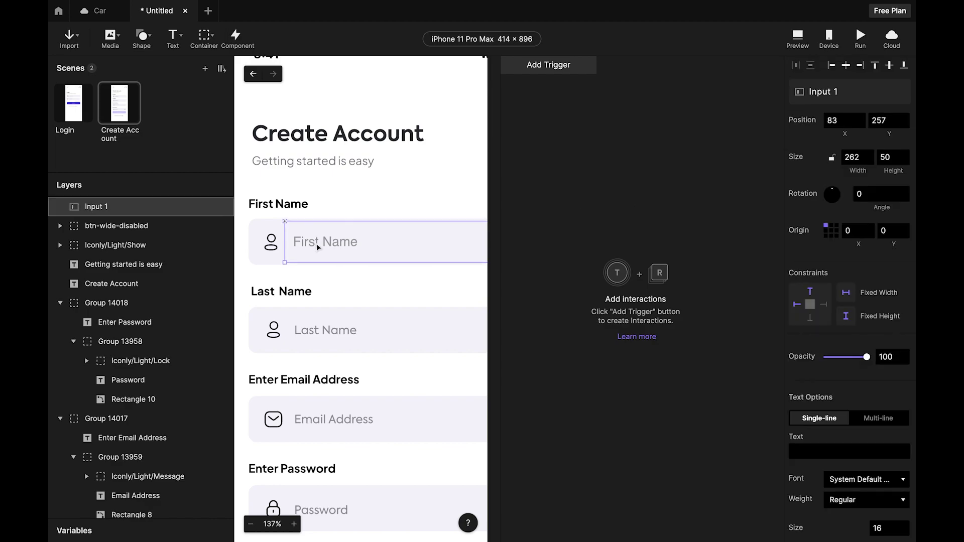
Rename the input layer to First Name.
double_click(109, 206)
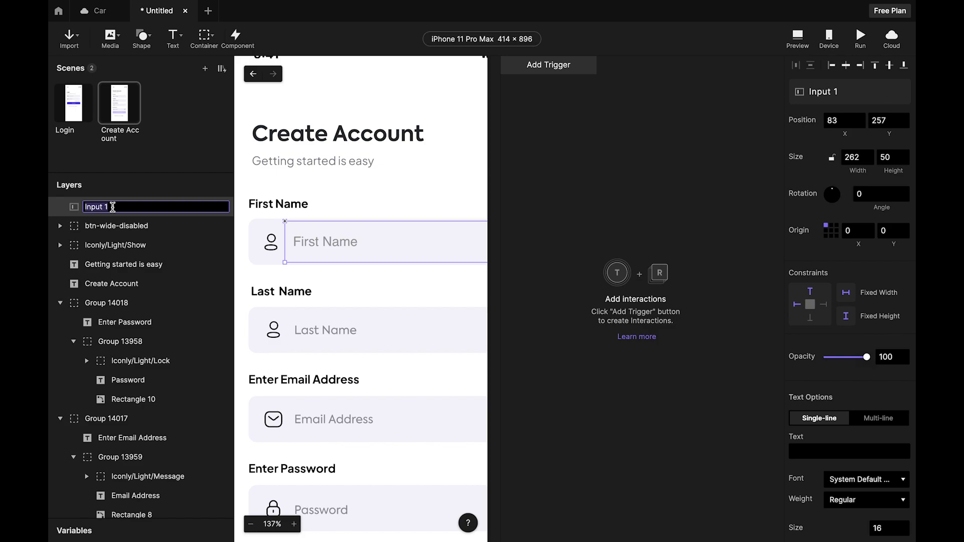
type("F")
left_click(358, 217)
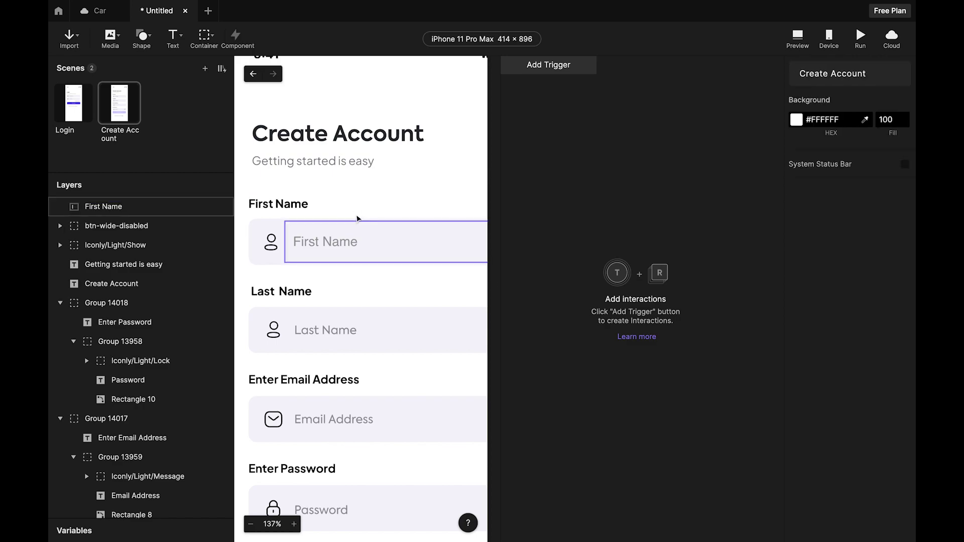
left_click(357, 218)
scroll(358, 217, "down", 1)
left_click(328, 219)
scroll(323, 218, "down", 3)
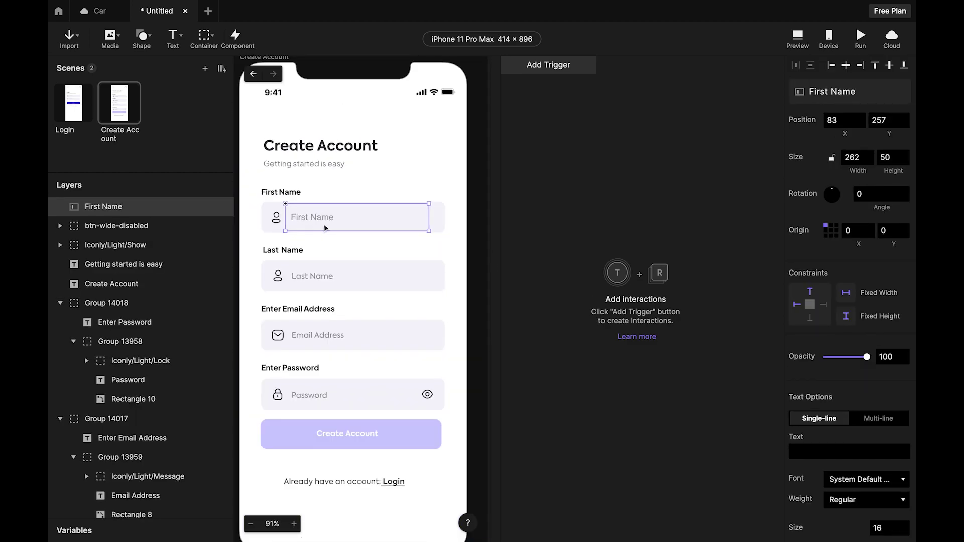
Alt-drag a copy of the First Name input down onto the Last Name field.
left_click(409, 234)
left_click(395, 227)
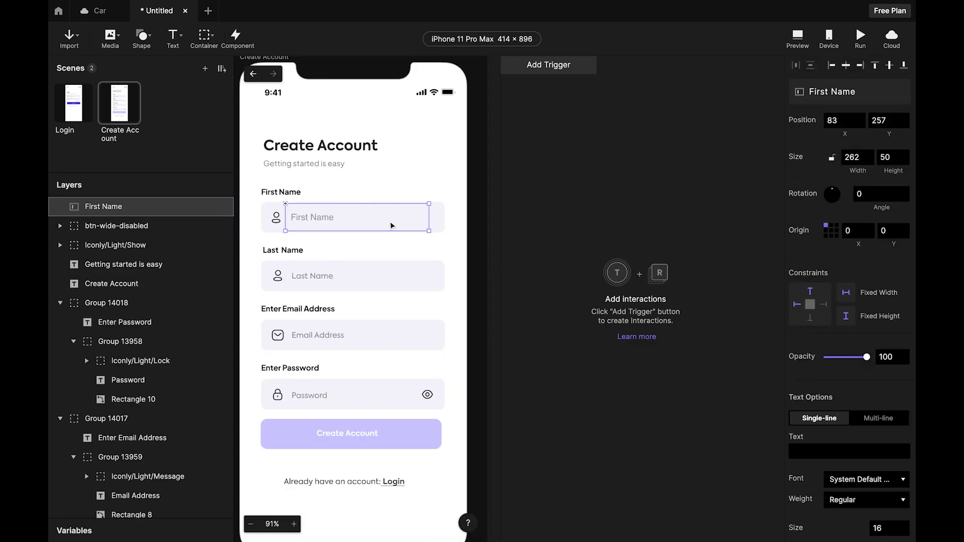
left_click_drag(392, 226, 396, 276, "alt")
scroll(351, 281, "up", 4)
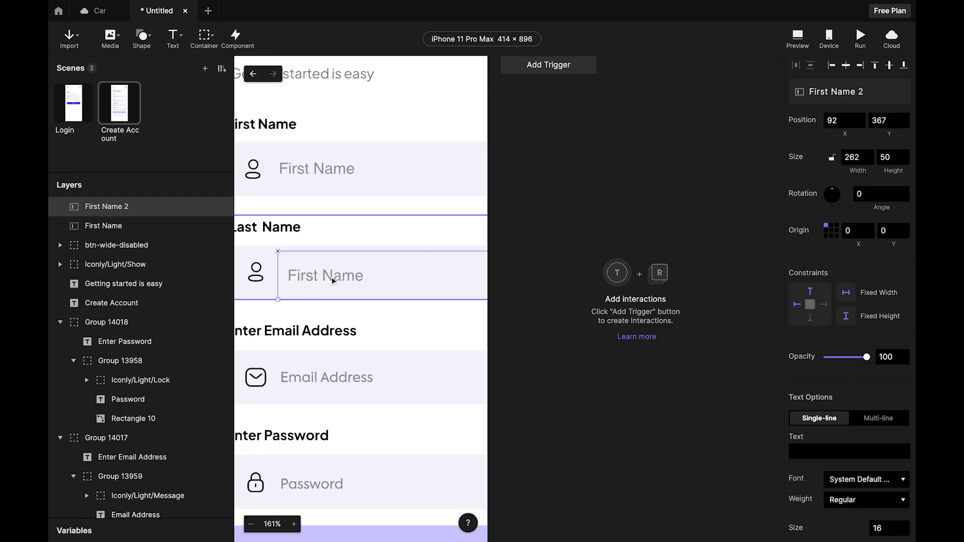
left_click(333, 280)
left_click_drag(333, 280, 374, 283)
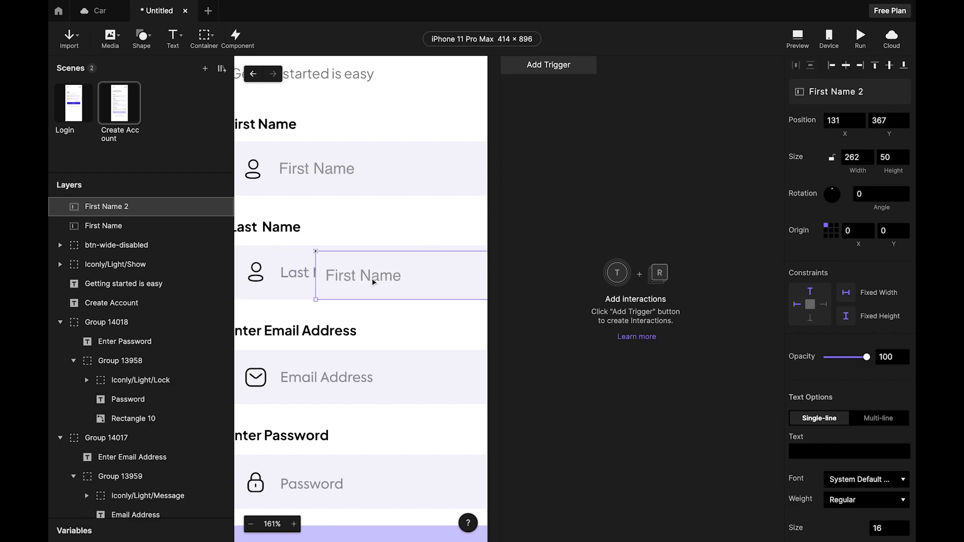
Delete the static Last Name label and move the copy back into the field.
left_click(294, 277)
double_click(295, 277)
double_click(294, 276)
double_click(295, 277)
key("Delete")
left_click_drag(366, 276, 347, 277)
Set the copied input's placeholder text to Last Name.
double_click(347, 276)
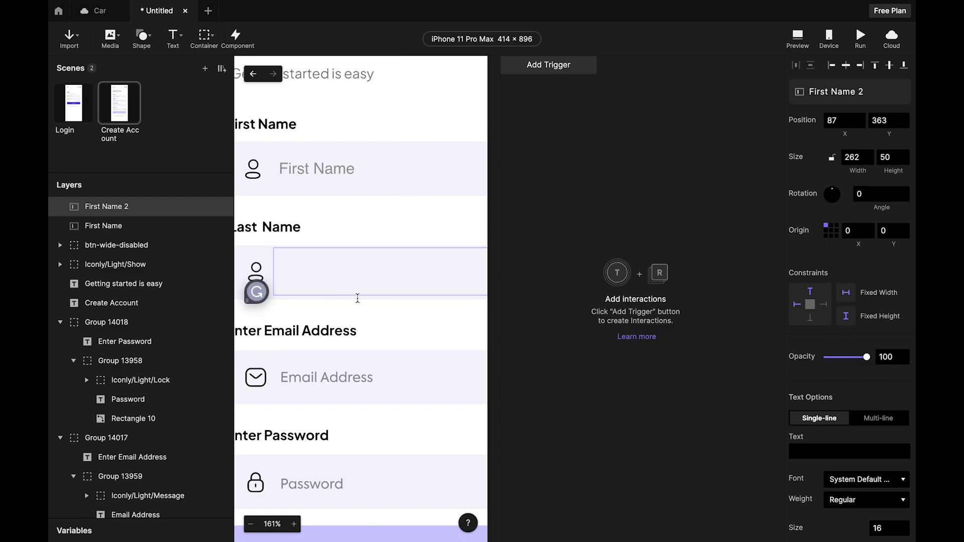
key("Escape")
scroll(871, 456, "down", 5)
left_click(871, 458)
key("ctrl+a")
key("BackSpace")
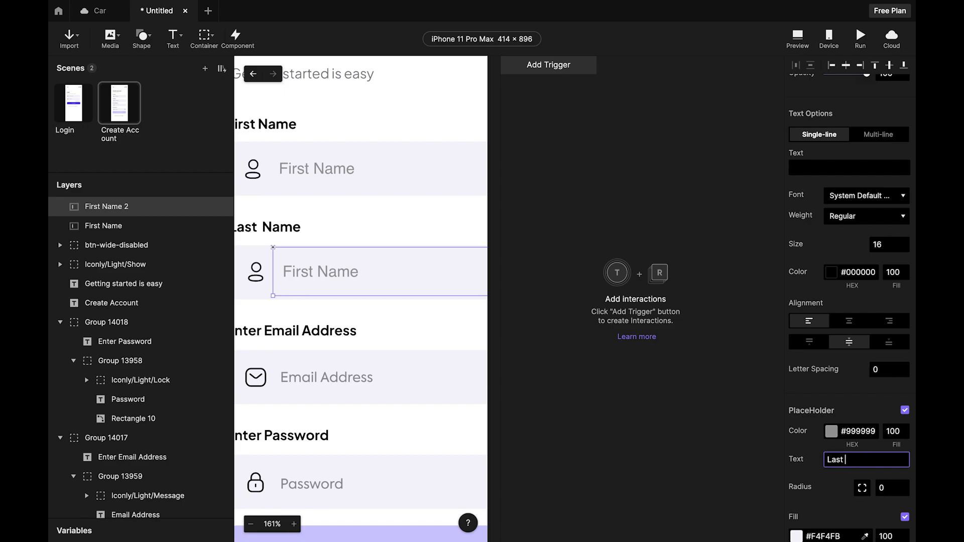
left_click(637, 420)
left_click(366, 279)
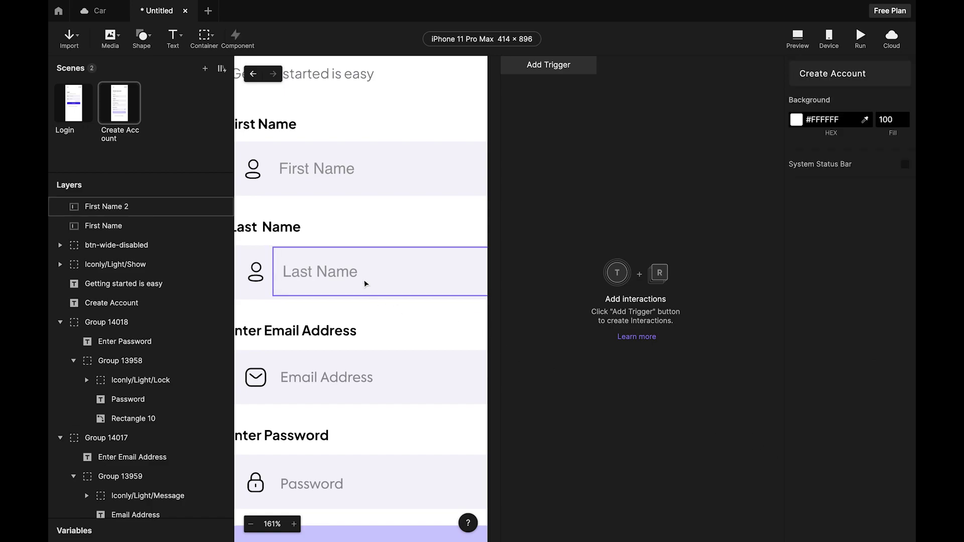
left_click(570, 439)
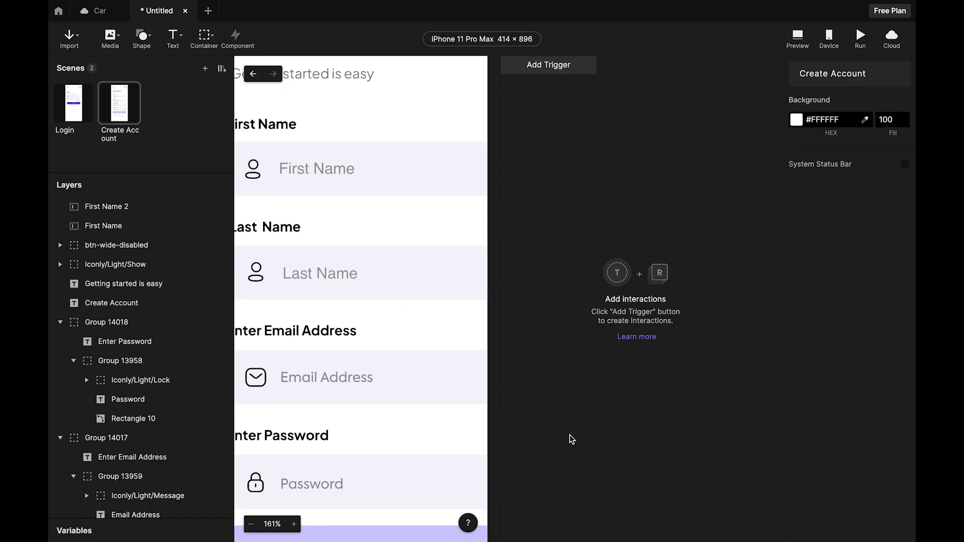
Rename the copied input layer to Last Name.
scroll(457, 286, "down", 3)
double_click(111, 206)
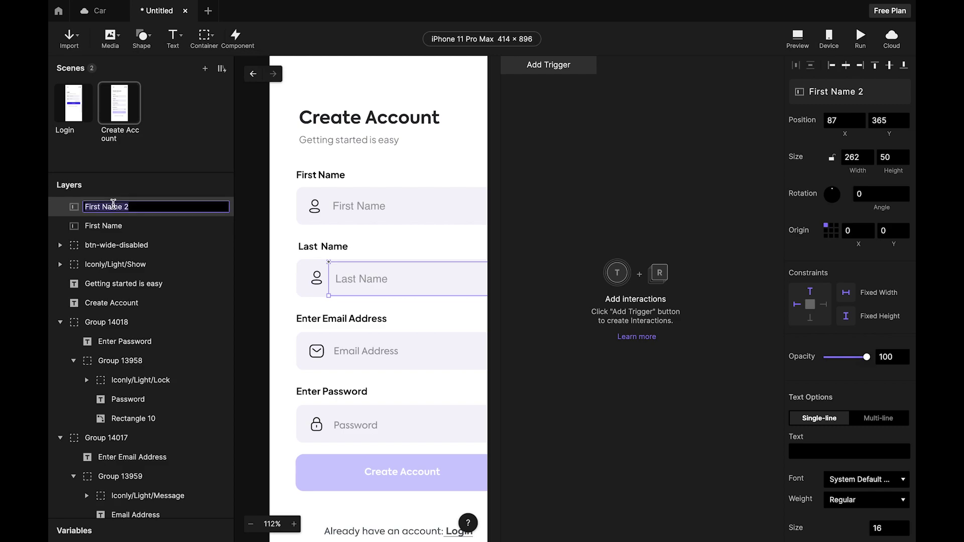
type("La")
left_click(623, 373)
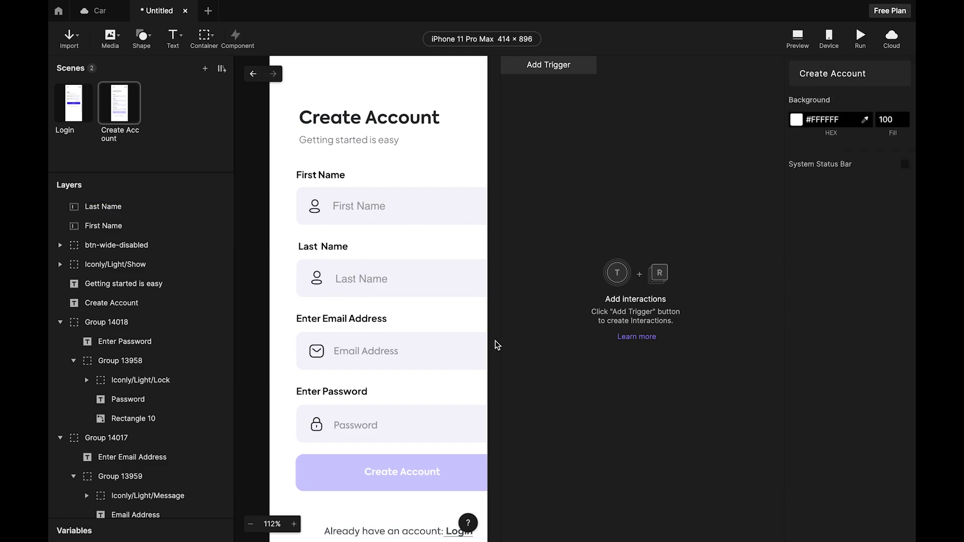
scroll(497, 345, "down", 2)
scroll(497, 345, "right", 2)
Place an Alt-dragged copy of the Last Name input over the email box.
left_click(332, 300)
left_click(332, 300)
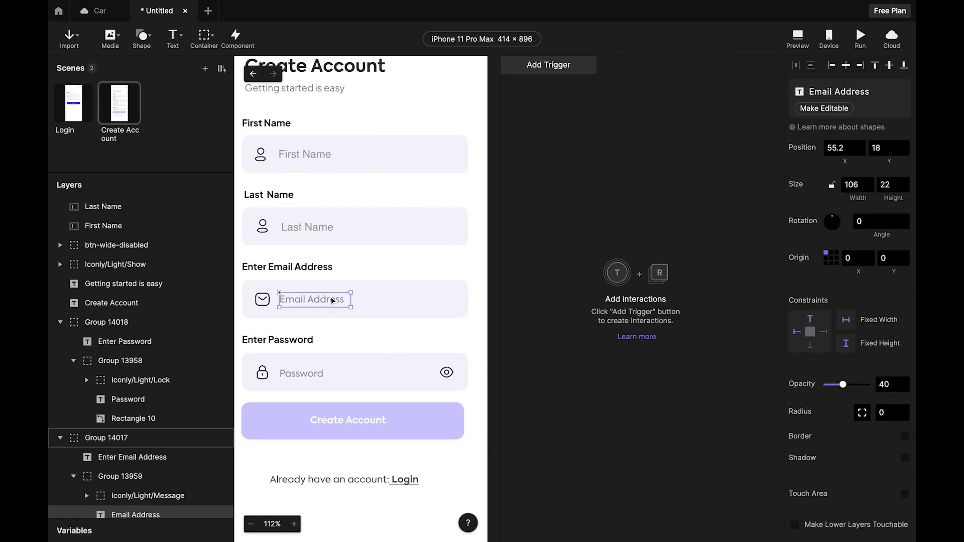
key("Escape")
left_click(316, 224)
left_click_drag(317, 224, 349, 303)
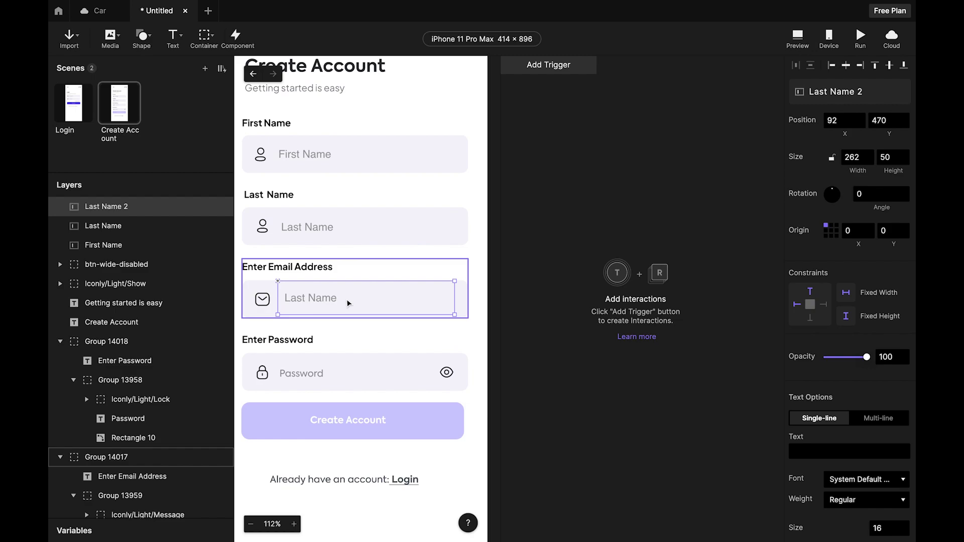
key("Escape")
left_click(319, 303)
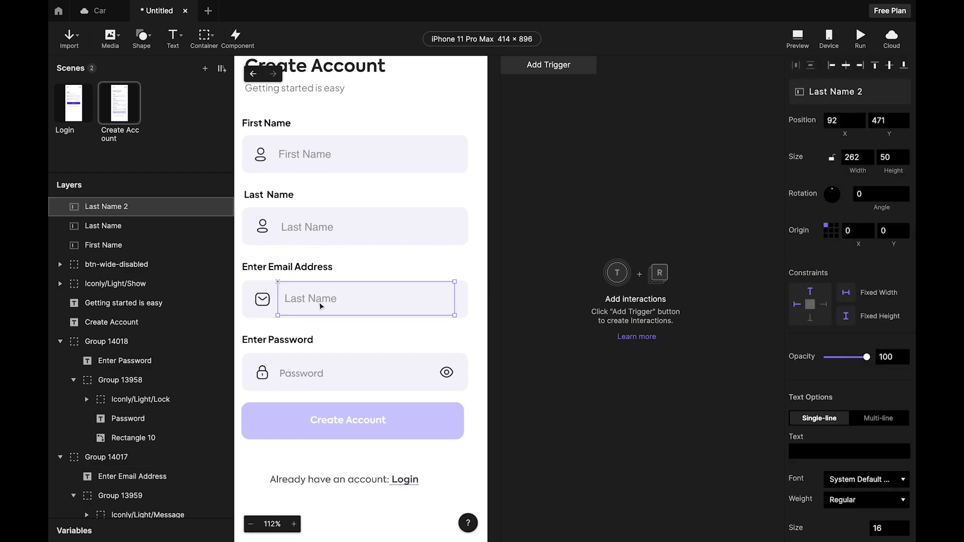
Set the copy's placeholder text to Email Address.
double_click(320, 304)
key("Escape")
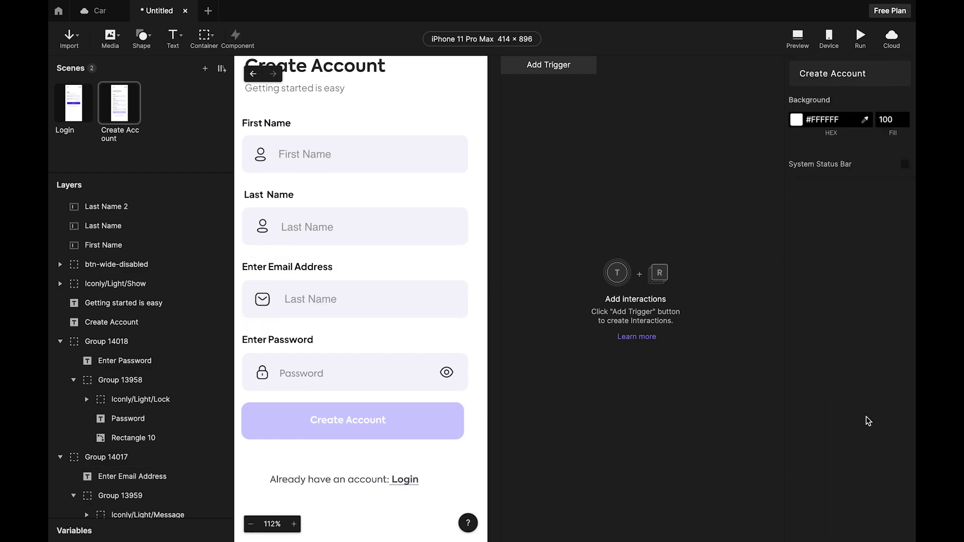
left_click(348, 307)
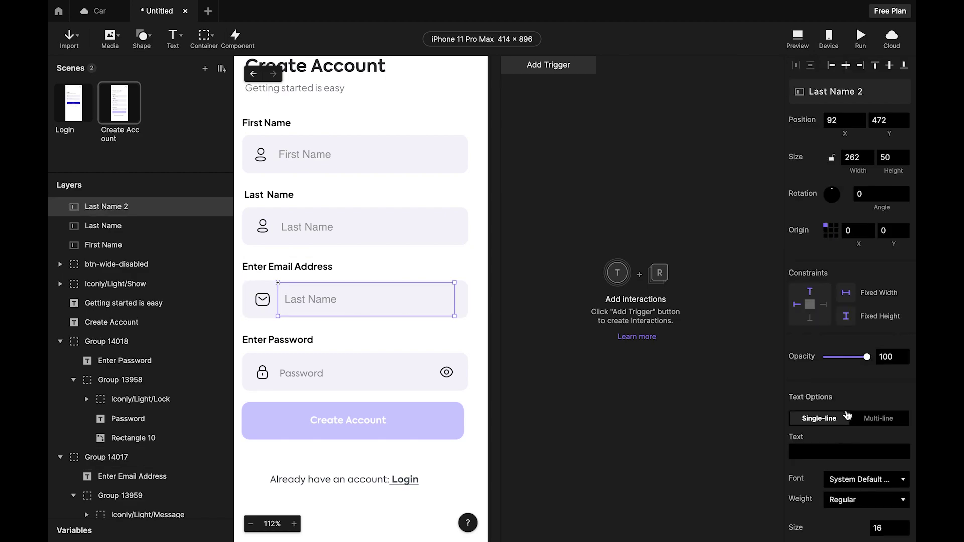
scroll(849, 414, "down", 10)
left_click(878, 325)
type("Email")
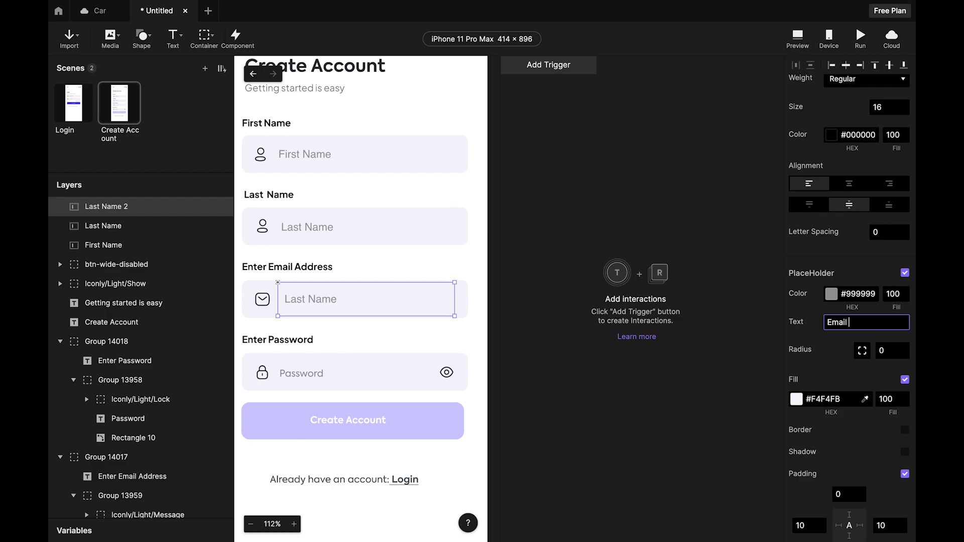
type(" Address")
left_click(543, 396)
Rename the copied input layer to Email Address.
double_click(110, 213)
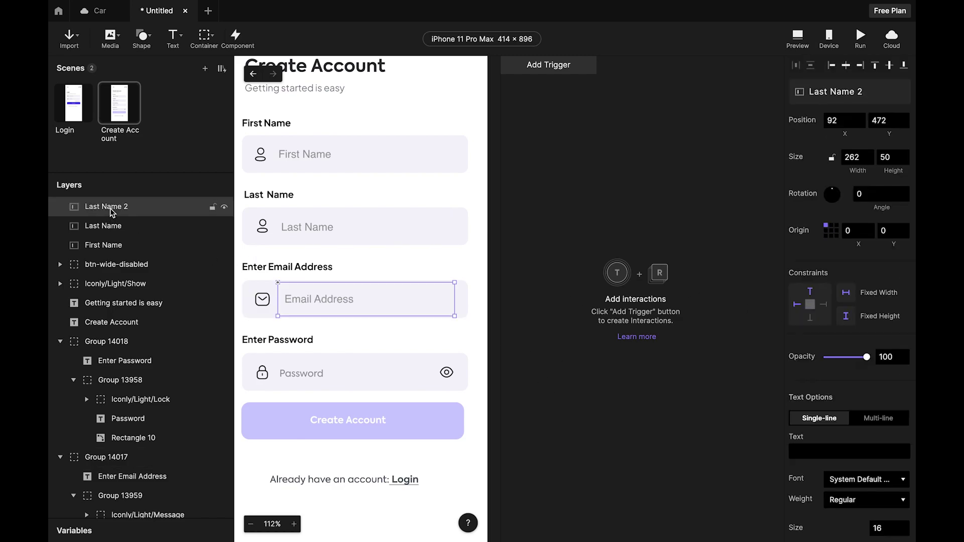
type("Email ADD")
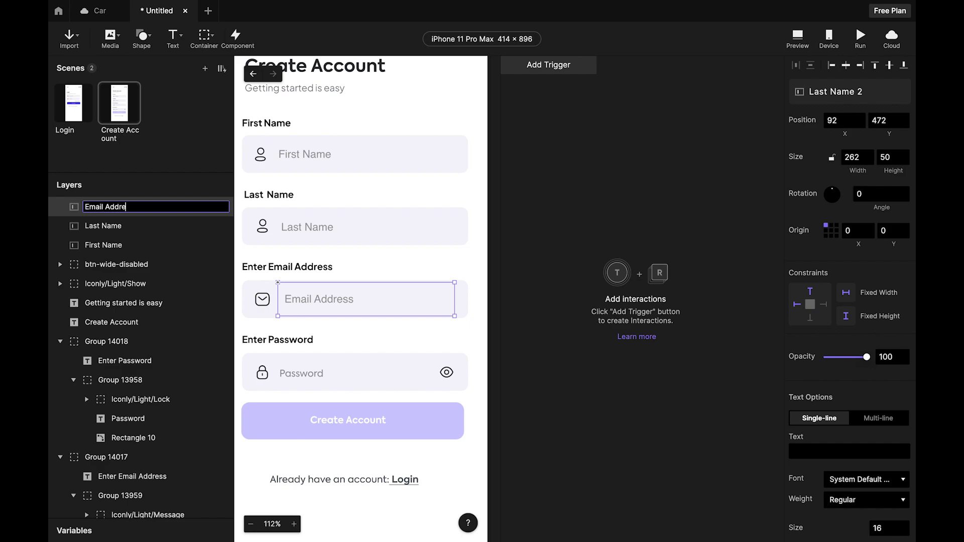
left_click(547, 408)
left_click(353, 340)
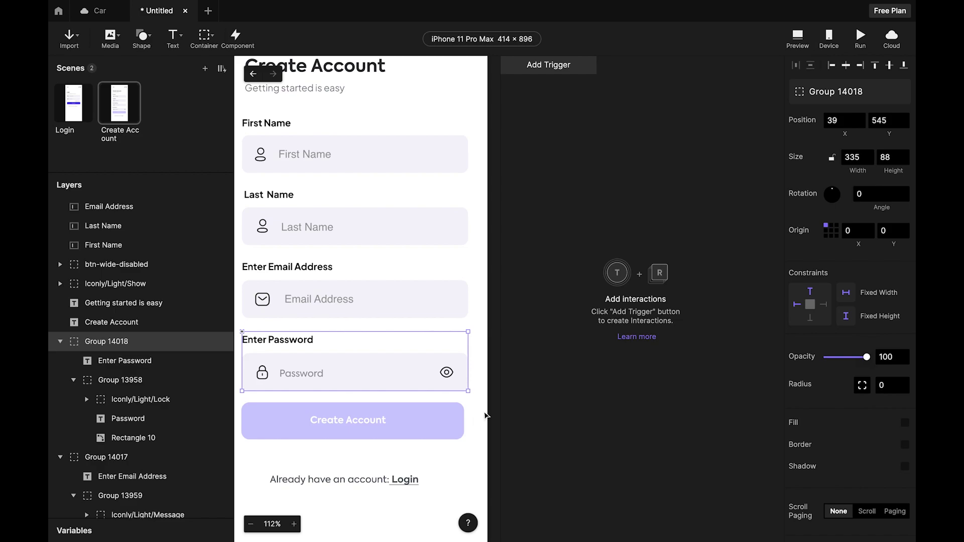
Copy the Email Address input into the password box, deleting the static Password text.
left_click(340, 299)
left_click_drag(340, 299, 340, 400)
left_click(310, 377)
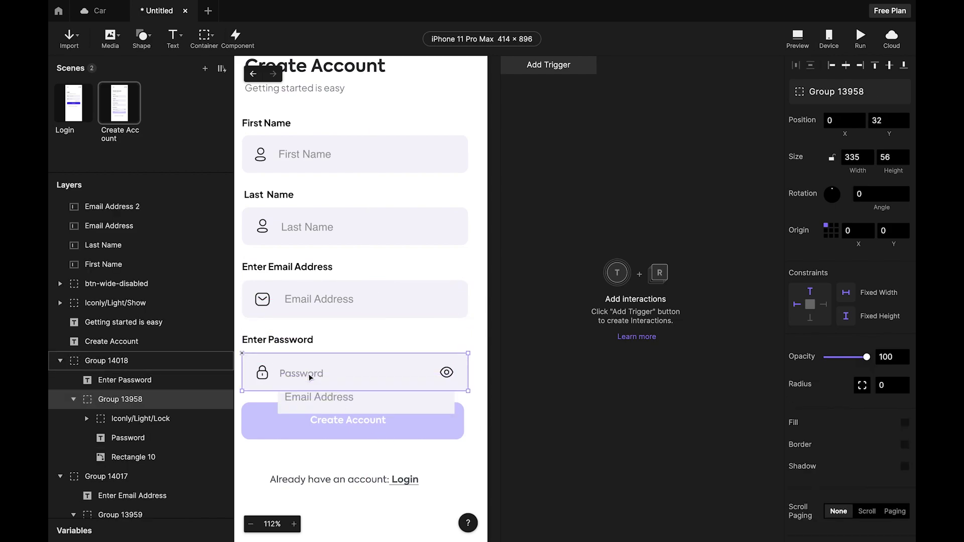
left_click(310, 377)
key("Delete")
left_click(351, 403)
left_click(351, 400)
left_click_drag(370, 400, 363, 373)
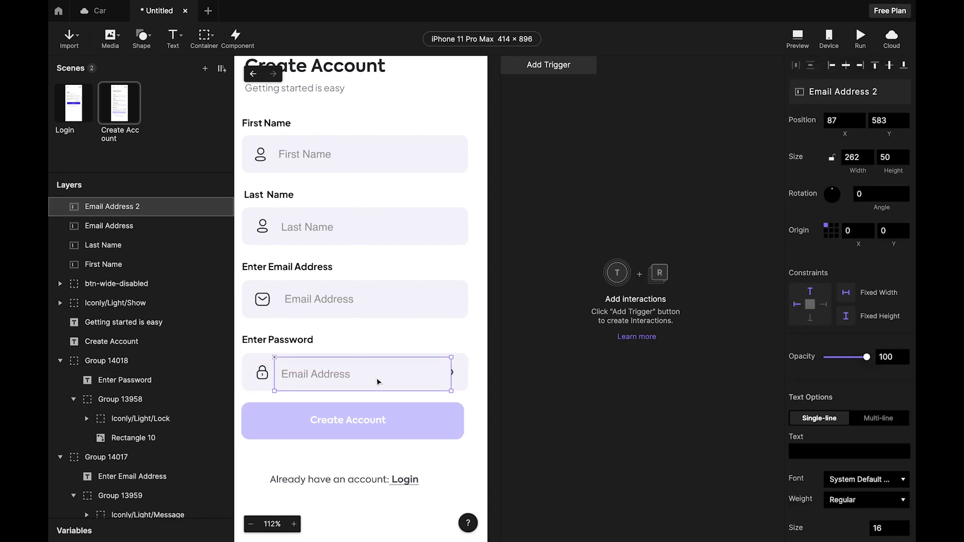
Narrow the copied input to width 227 so it clears the eye icon.
left_click(451, 376)
left_click(434, 379)
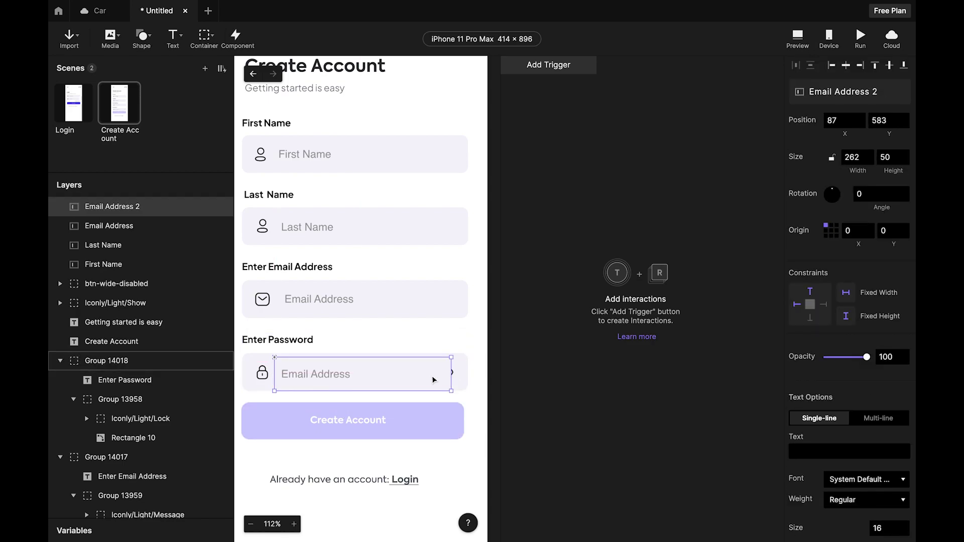
left_click(541, 390)
left_click(416, 382)
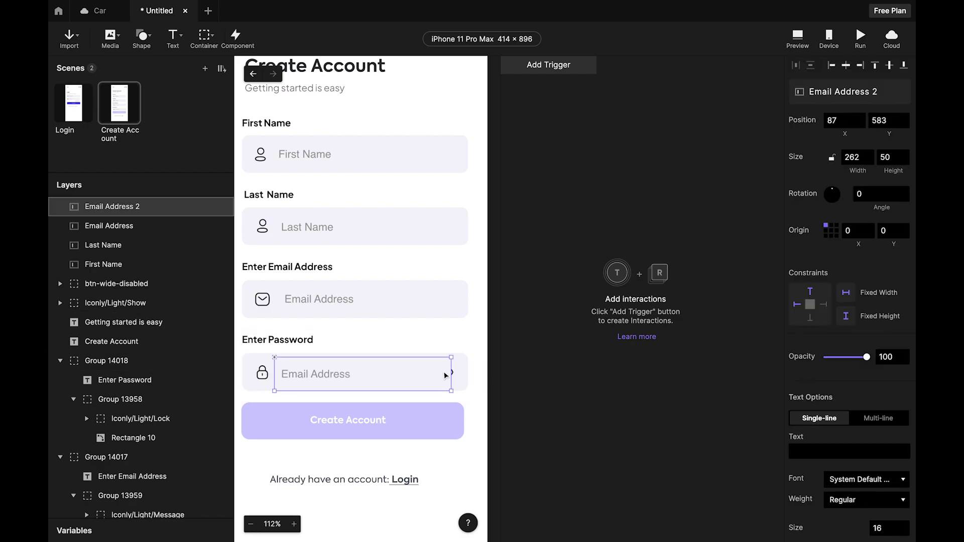
left_click_drag(452, 373, 426, 371)
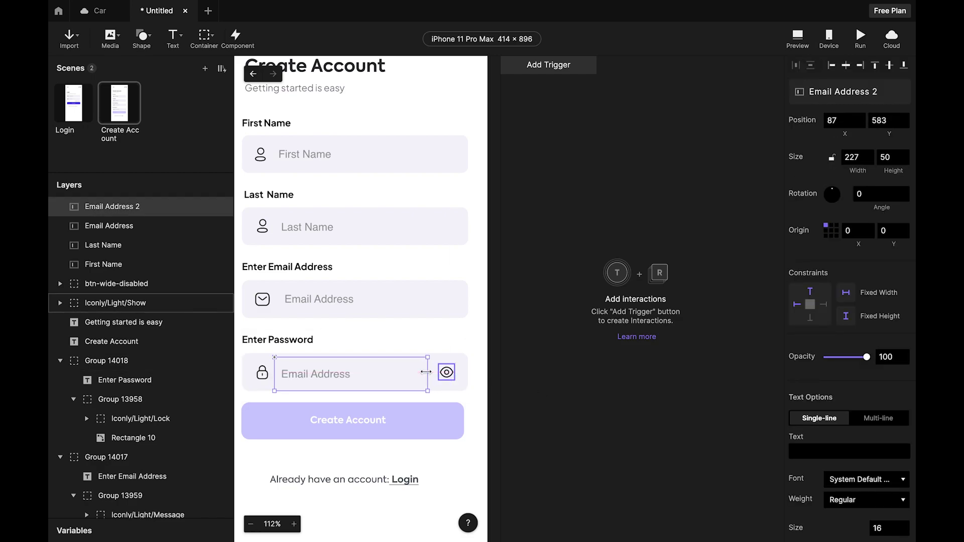
left_click(638, 420)
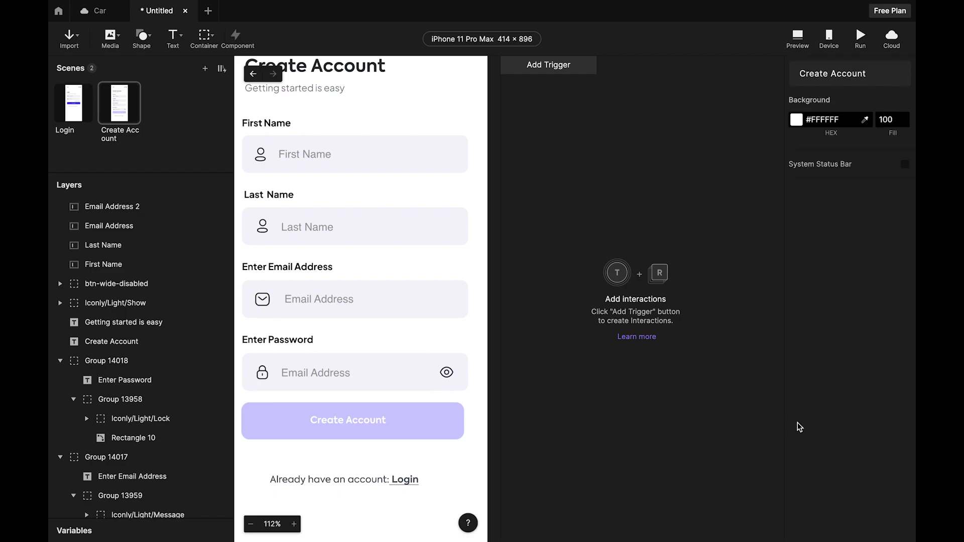
Give the input placeholder Password and the Text Password keyboard type.
left_click(421, 375)
scroll(829, 372, "down", 5)
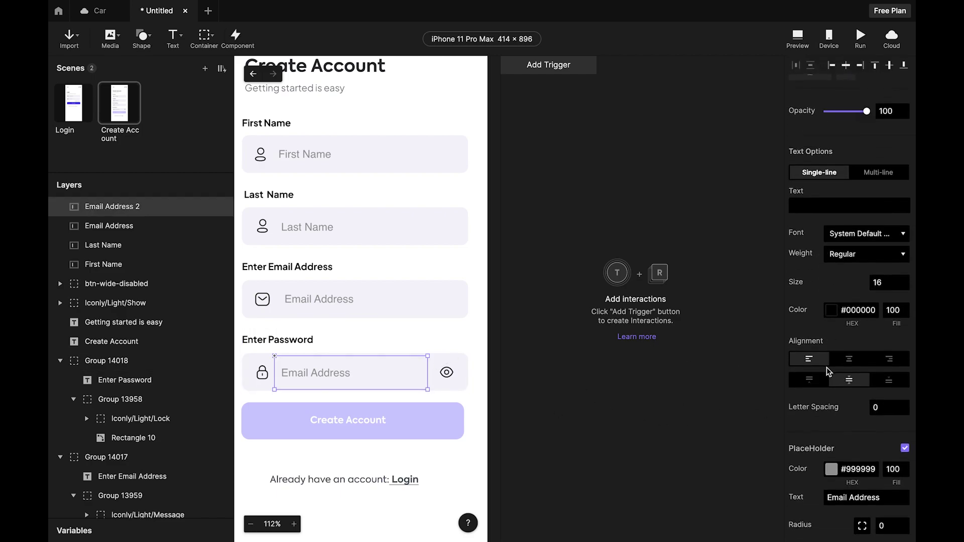
scroll(828, 371, "down", 4)
left_click(885, 329)
type("P")
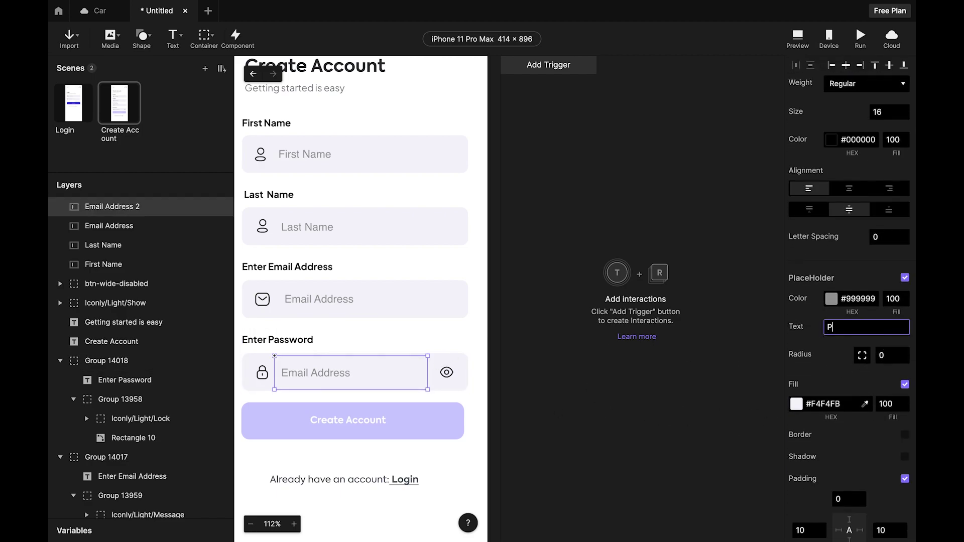
type("assword")
scroll(817, 302, "down", 7)
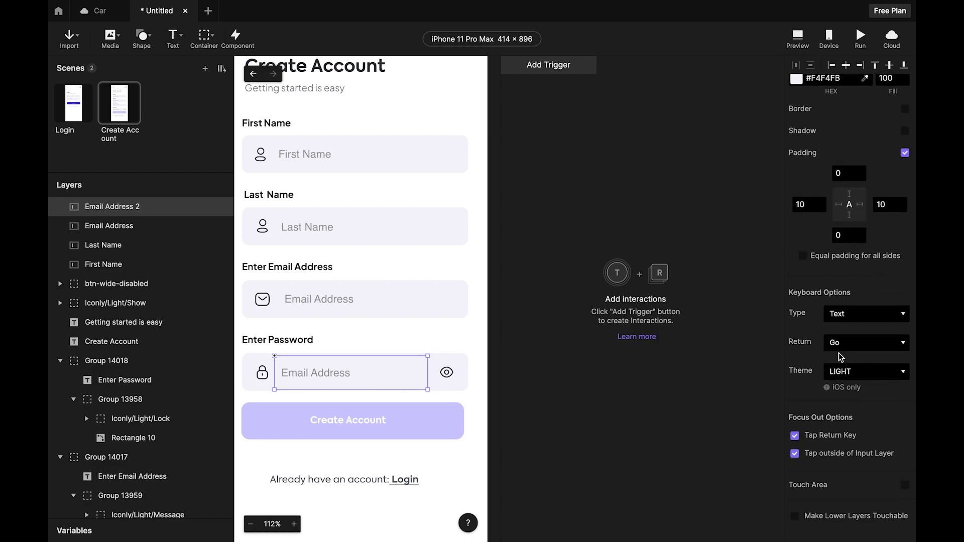
left_click(868, 315)
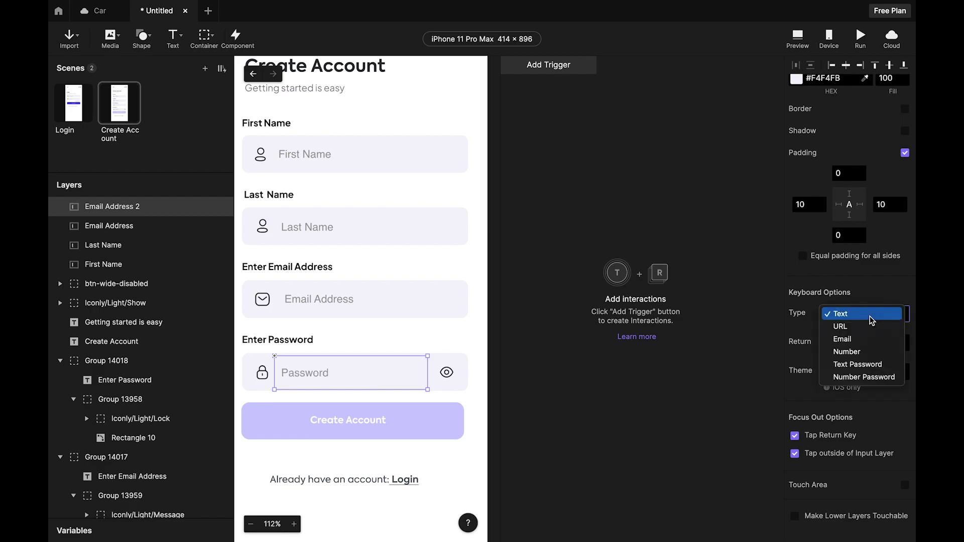
left_click(862, 364)
key("Escape")
Rename the Email Address 2 layer to Password.
left_click(354, 342)
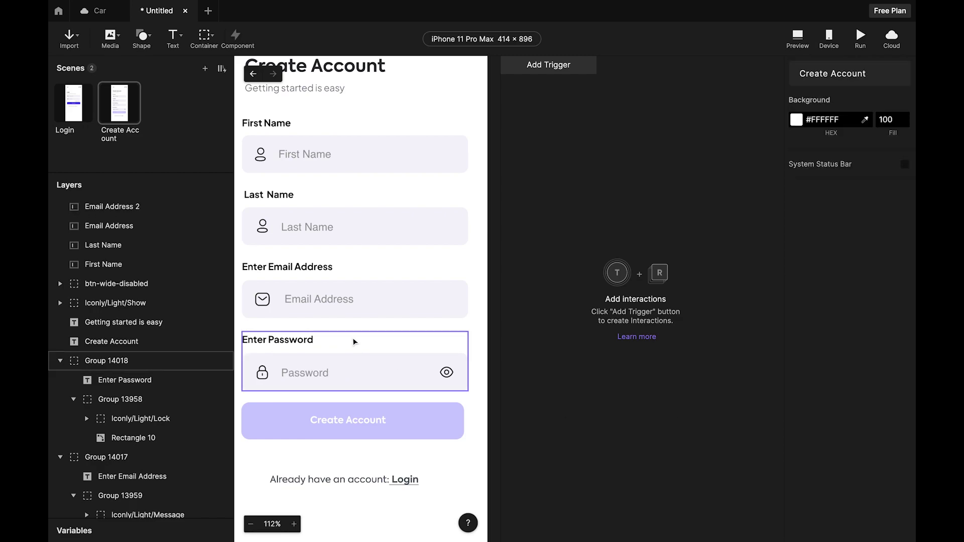
key("shift+1")
left_click(123, 208)
double_click(121, 207)
type("Password")
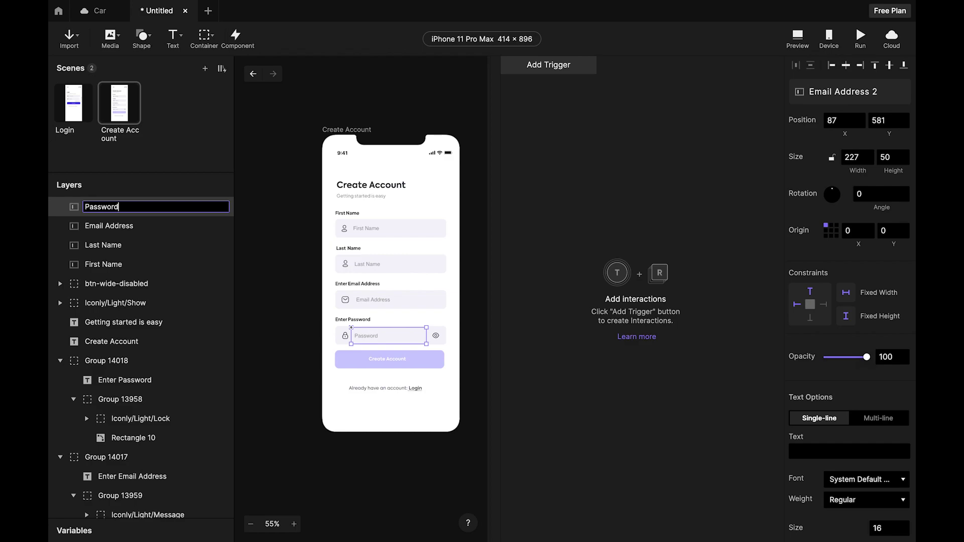
key("Return")
In Preview, focus First Name, Last Name, Email Address and Password, then return to Studio.
scroll(376, 209, "up", 5)
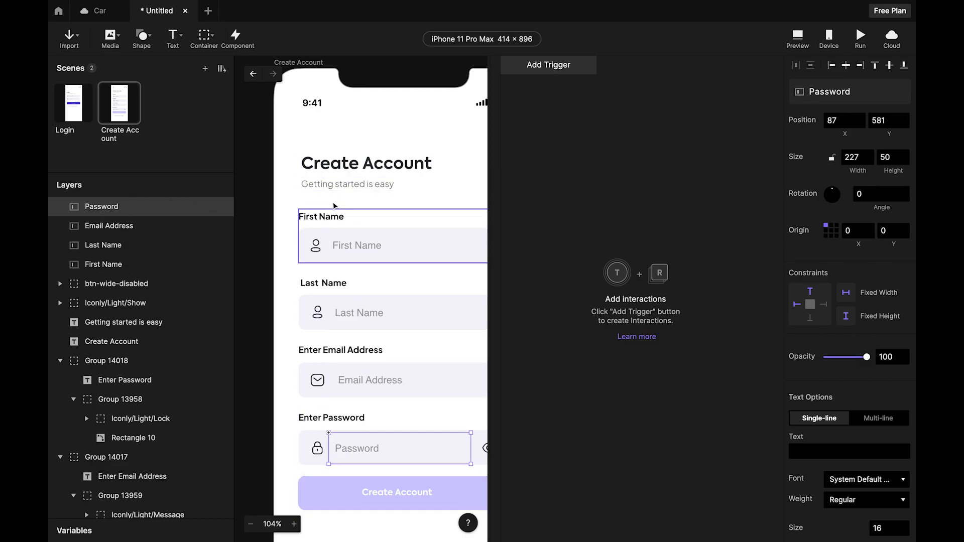
scroll(307, 199, "down", 5)
left_click(429, 211)
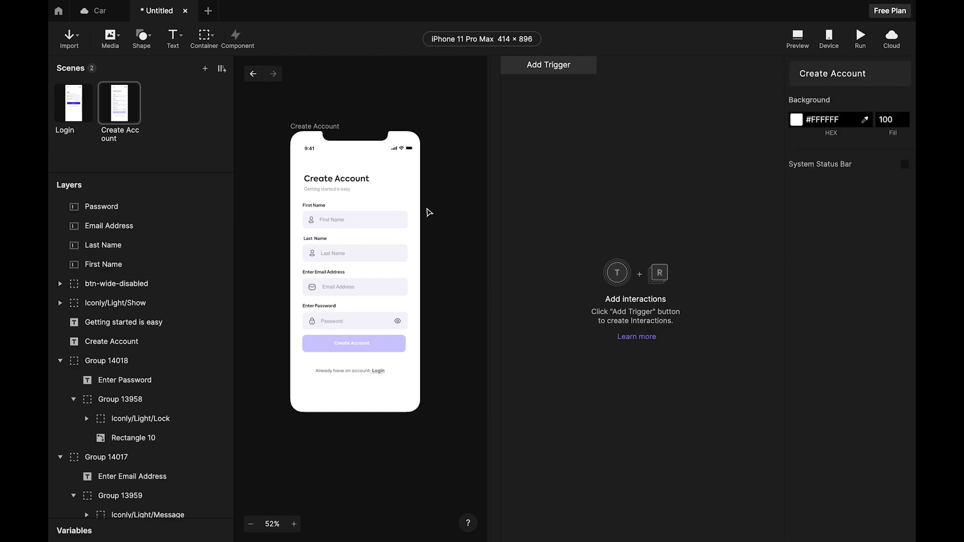
left_click(798, 37)
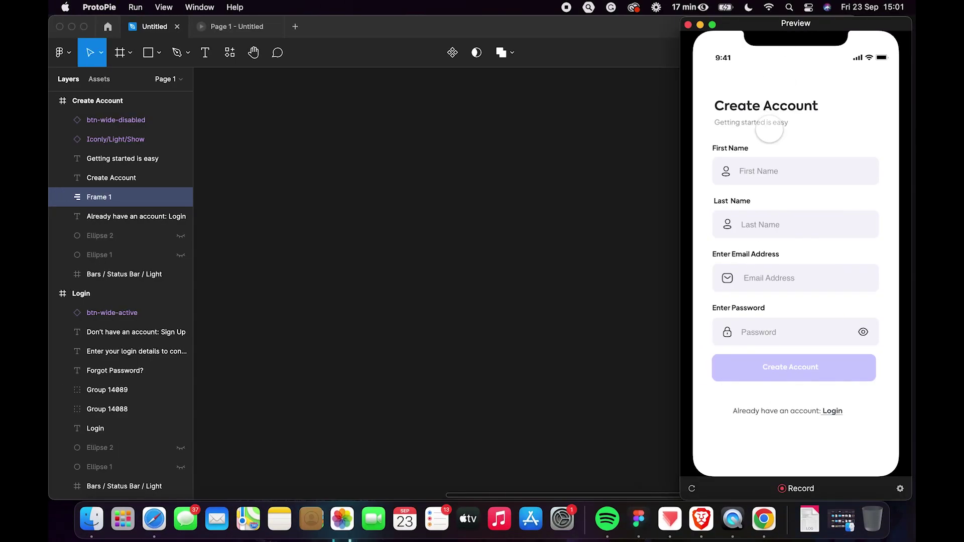
left_click(769, 172)
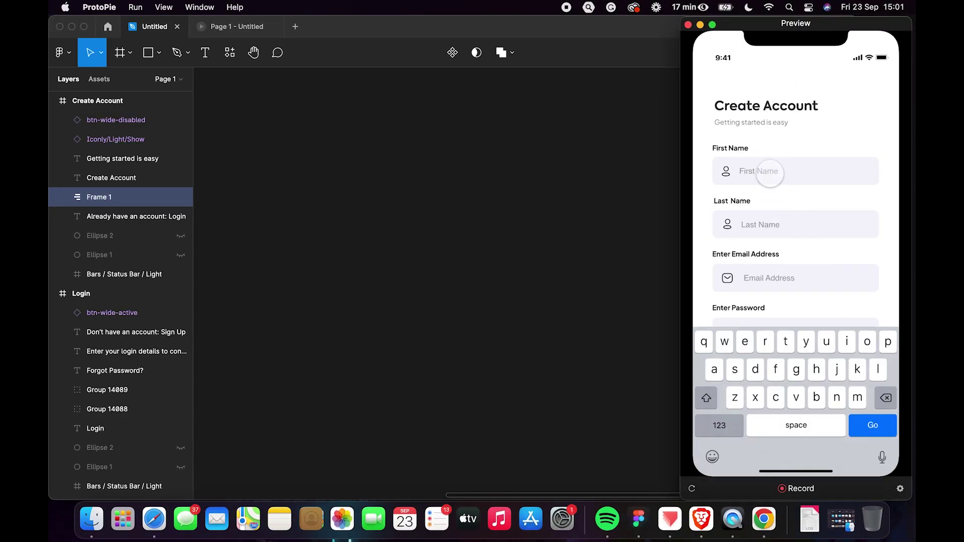
left_click(764, 223)
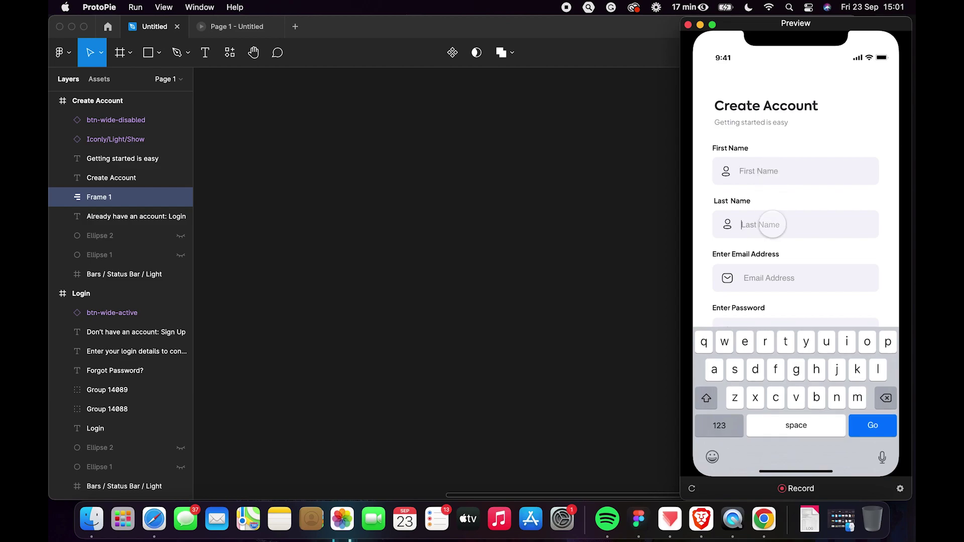
left_click(763, 276)
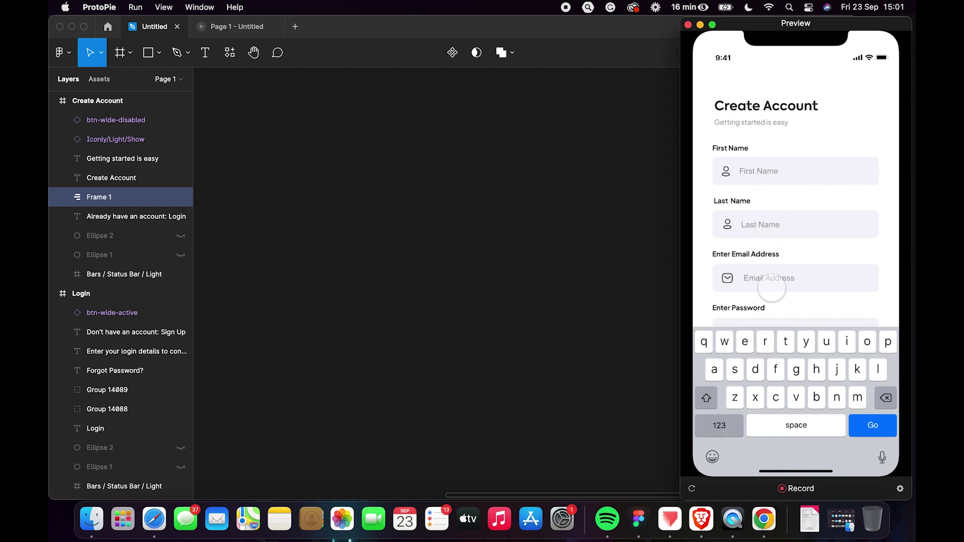
left_click(768, 317)
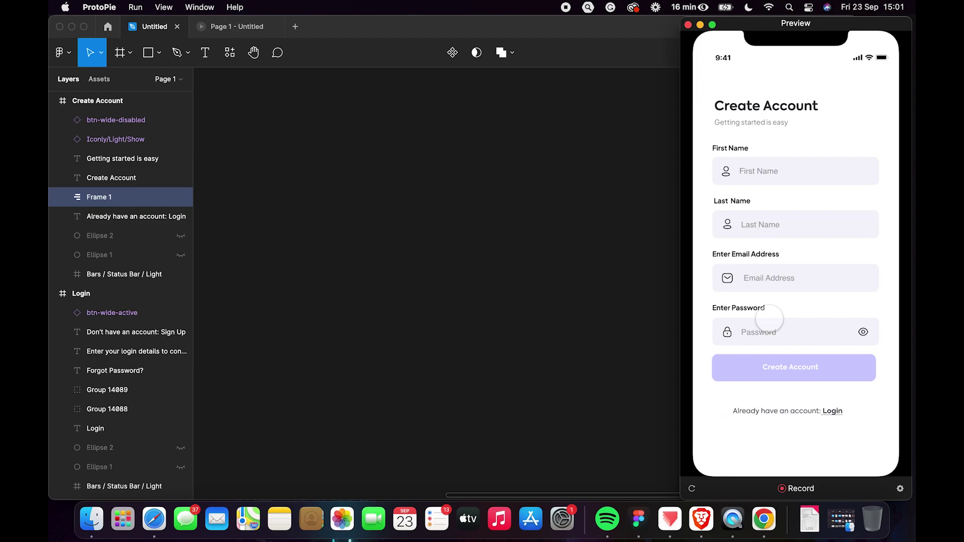
left_click(771, 330)
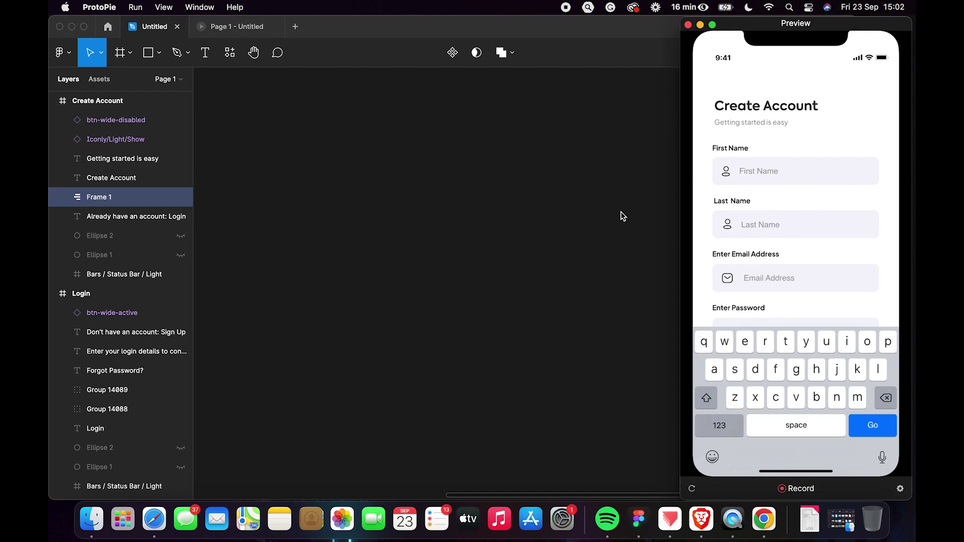
key("ctrl+Right")
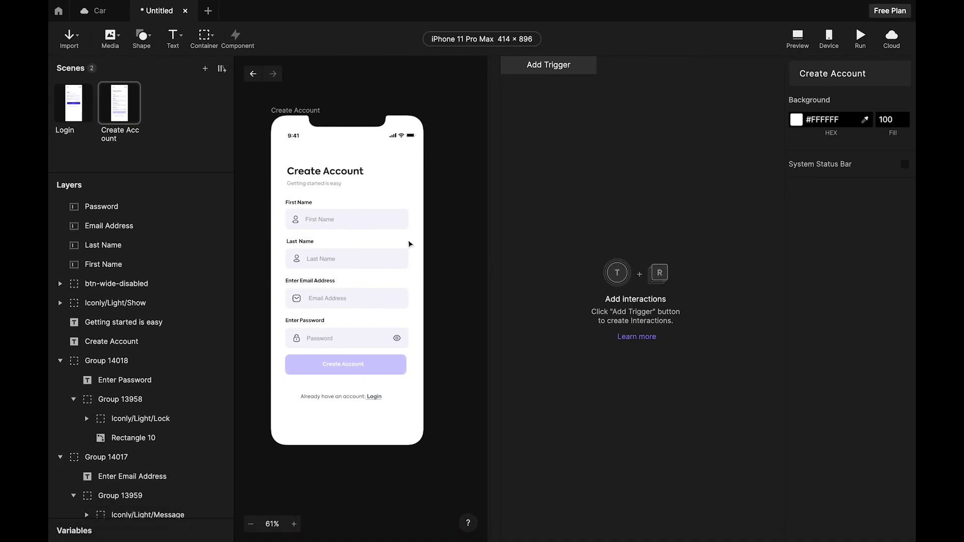
Group all phone-screen layers into Container 1 and select it, showing 336 × 646 at 38, 131.
left_click_drag(271, 160, 440, 432)
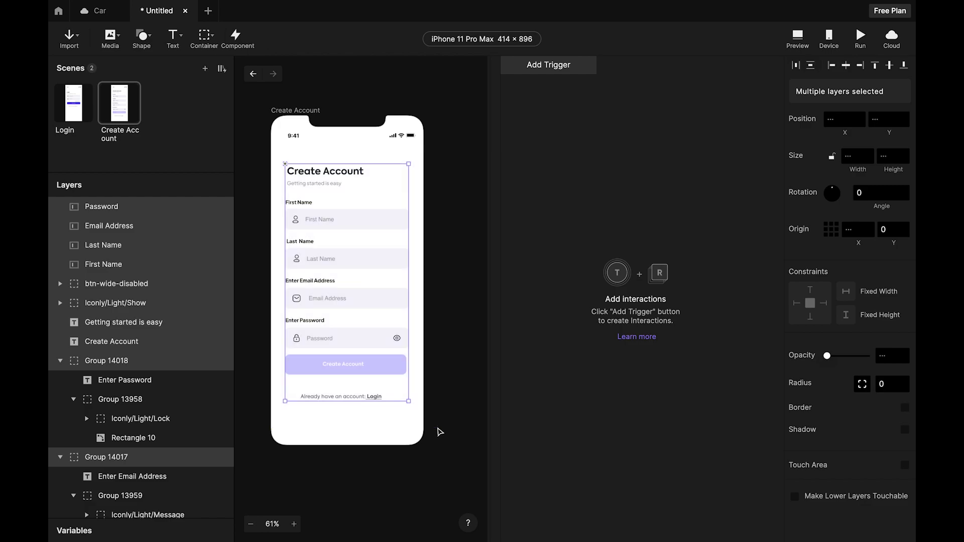
key("ctrl+g")
left_click(475, 323)
left_click(381, 238)
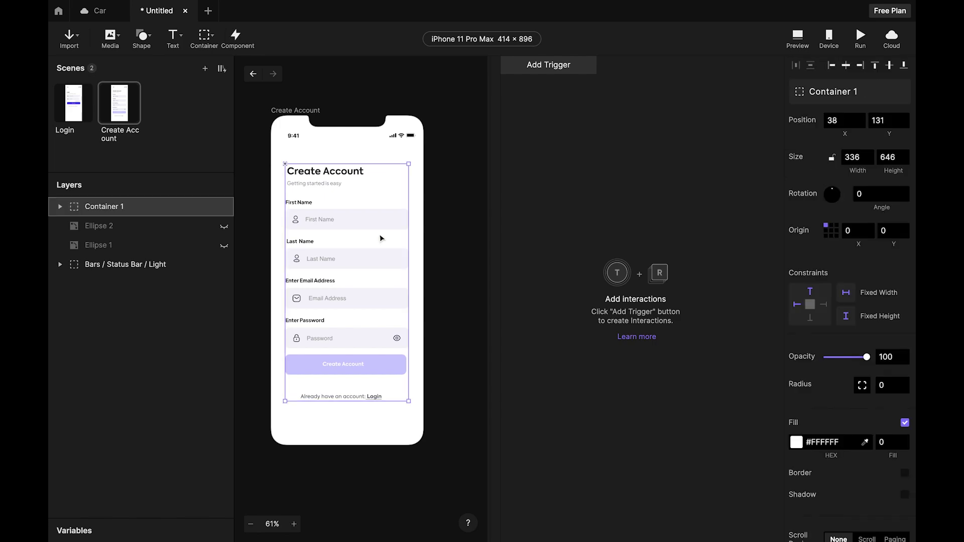
left_click(432, 240)
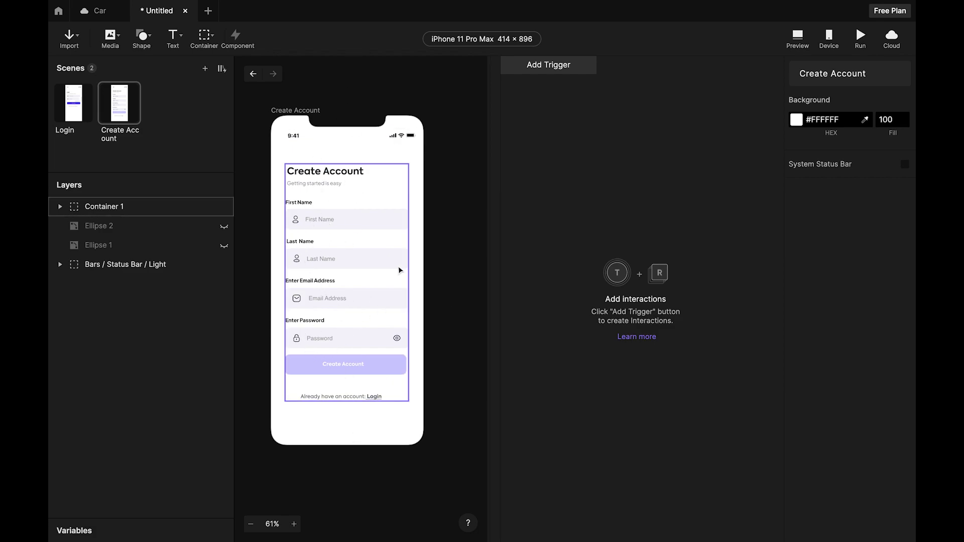
left_click(314, 214)
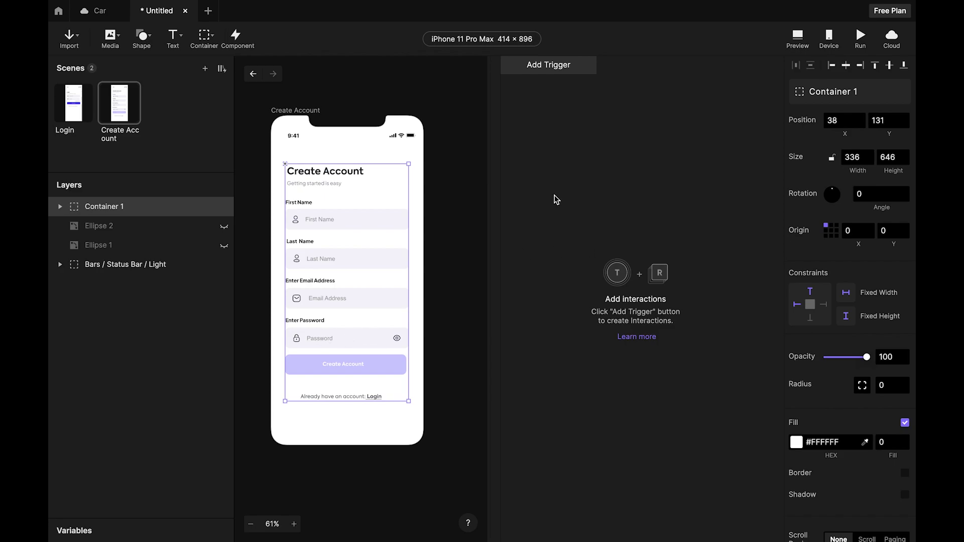
Nudge Container 1 upward and set its Position Y to 71 to clear the keyboard.
left_click(896, 120)
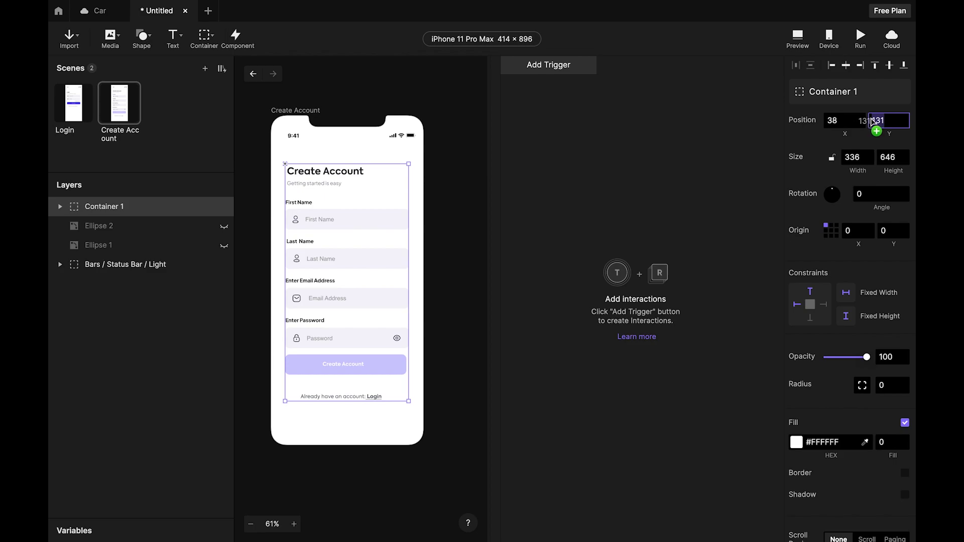
key("Return")
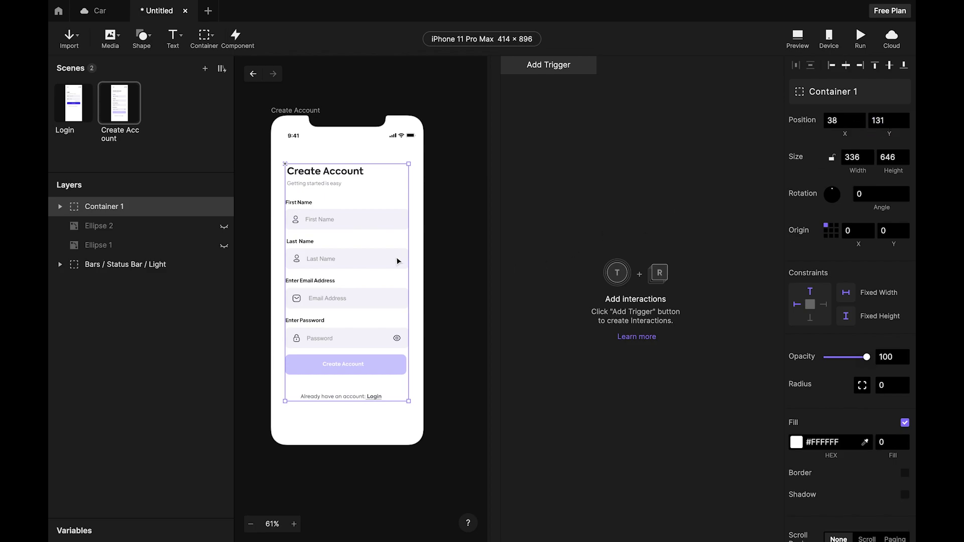
left_click(446, 248)
left_click(389, 234)
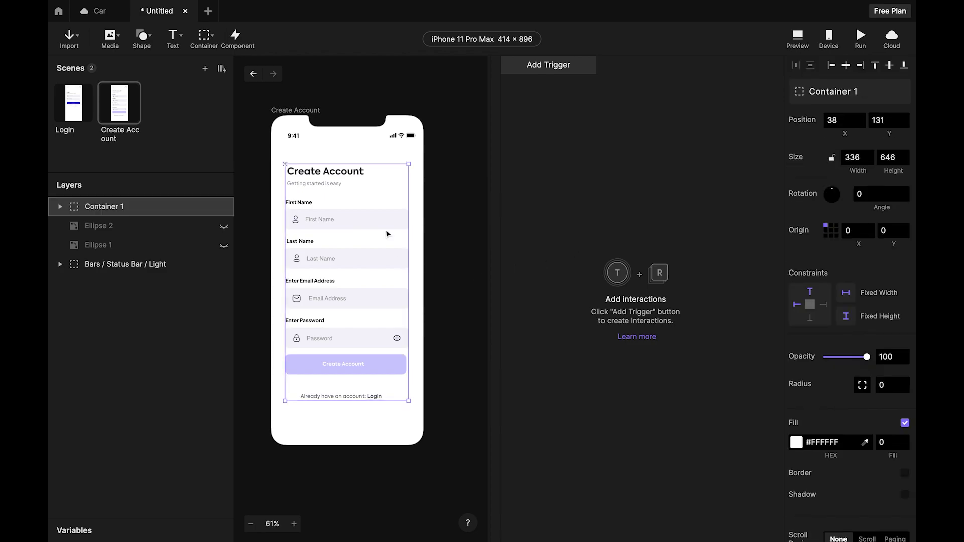
key("shift+Up")
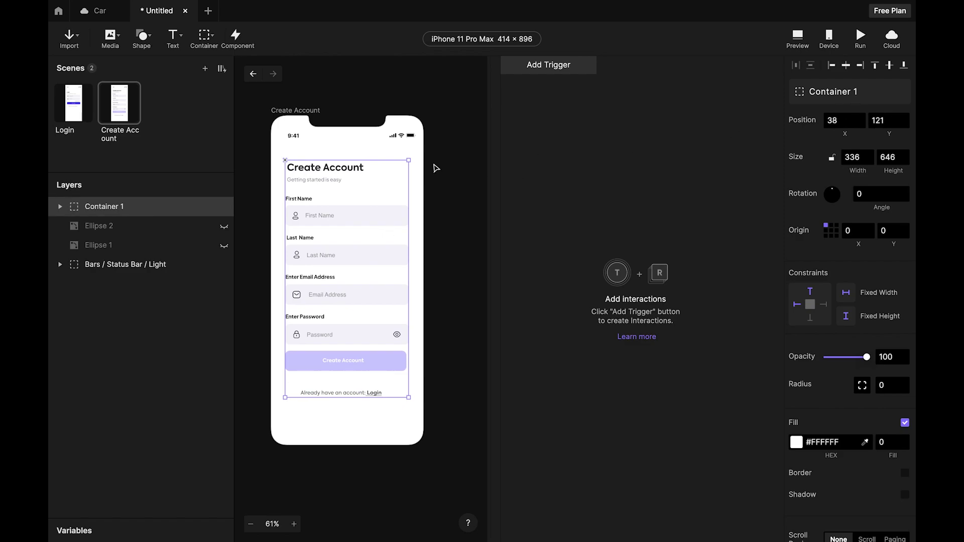
key("shift+Up")
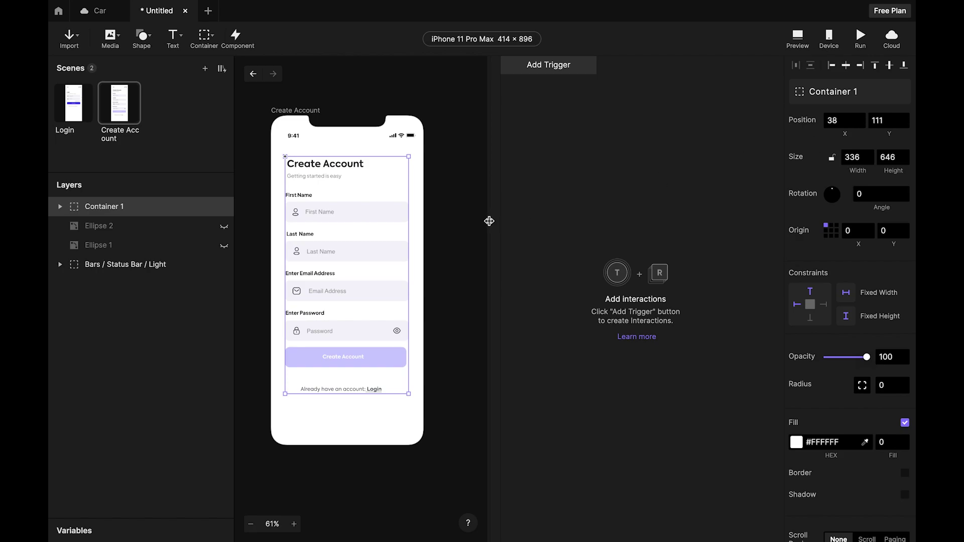
left_click(892, 121)
type("71")
key("Return")
Check Y 71 in Preview with the Password keyboard raised, then restore Container 1 to Y 131.
left_click(796, 37)
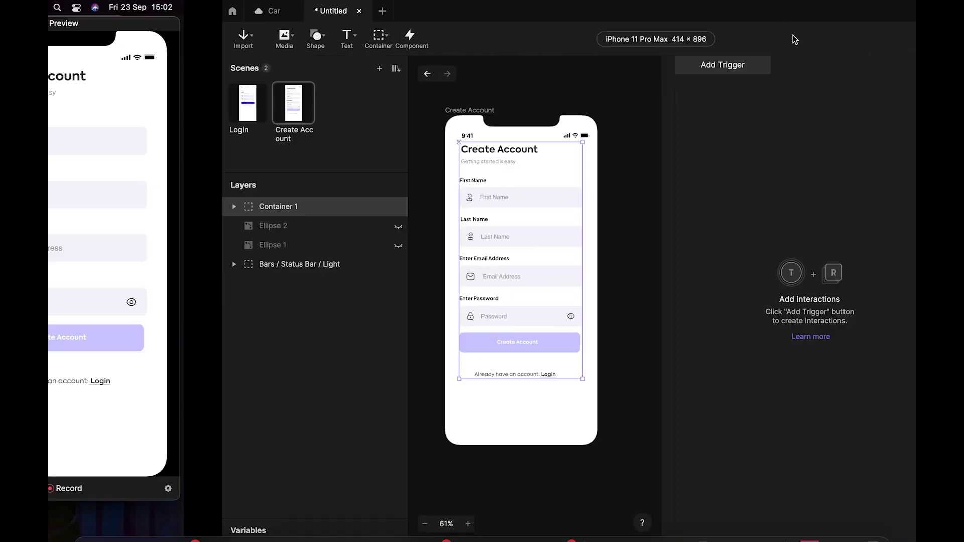
left_click(809, 313)
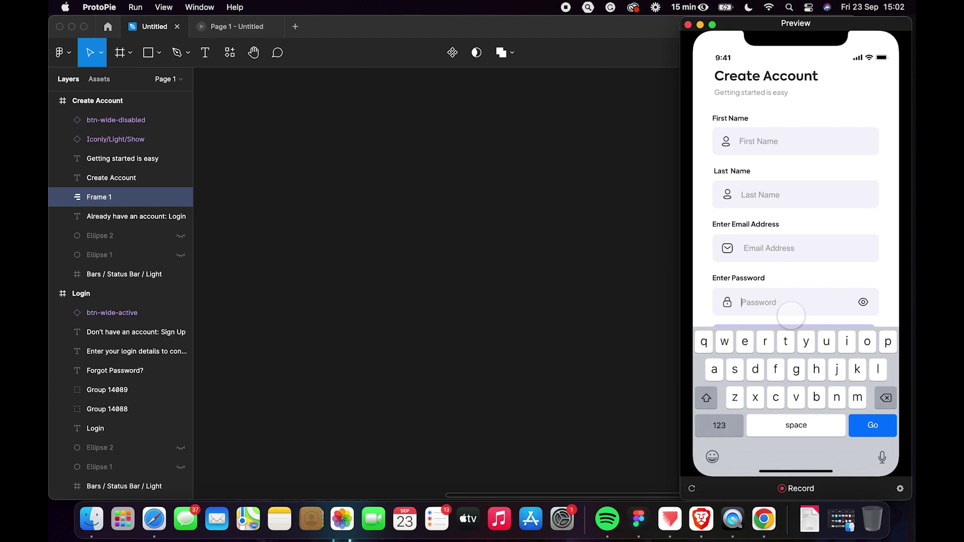
key("ctrl+Right")
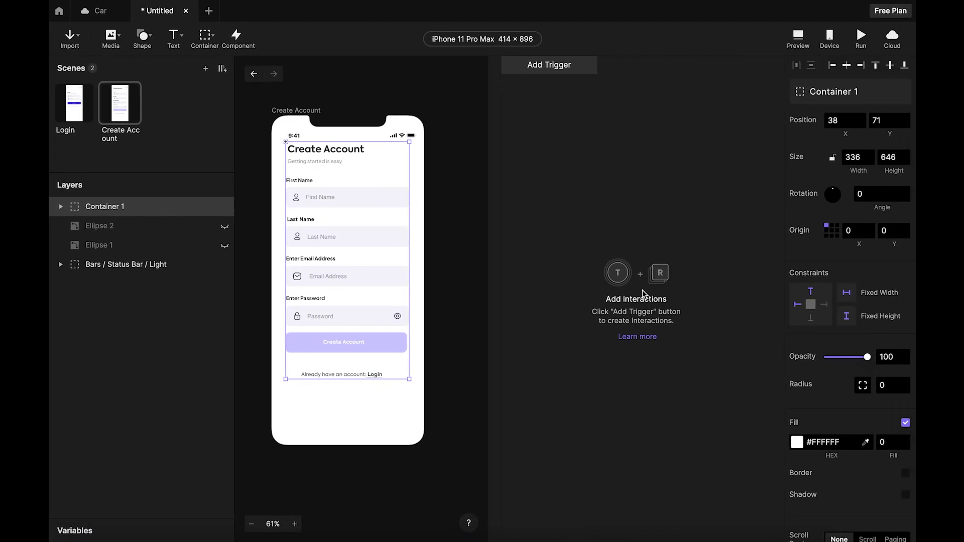
left_click(100, 207)
left_click(888, 121)
type("1")
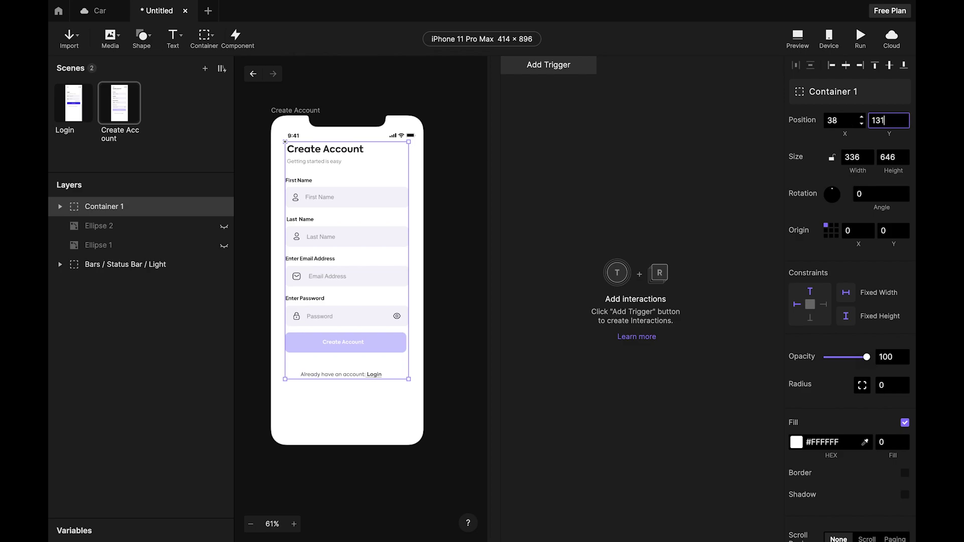
type("31")
key("Return")
key("Escape")
left_click(551, 70)
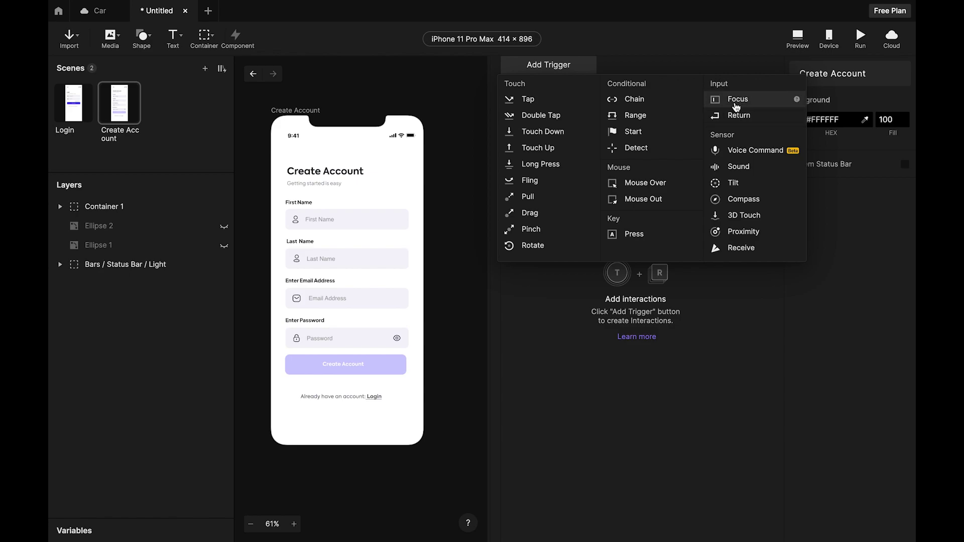
Add a Focus trigger whose target layer is the Password field.
left_click(736, 103)
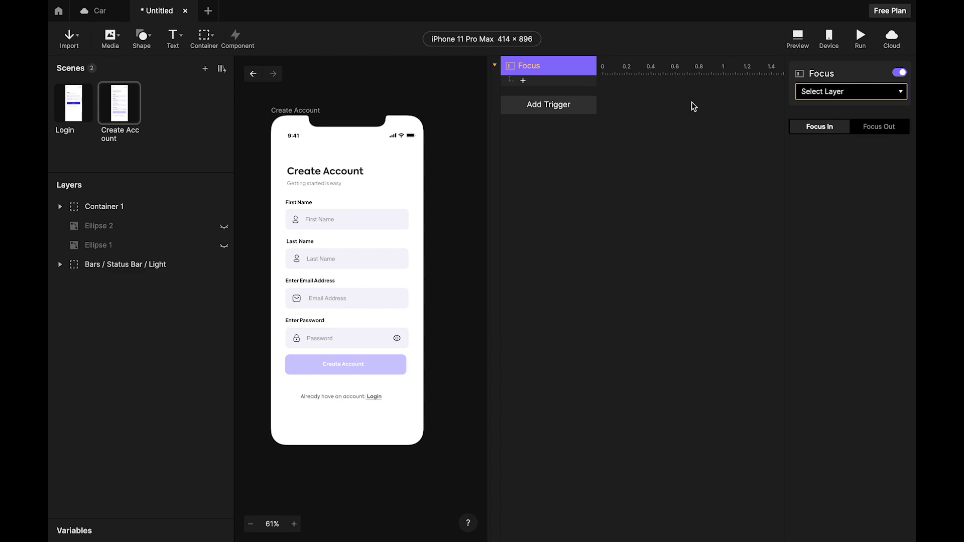
left_click(838, 93)
left_click(848, 144)
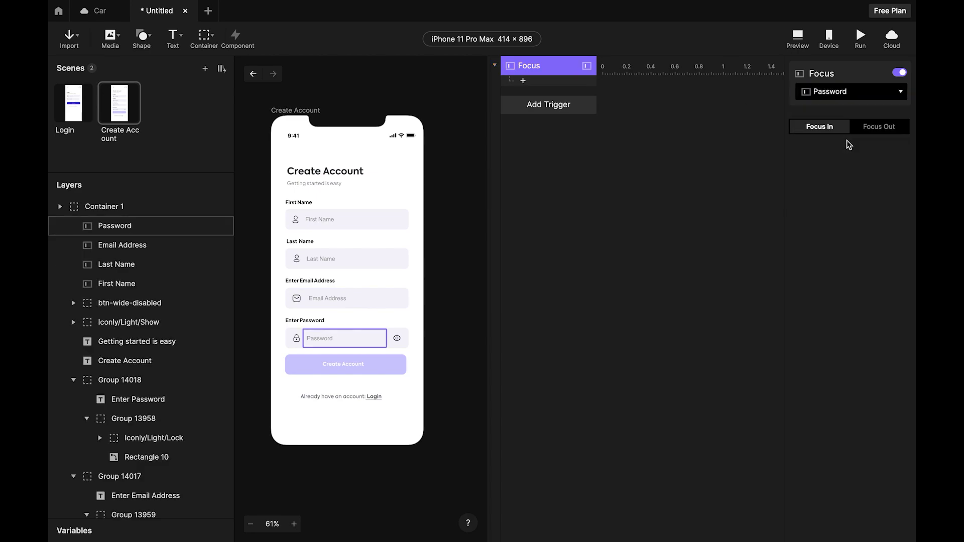
Start renaming Container 1 in the Layers panel, entering 'Sc'.
left_click(313, 188)
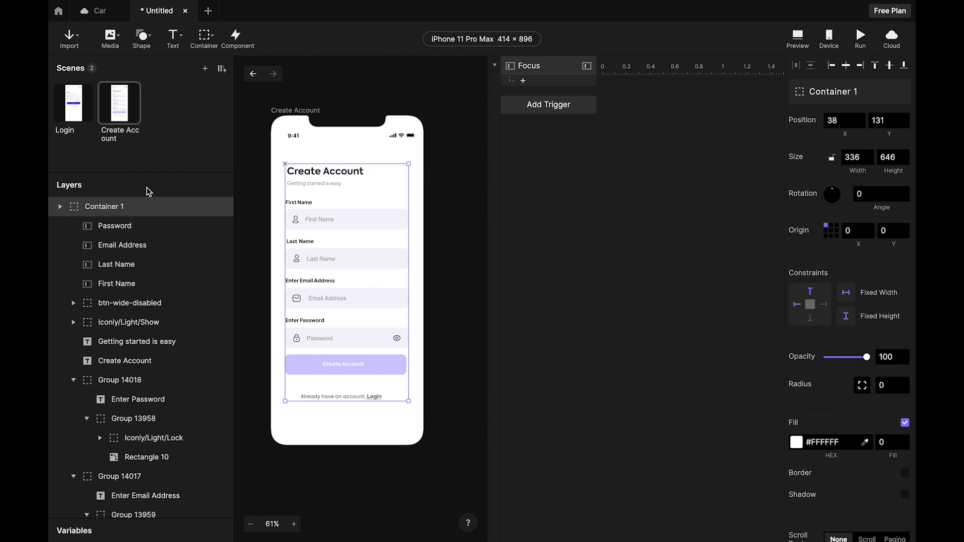
double_click(124, 205)
type("Scroll")
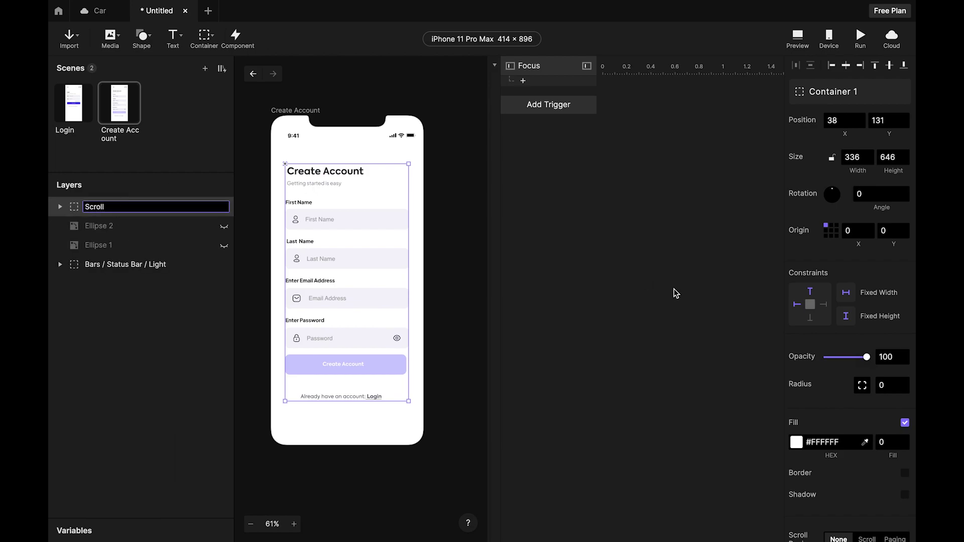
Name the container Scroll and give the Password Focus trigger a Move response targeting Scroll.
left_click(669, 276)
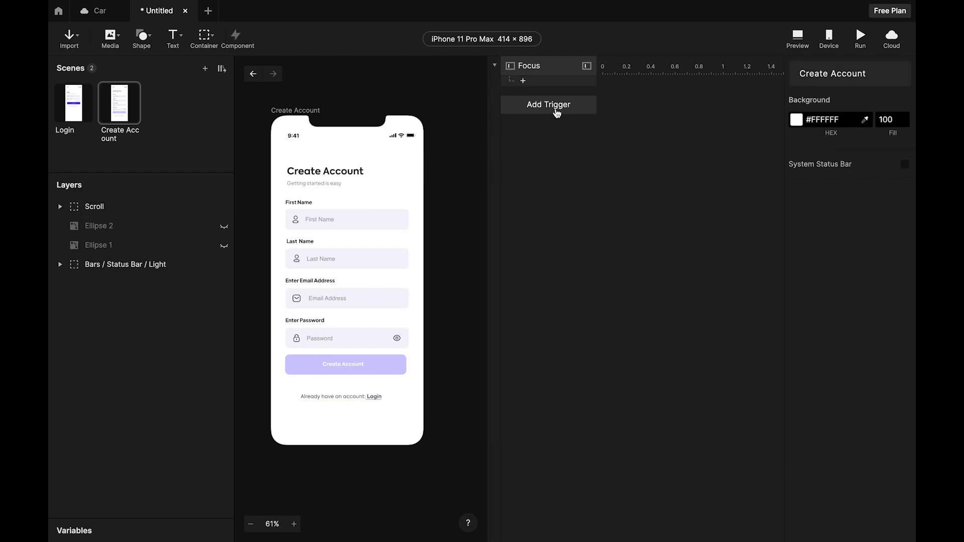
left_click(524, 81)
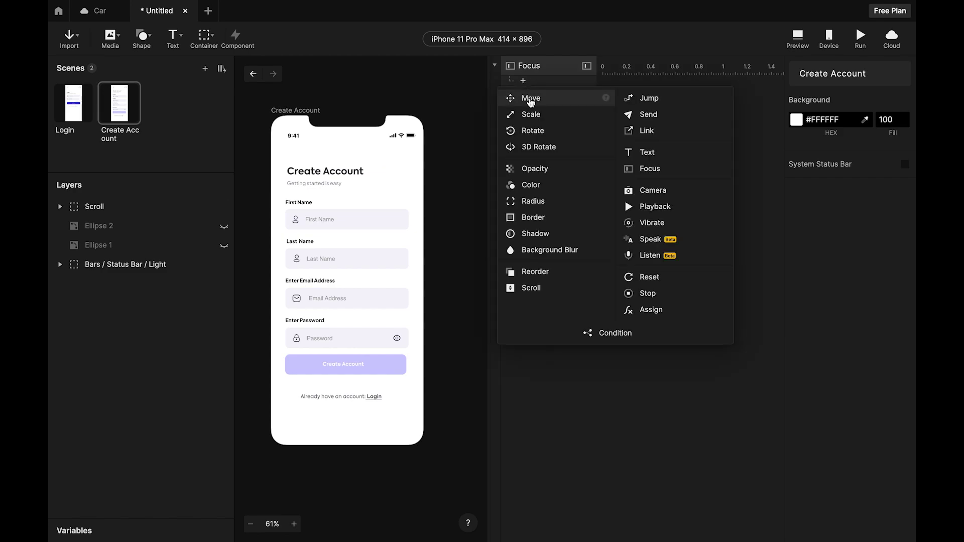
left_click(531, 98)
left_click(864, 95)
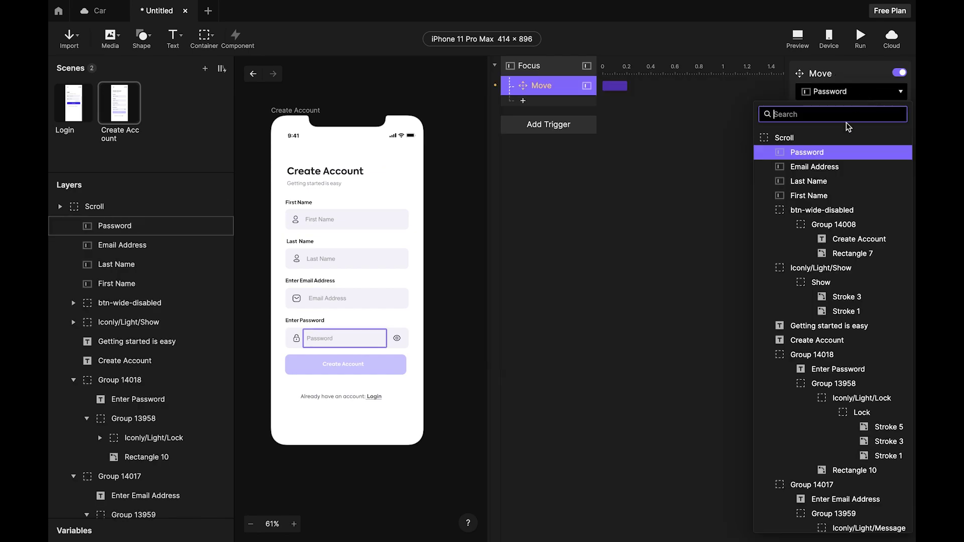
left_click(817, 143)
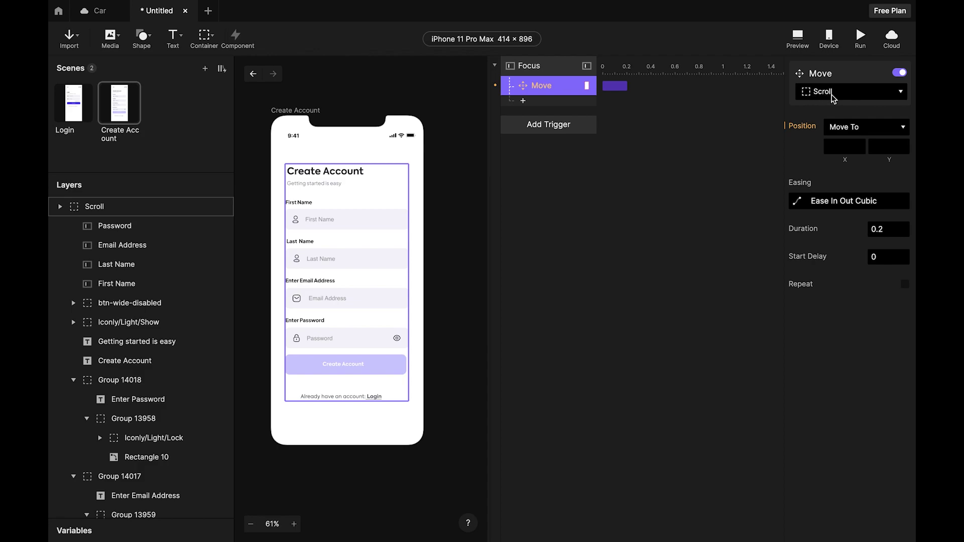
Set the Move response's Y to 75 and review the Focus trigger settings.
left_click(540, 72)
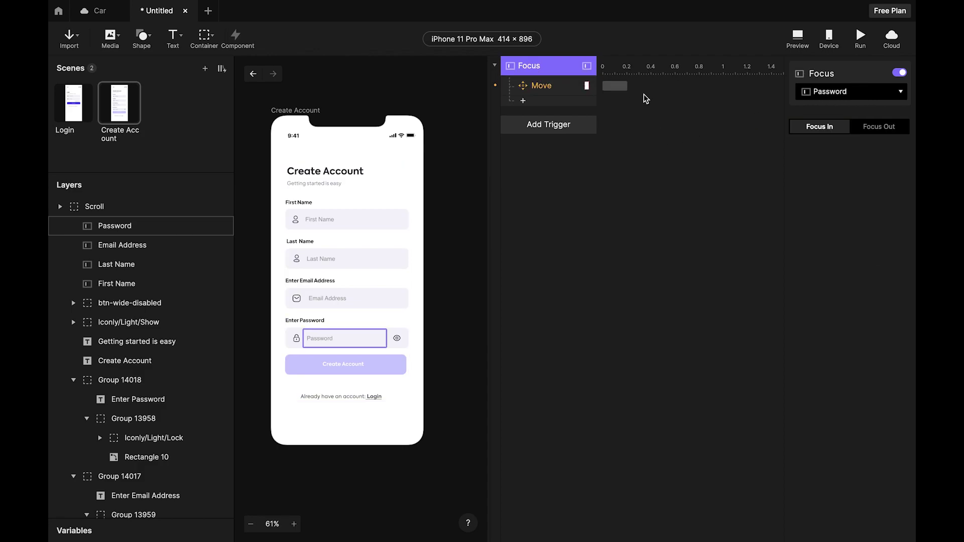
left_click(541, 92)
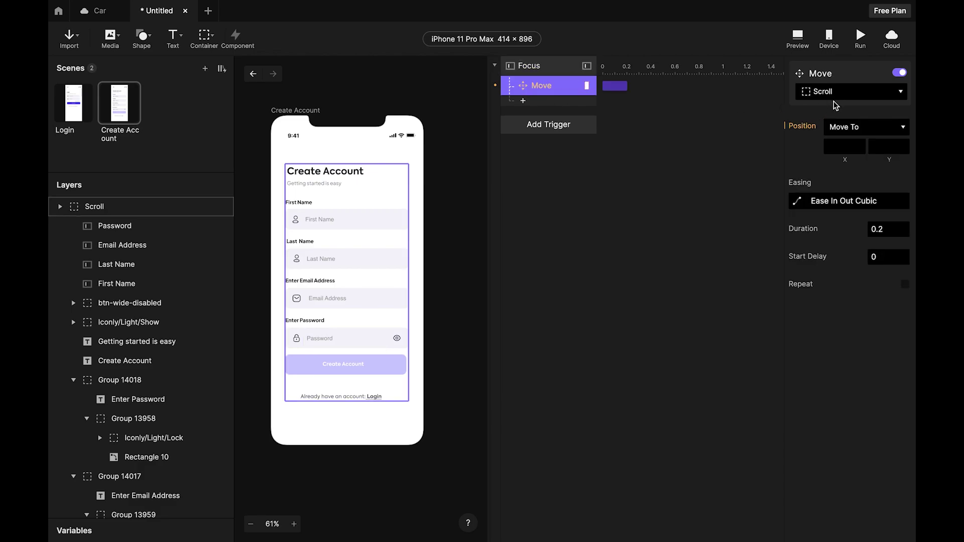
left_click(883, 150)
type("75")
key("Return")
left_click(692, 190)
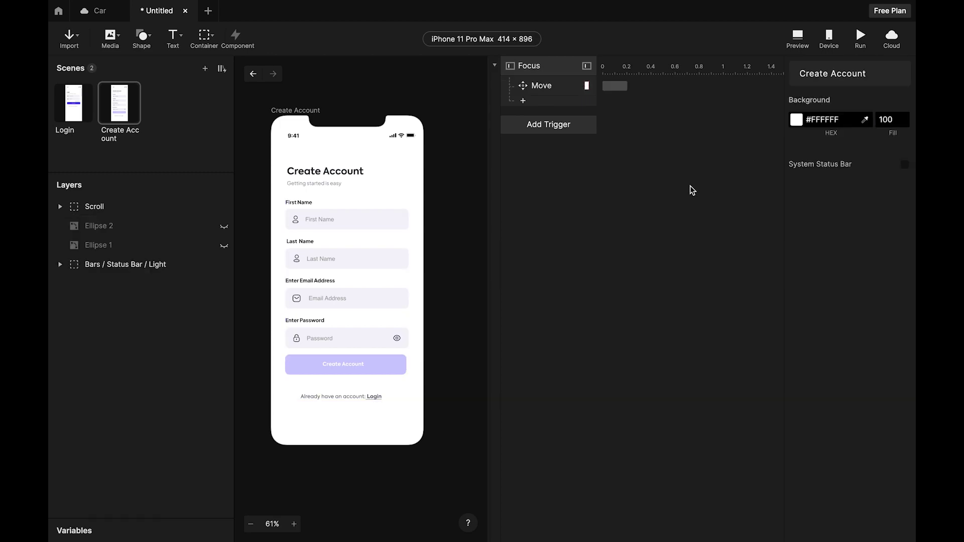
left_click(566, 67)
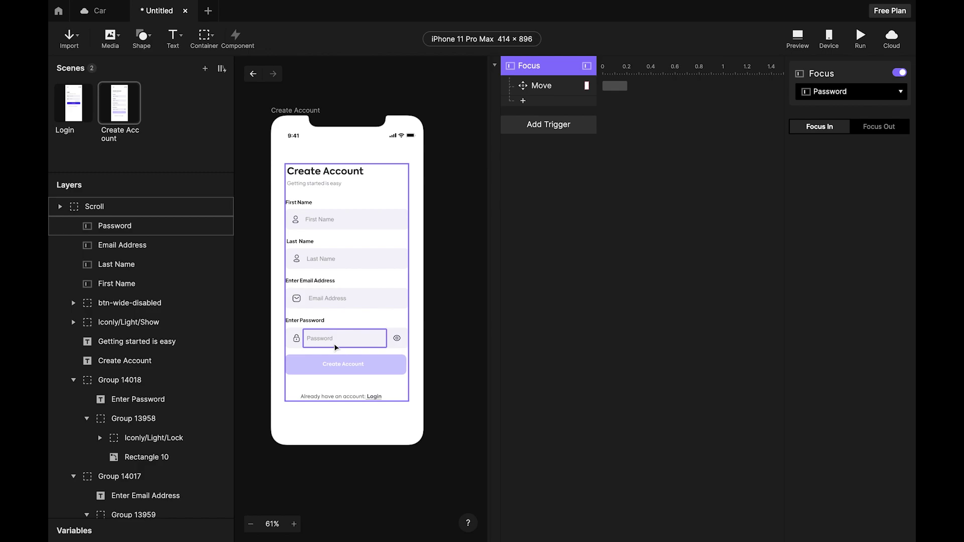
left_click(725, 153)
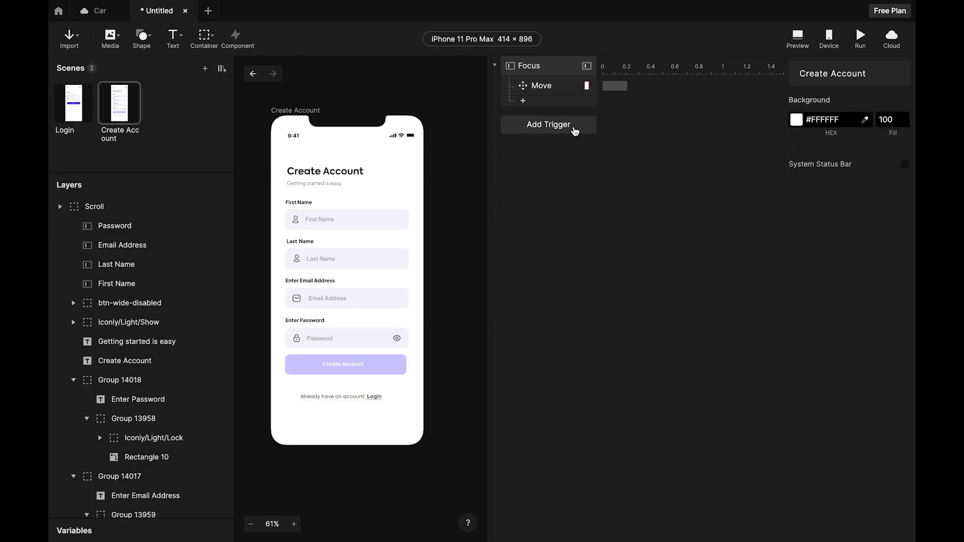
Add a second Focus trigger on the Password field set to Focus Out.
left_click(558, 130)
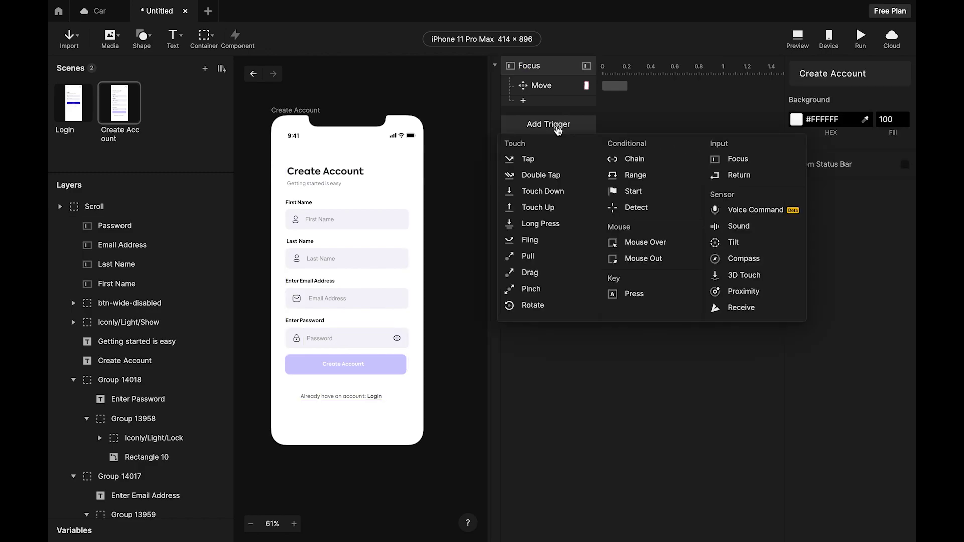
left_click(738, 158)
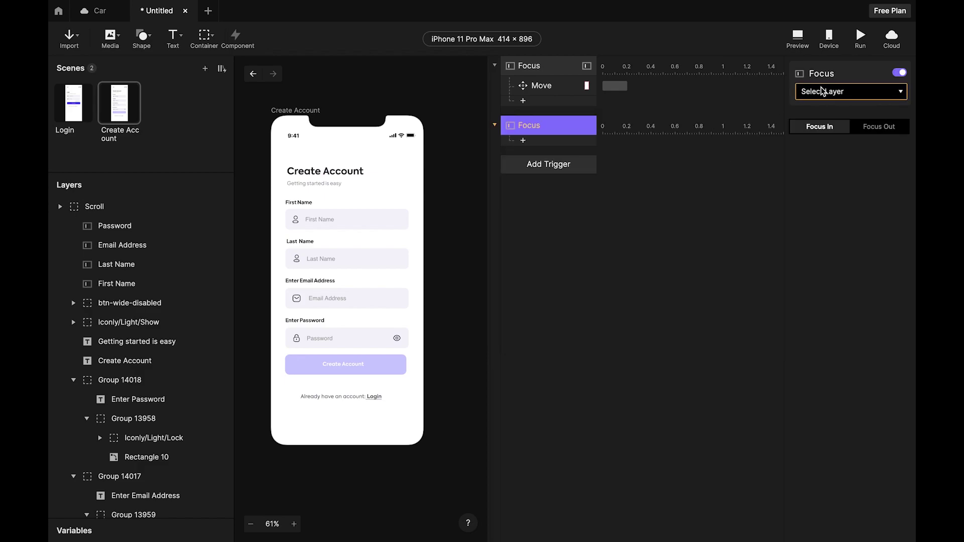
left_click(855, 94)
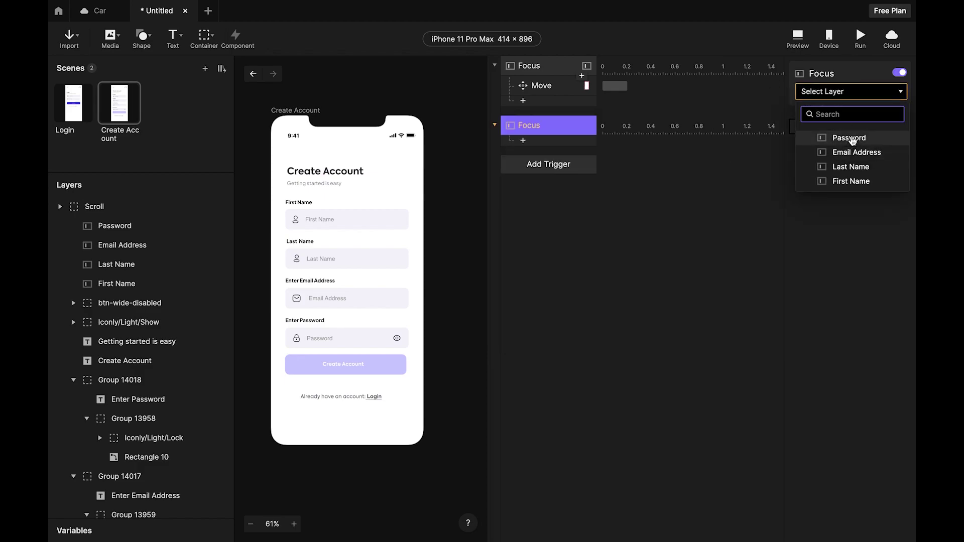
left_click(851, 139)
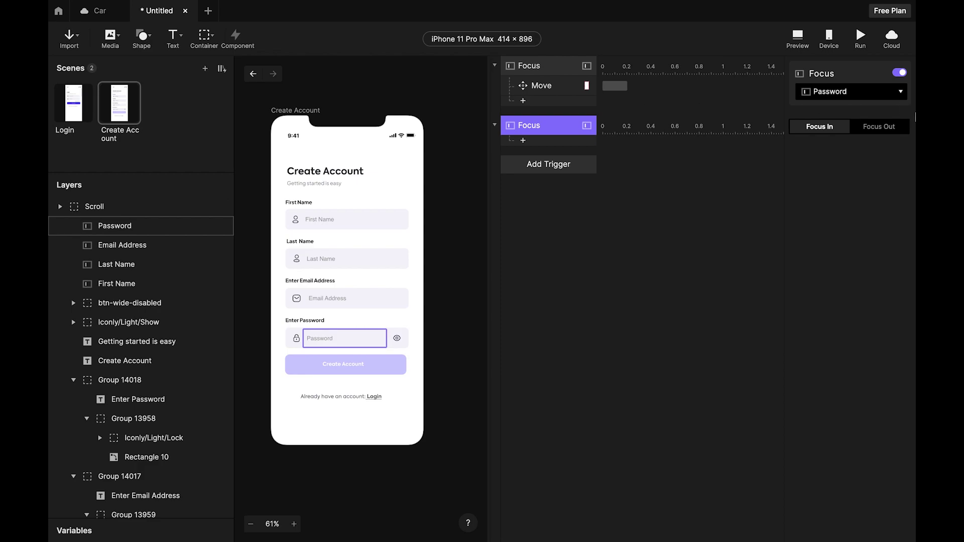
left_click(876, 129)
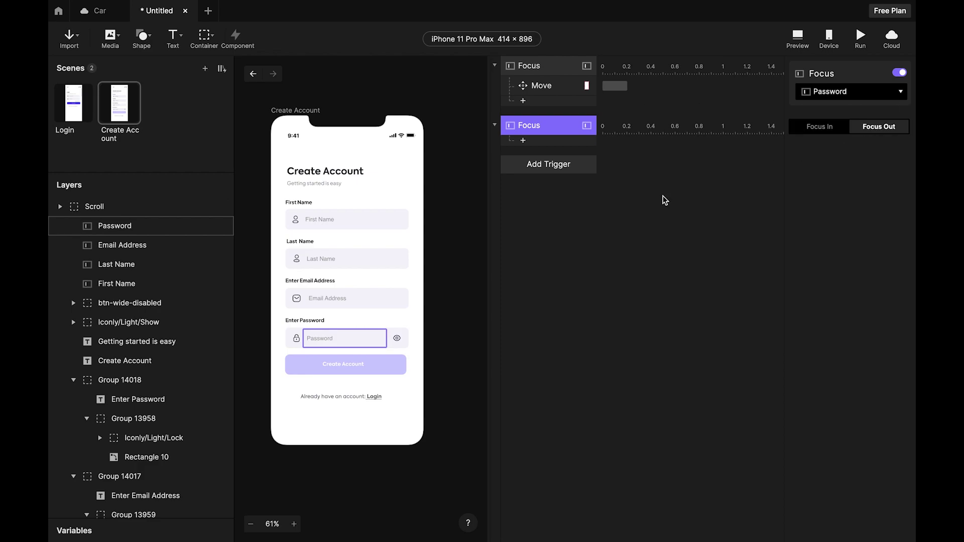
Give the Focus Out trigger a Move response sending Scroll to Y 131.
left_click(525, 141)
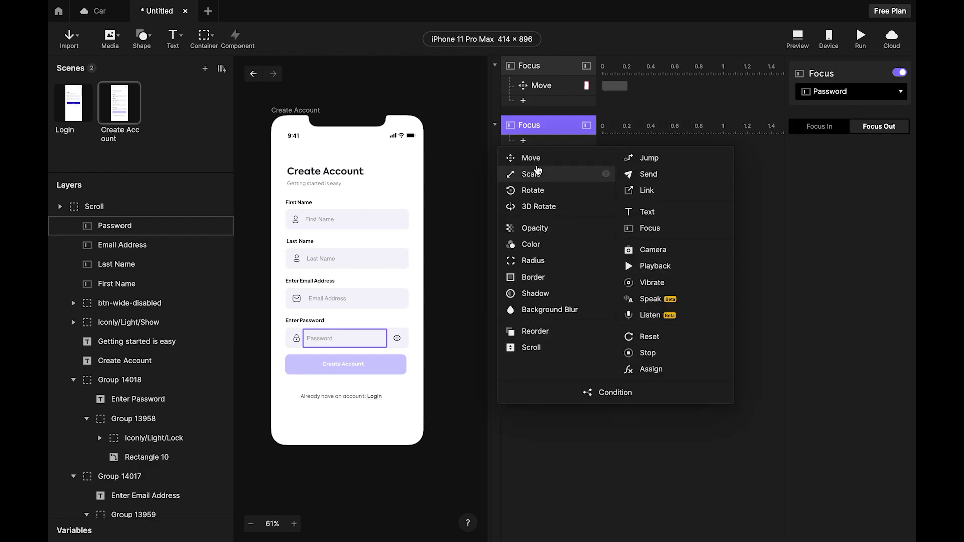
left_click(531, 158)
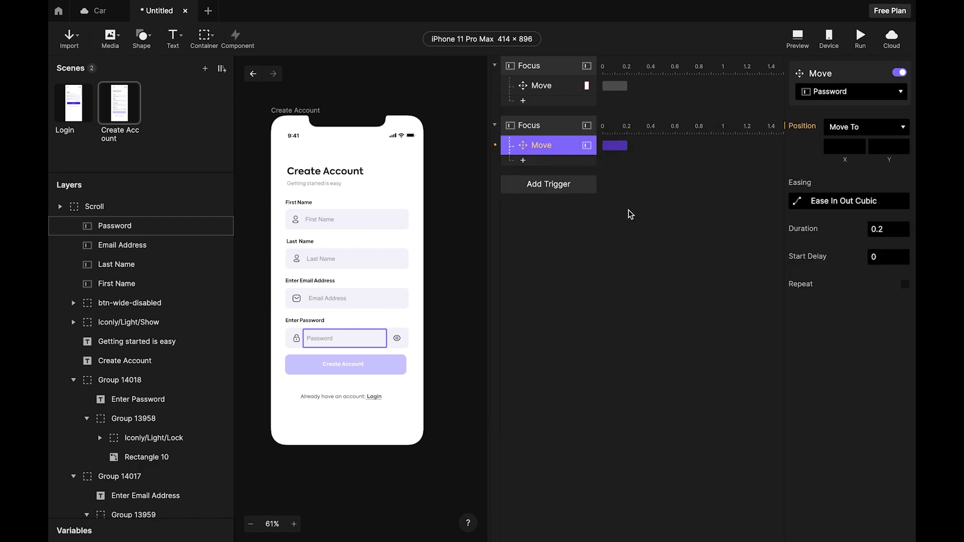
left_click(838, 92)
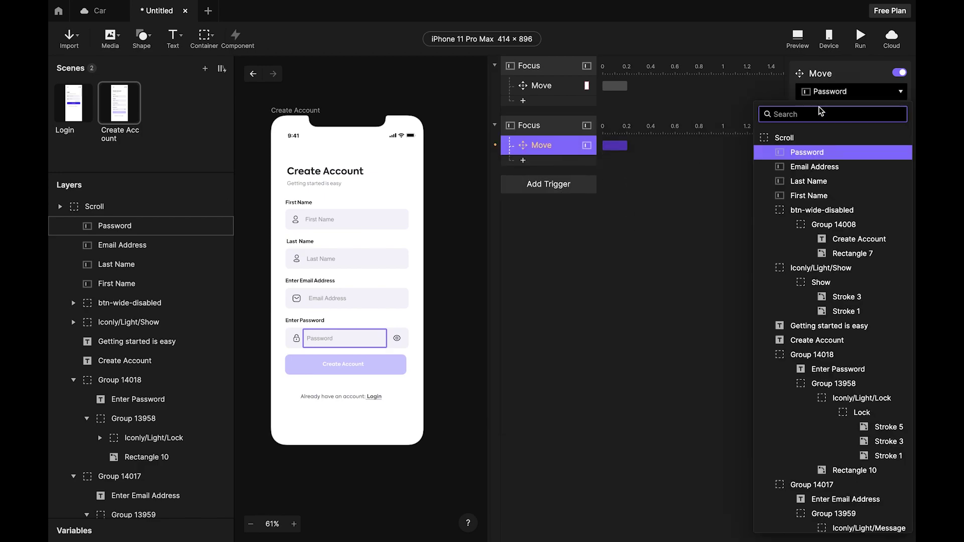
left_click(786, 139)
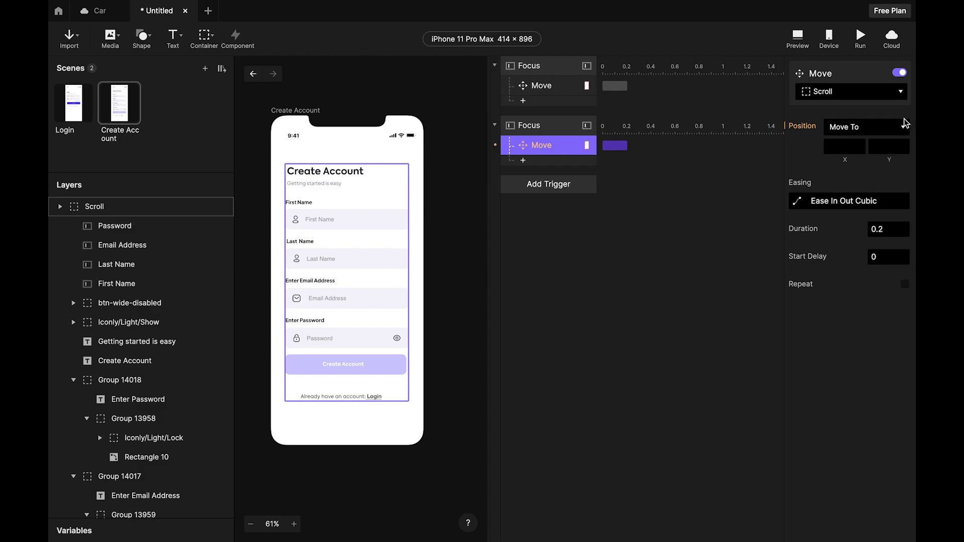
left_click(889, 146)
type("13")
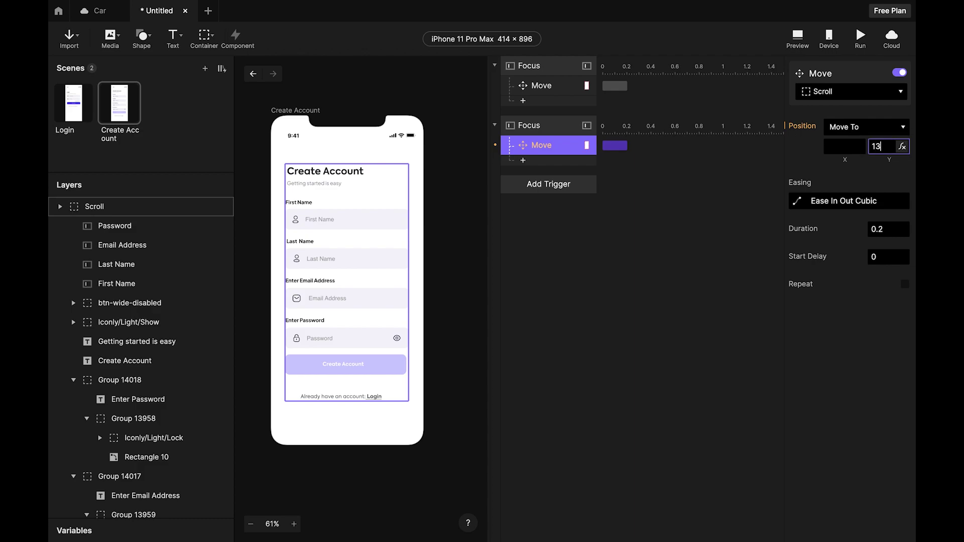
type("1")
key("Return")
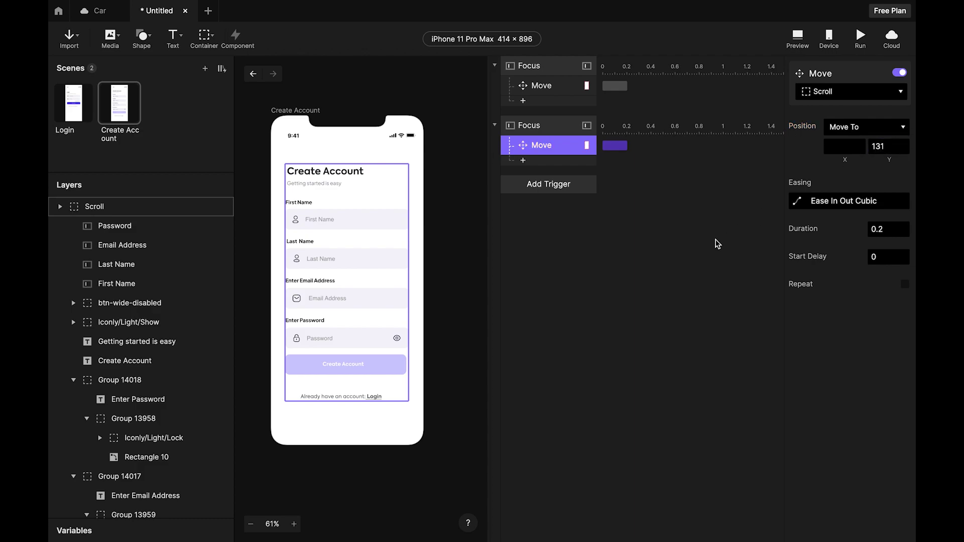
left_click(691, 208)
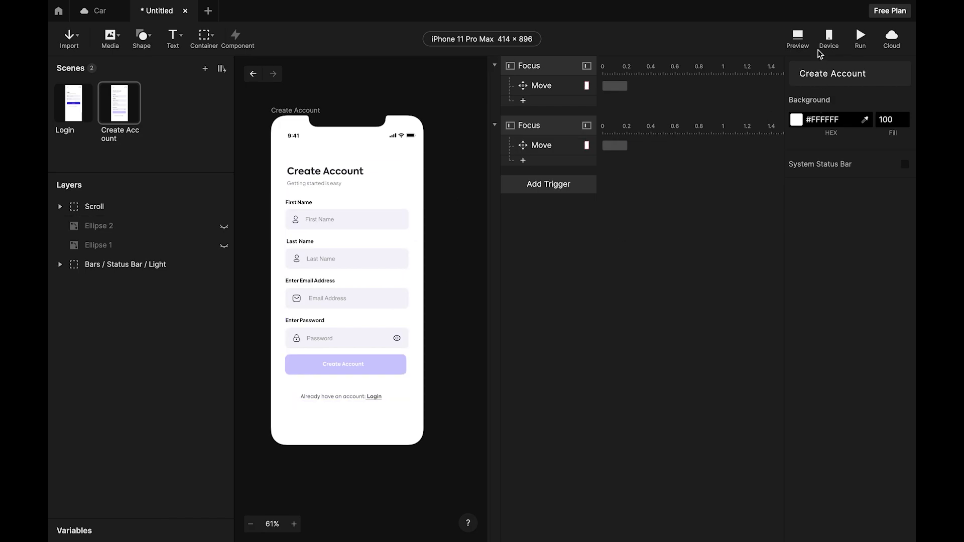
left_click(798, 38)
left_click(771, 175)
left_click(778, 223)
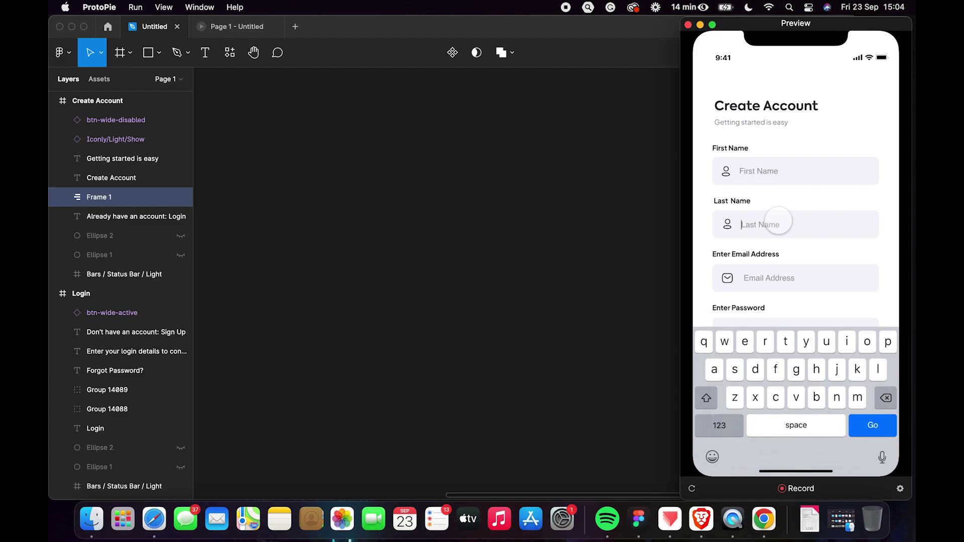
left_click(785, 278)
scroll(794, 319, "down", 2)
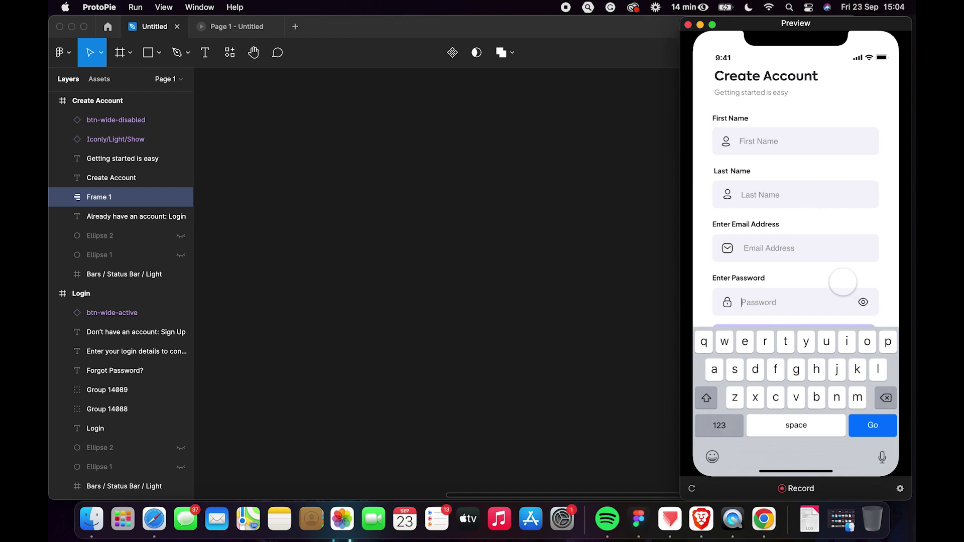
left_click(842, 281)
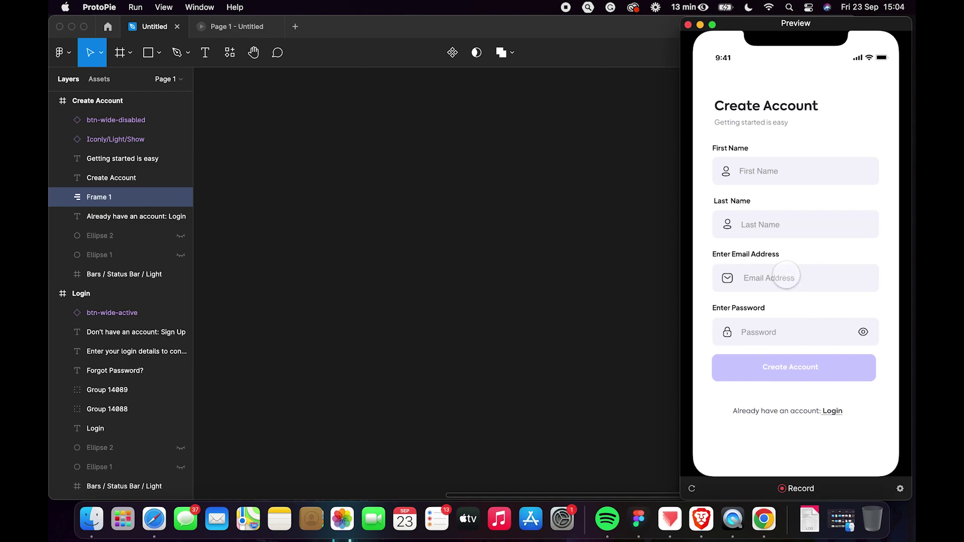
key("ctrl+Right")
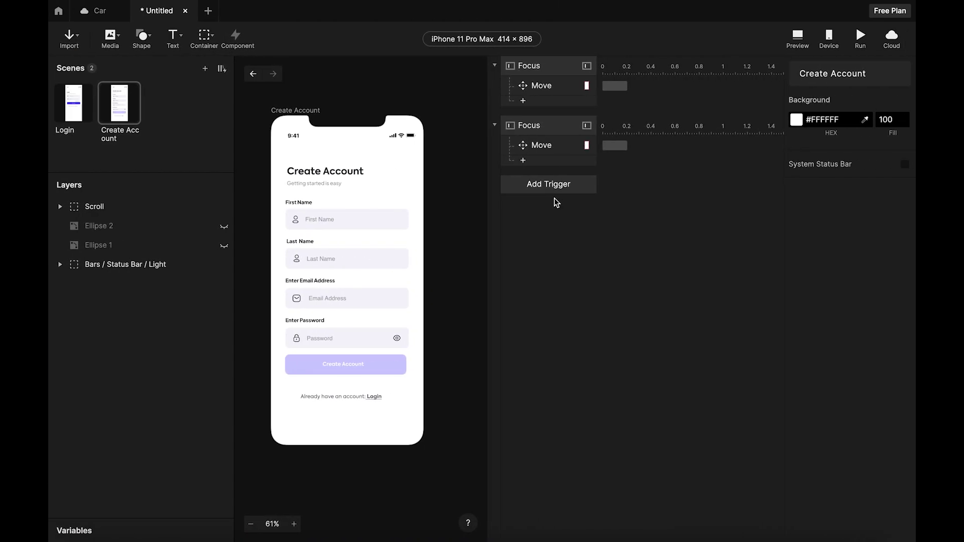
Add a third Focus trigger whose layer is Email Address.
left_click(543, 185)
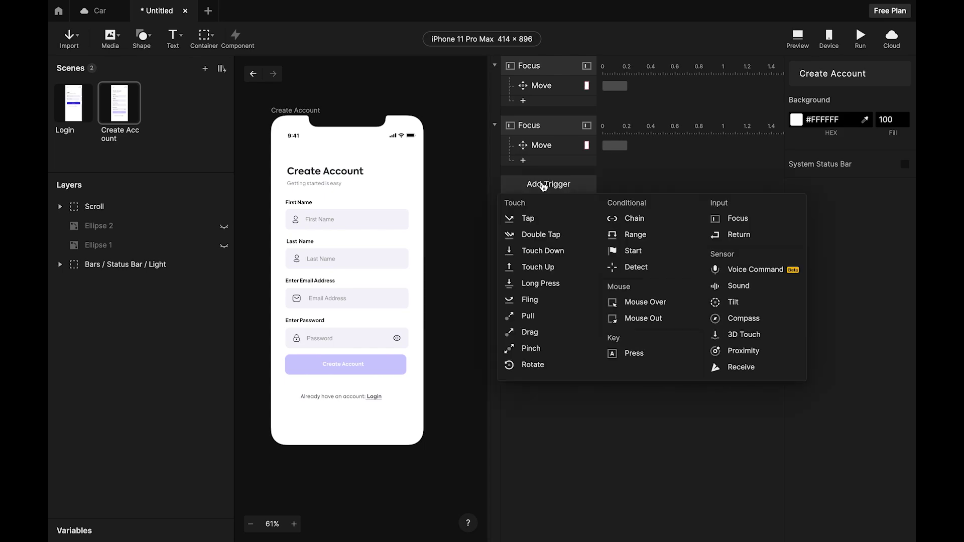
left_click(738, 220)
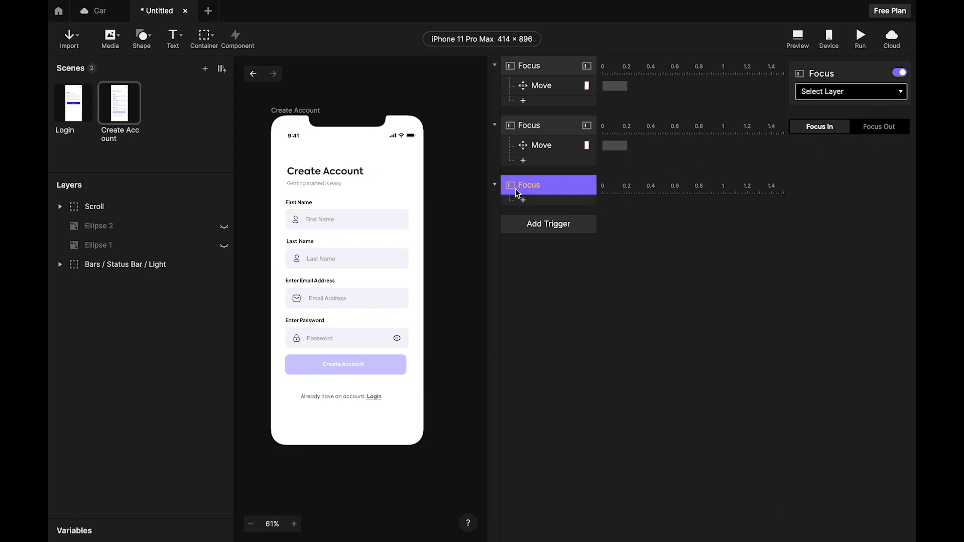
left_click(874, 97)
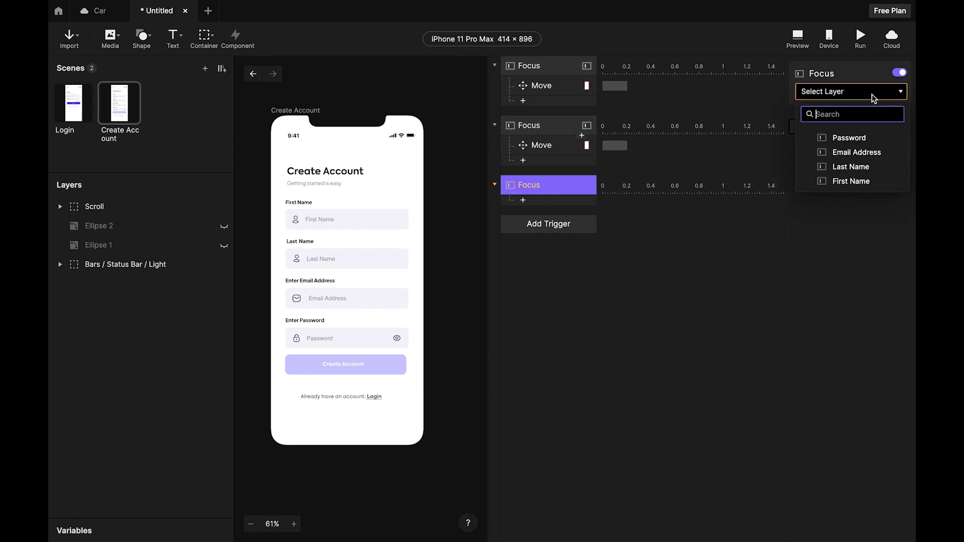
left_click(860, 152)
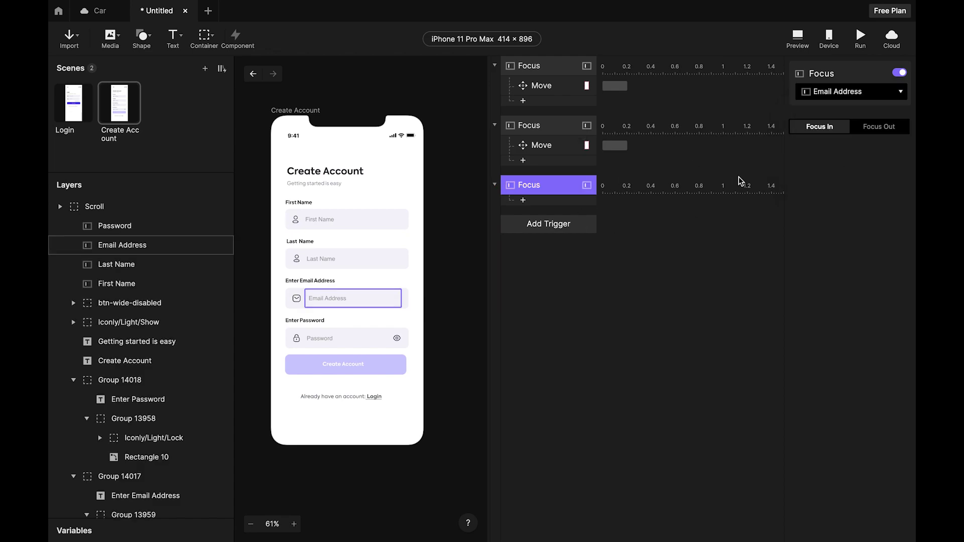
Give the Email Address trigger a Move response sending Scroll to Y 111 over 0.2 s.
left_click(522, 199)
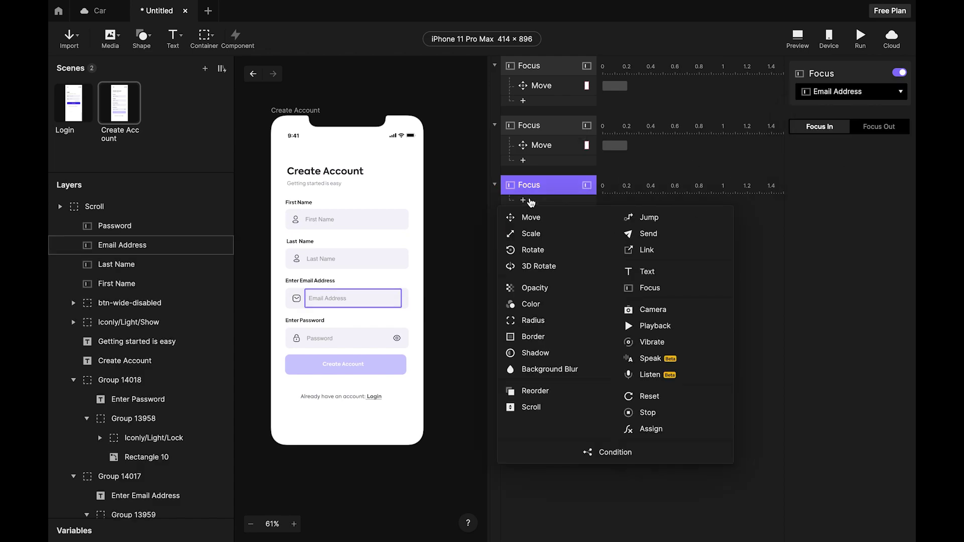
left_click(545, 220)
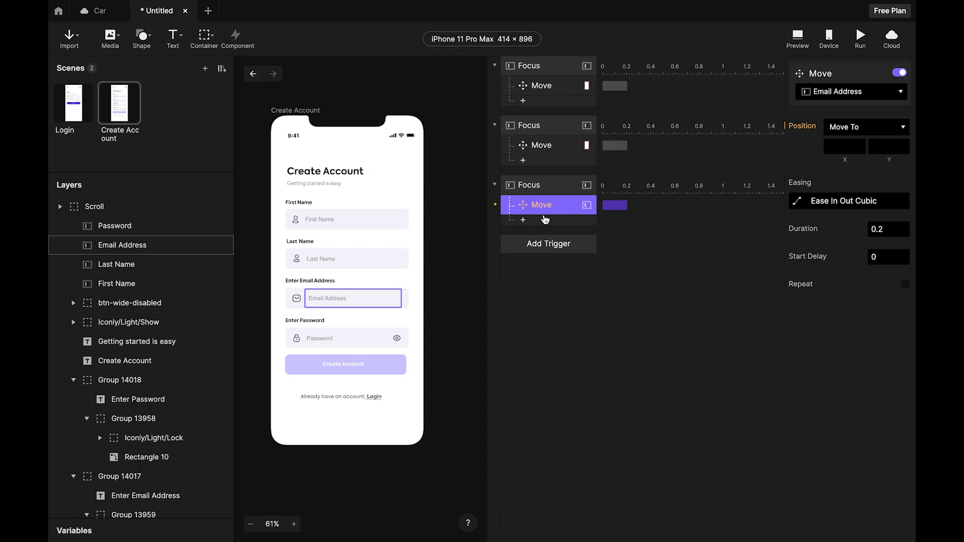
left_click(854, 91)
left_click(802, 137)
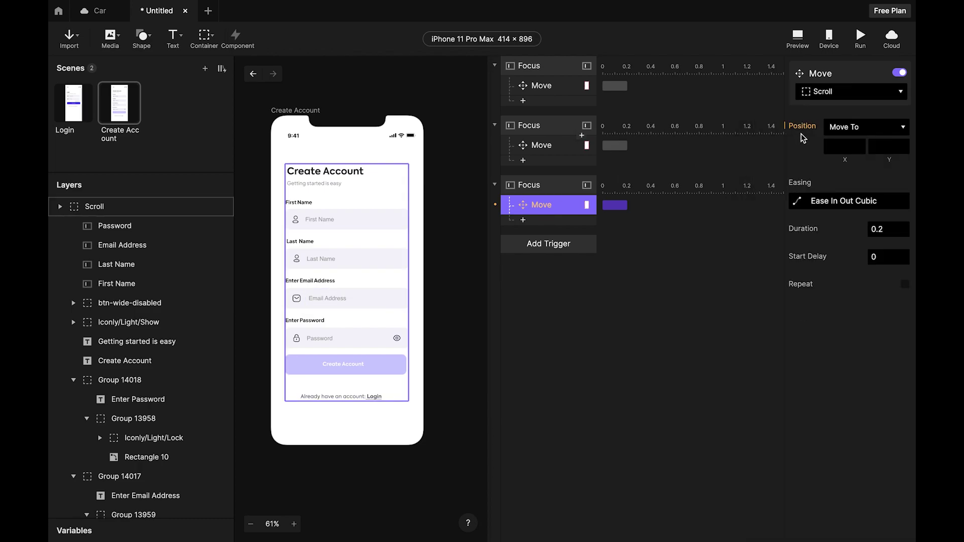
left_click(888, 146)
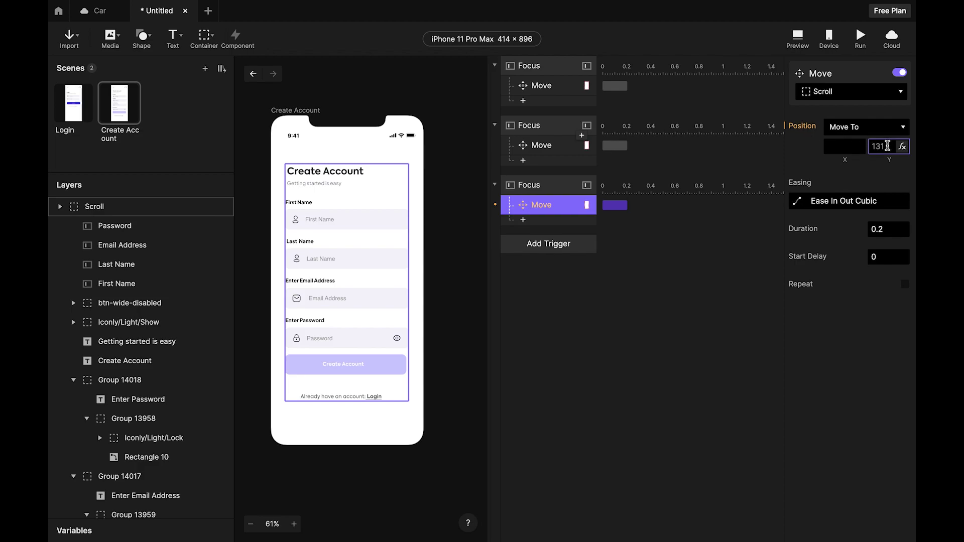
type("111")
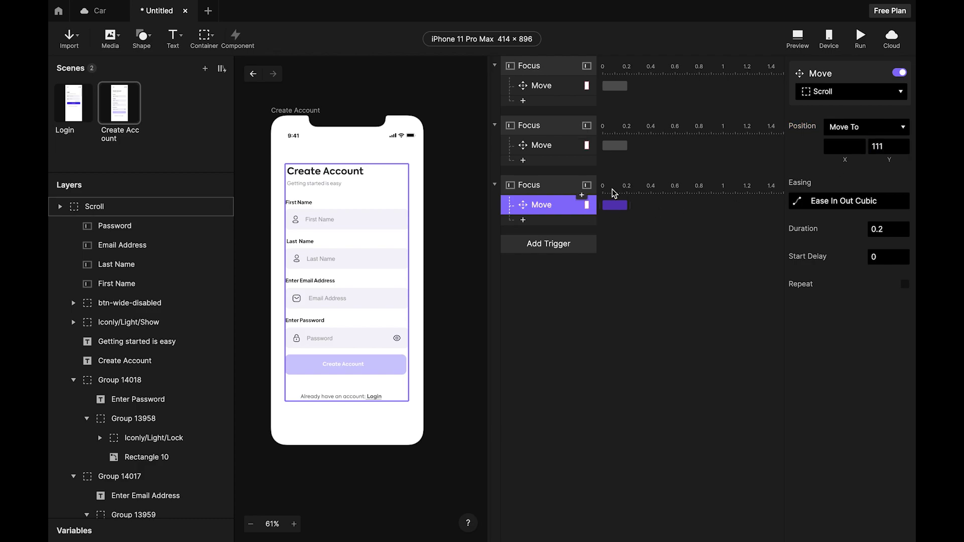
left_click(551, 191)
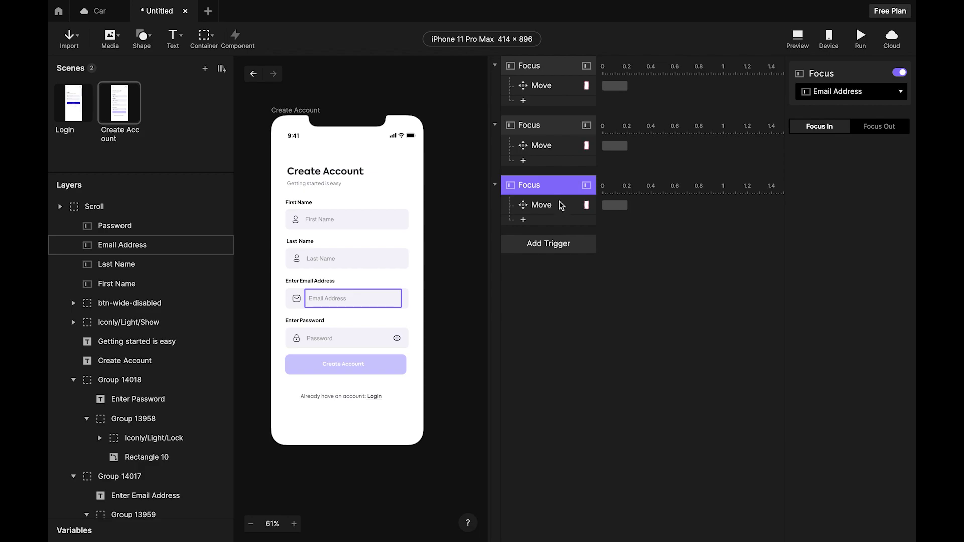
left_click(546, 210)
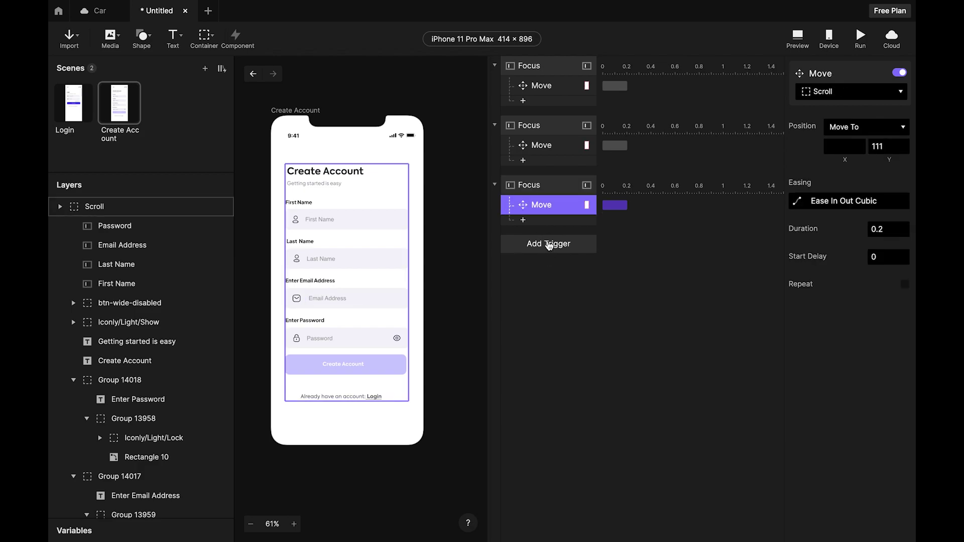
Duplicate the Email Address Focus trigger, switch the copy to Focus Out, and set its Move Y to 131.
left_click(557, 193)
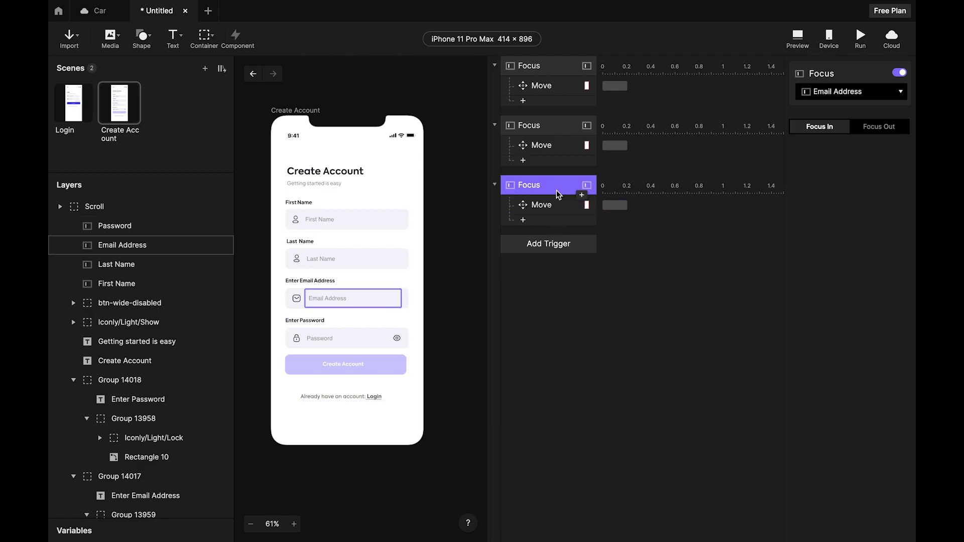
right_click(558, 194)
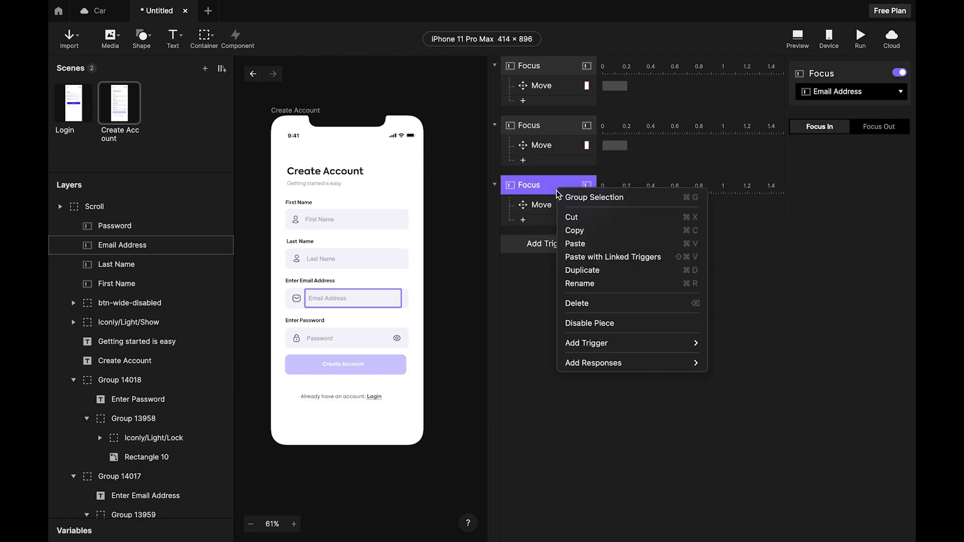
left_click(581, 271)
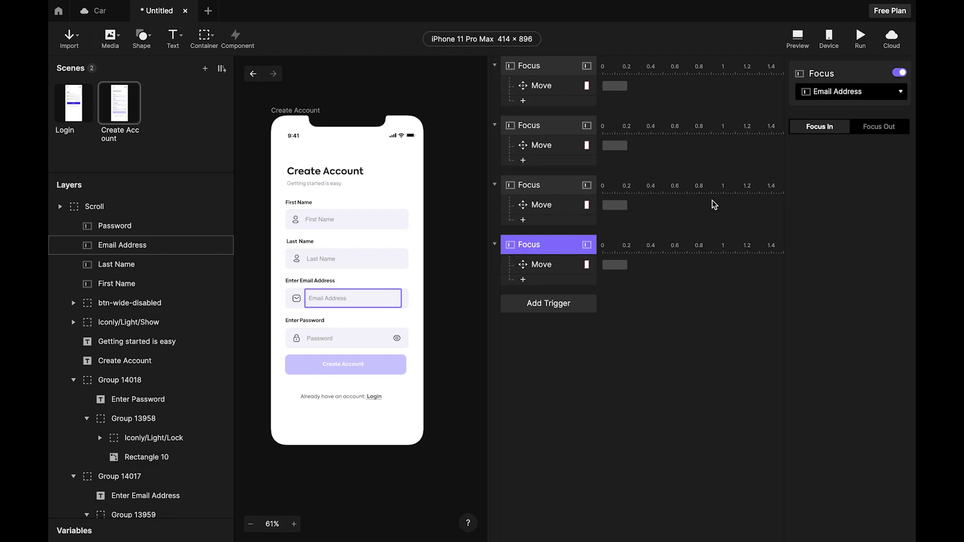
left_click(876, 128)
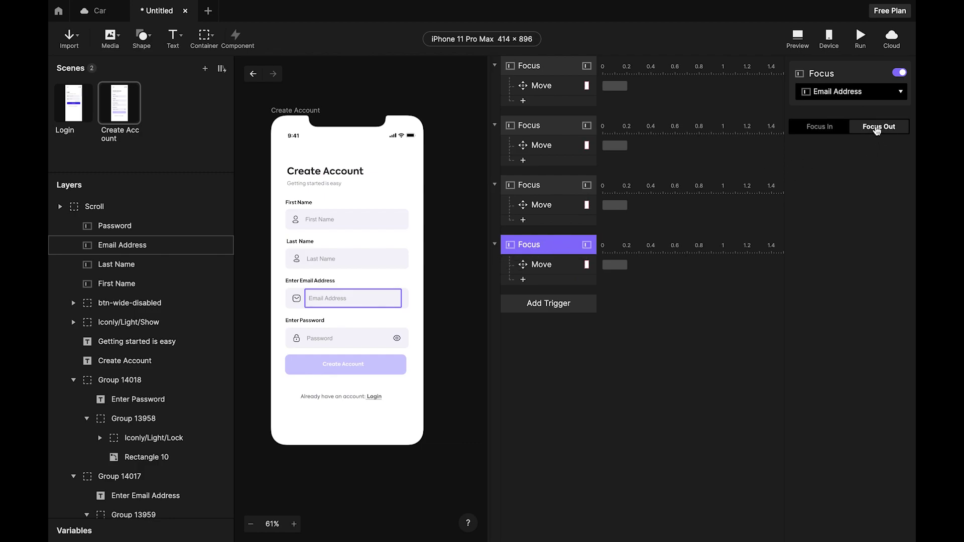
left_click(546, 269)
left_click(879, 147)
type("1")
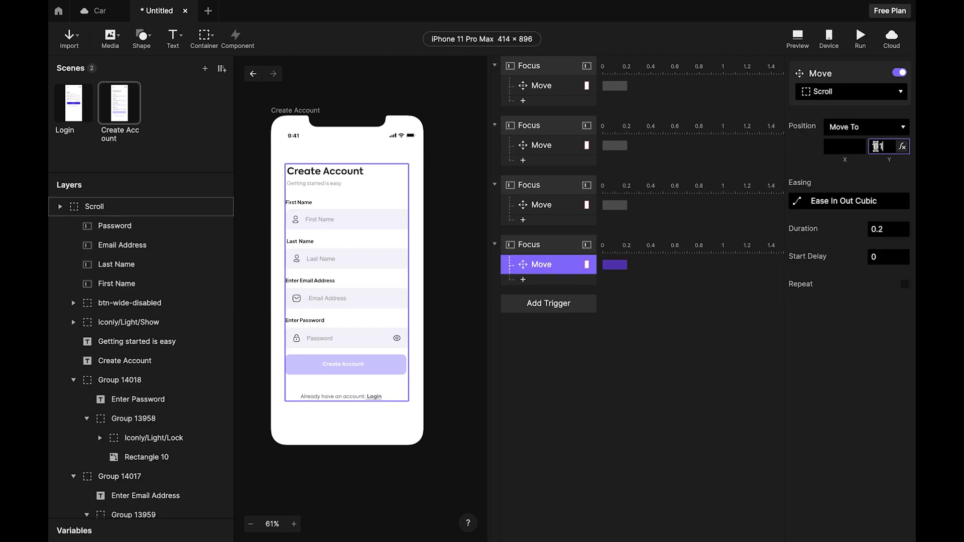
type("31")
left_click(676, 381)
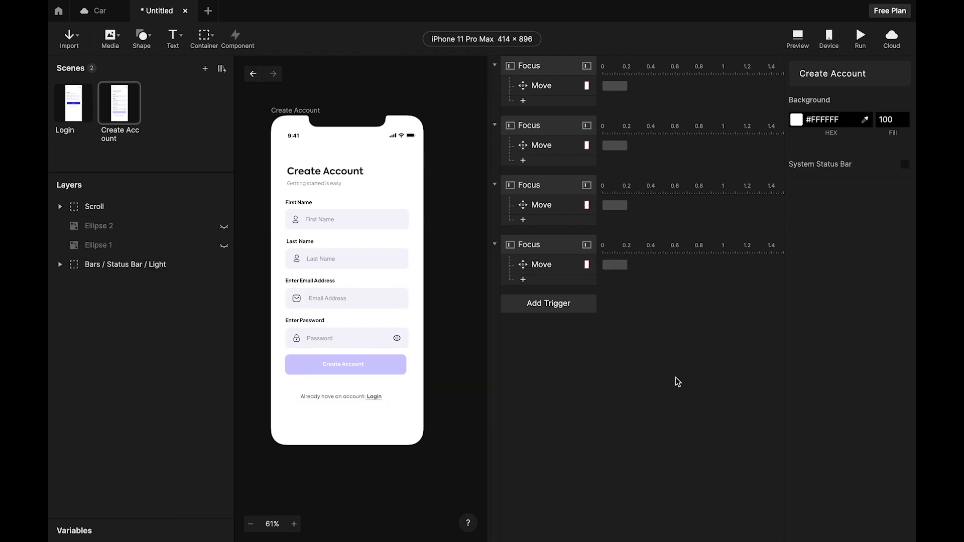
In Preview, enter a first and last name and an e-mail address in the form.
left_click(797, 38)
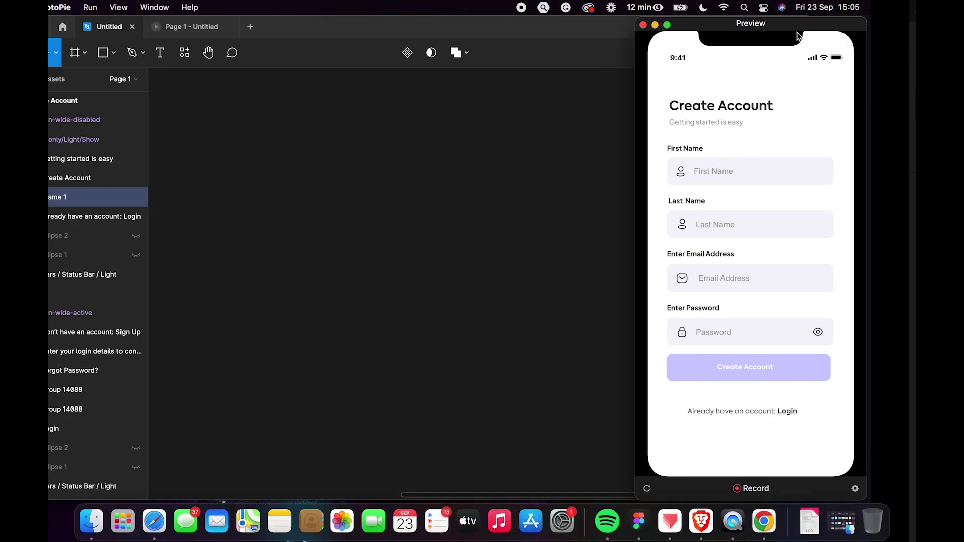
left_click(781, 176)
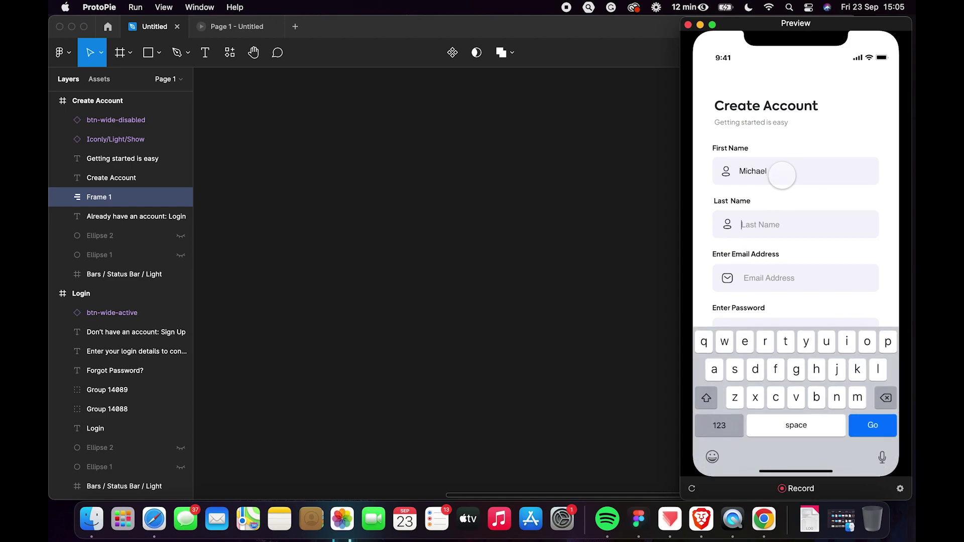
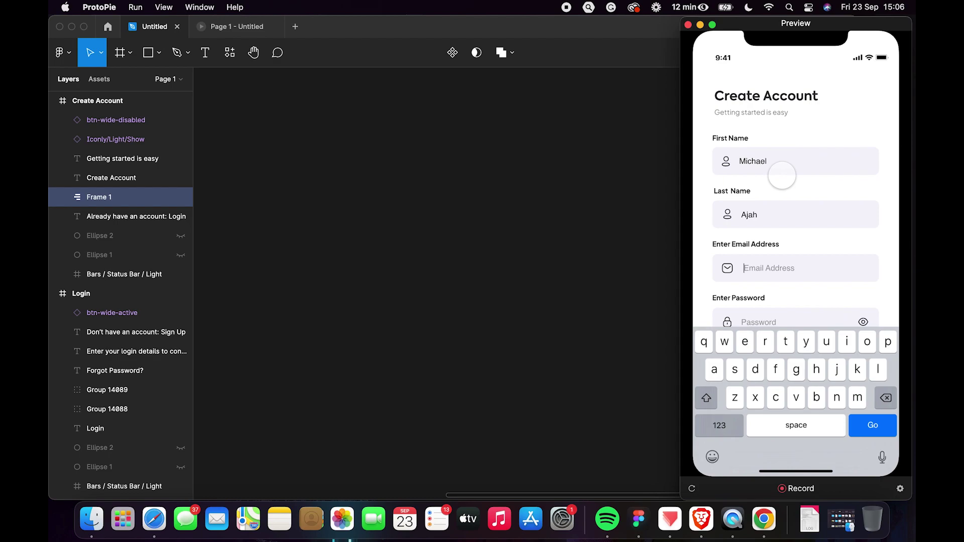
key("Tab")
Fill in the masked password and finish entry so the form settles back in place.
scroll(781, 175, "down", 2)
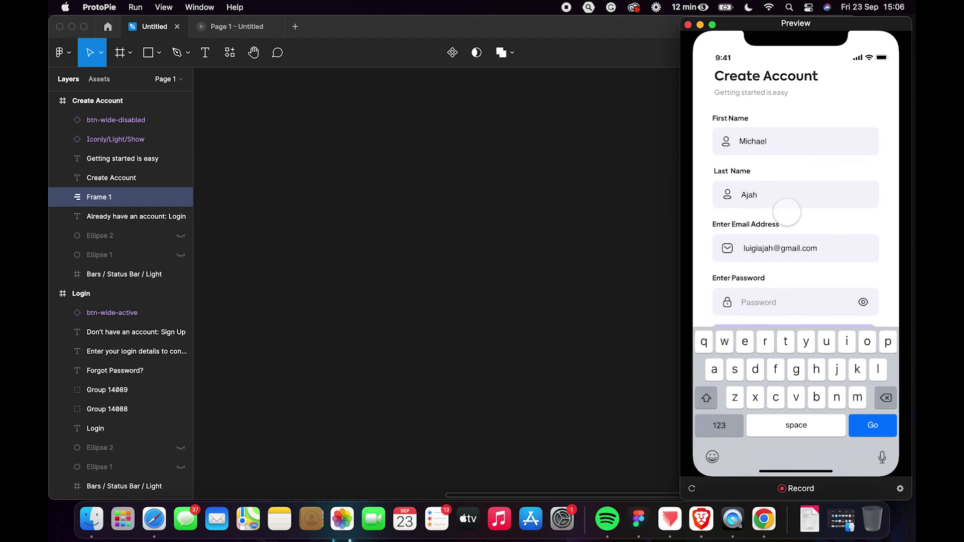
key("Tab")
type("••••••••")
key("Return")
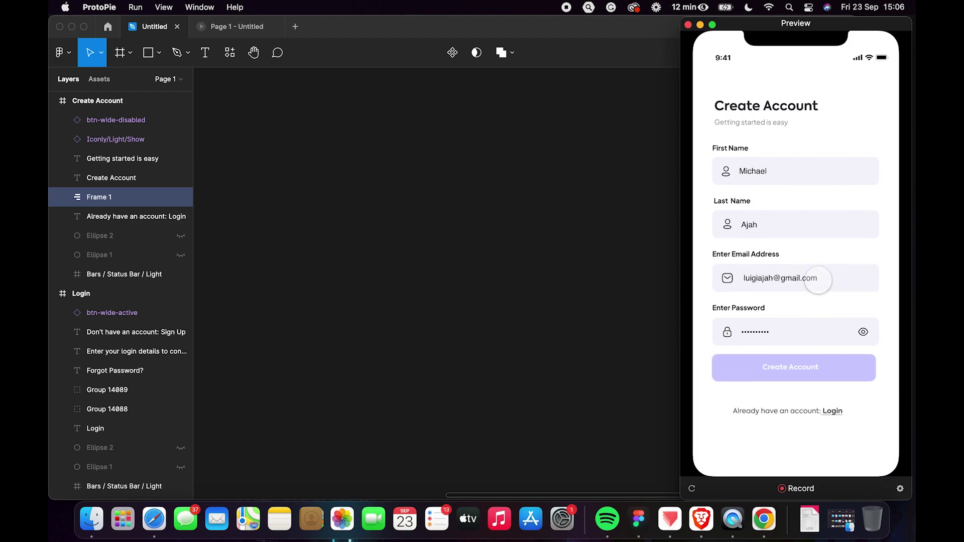